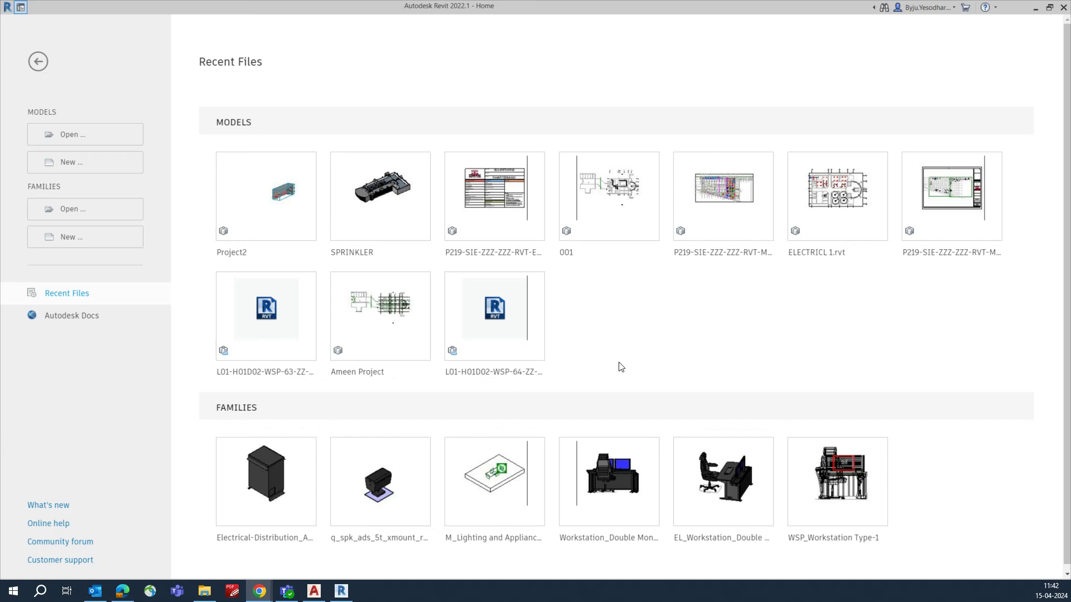
Create a new project from the Mechanical Template
{"action": "left_click", "coordinate": [122, 591]}
{"action": "left_click", "coordinate": [68, 168]}
{"action": "left_click", "coordinate": [413, 183]}
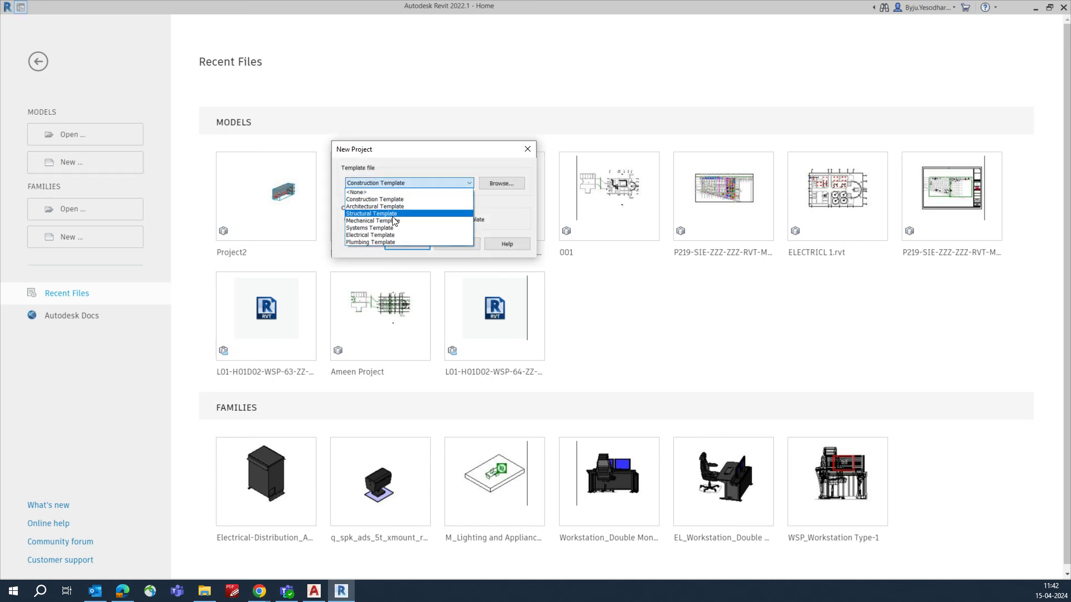
{"action": "left_click", "coordinate": [377, 222]}
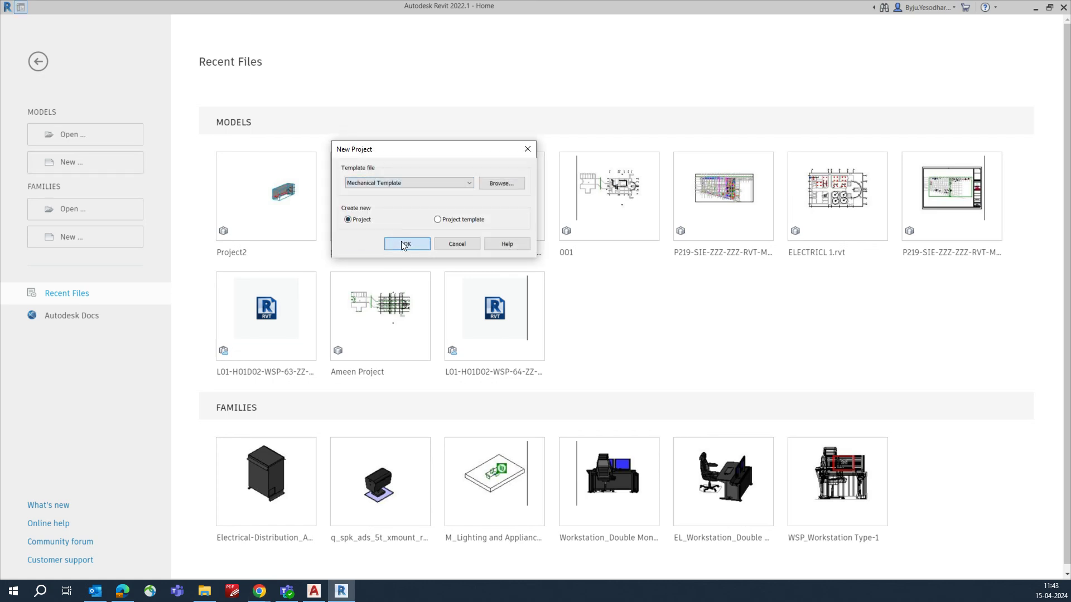
{"action": "left_click", "coordinate": [404, 245]}
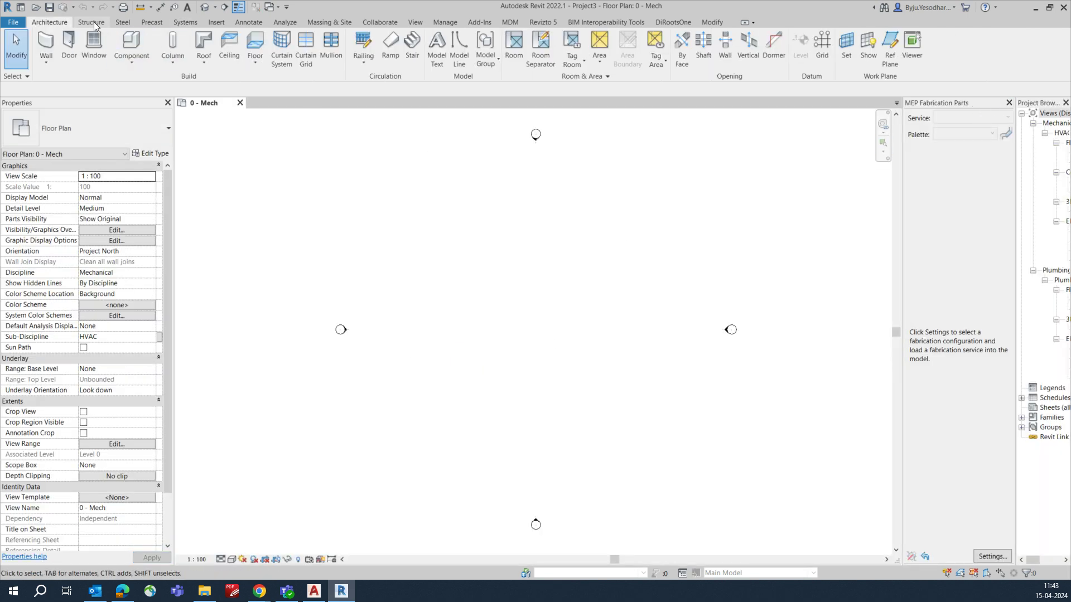
Create a rectangular floor about 39000 by 31000 mm in the 0 - Mech plan, with a 4000 height offset from Level 0
{"action": "left_click", "coordinate": [258, 65]}
{"action": "left_click", "coordinate": [273, 90]}
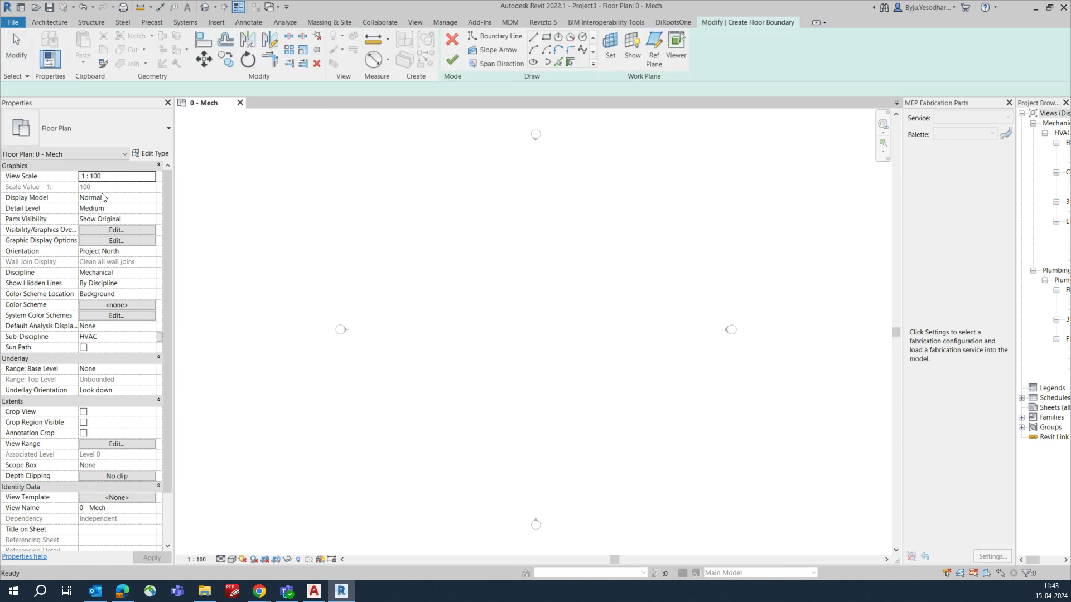
{"action": "type", "text": "4000"}
{"action": "key", "text": "Return"}
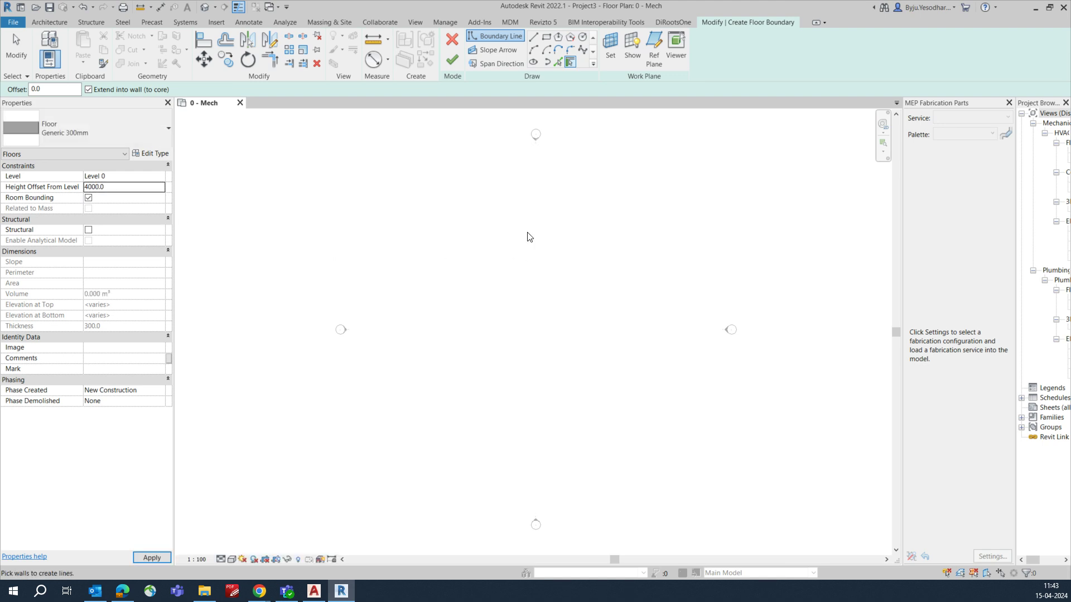
{"action": "left_click", "coordinate": [545, 38]}
{"action": "left_click", "coordinate": [386, 186]}
{"action": "left_click", "coordinate": [688, 426]}
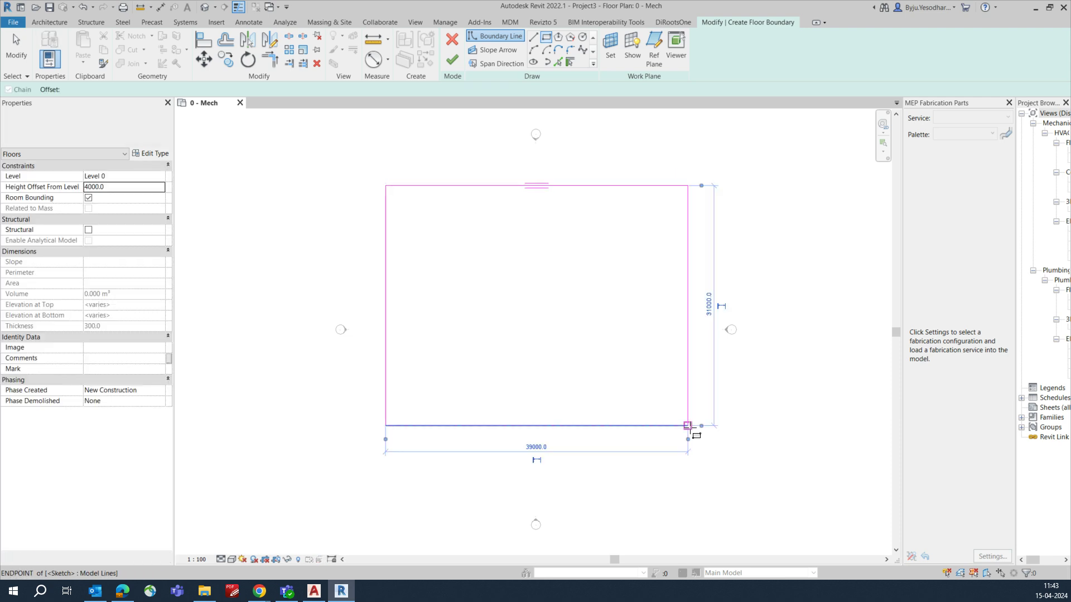
{"action": "left_click", "coordinate": [452, 60]}
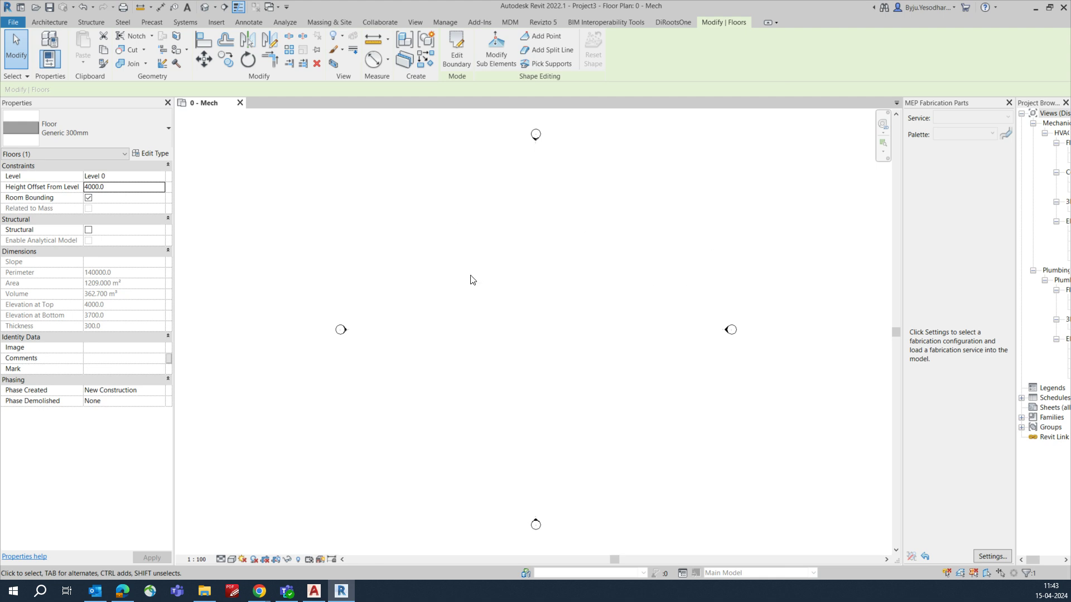
Open the default 3D view and turn on the Section Boxes annotation category in its visibility overrides
{"action": "left_click", "coordinate": [333, 64]}
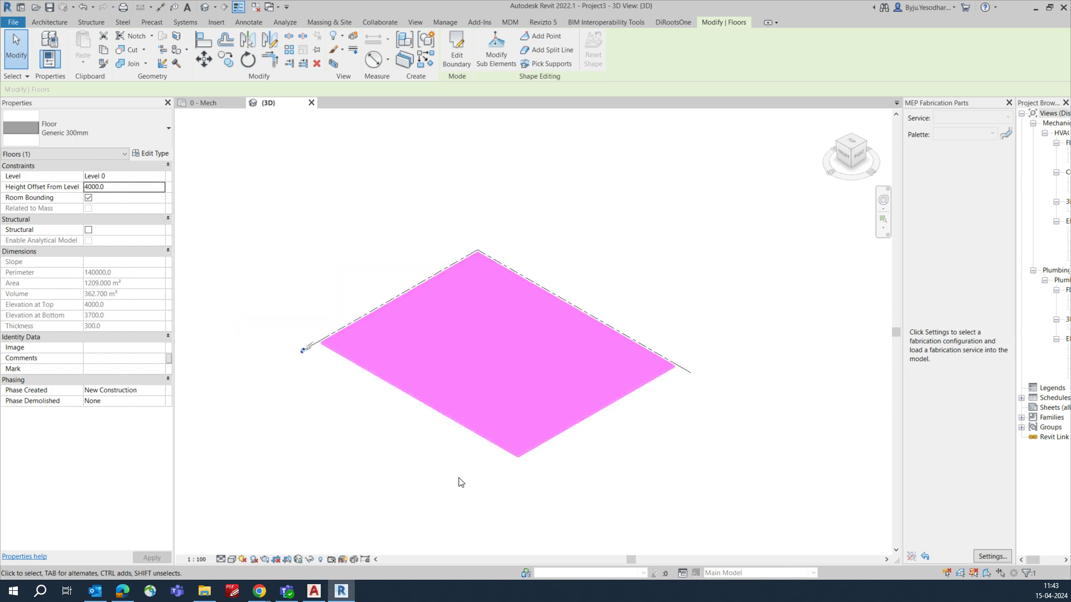
{"action": "key", "text": "v"}
{"action": "key", "text": "v"}
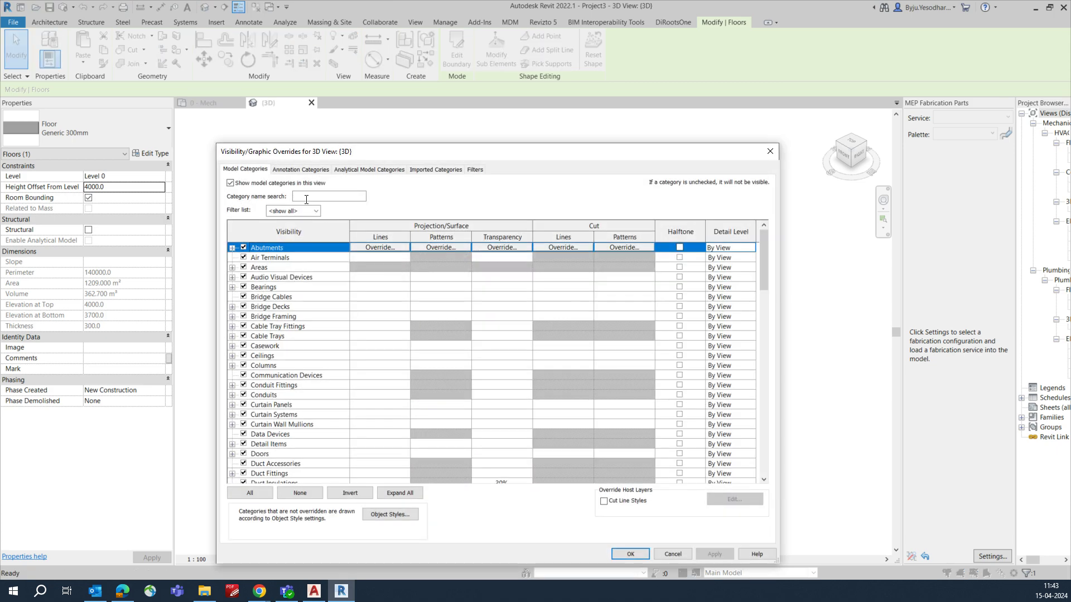
{"action": "left_click", "coordinate": [302, 170]}
{"action": "left_click_drag", "start_coordinate": [290, 356], "coordinate": [290, 366]}
{"action": "scroll", "coordinate": [308, 398], "scroll_direction": "down", "scroll_amount": 15}
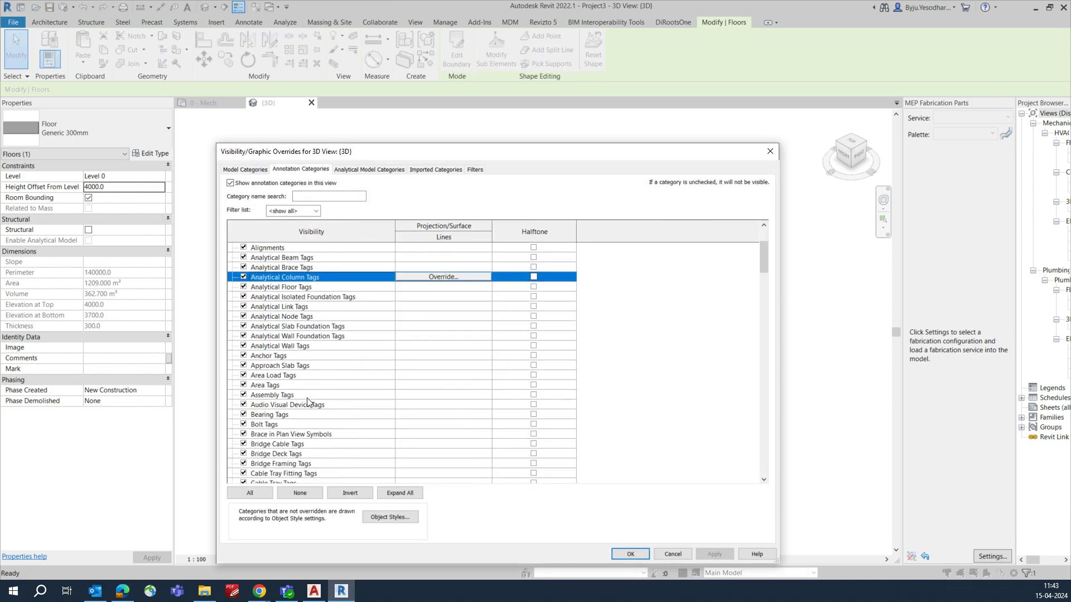
{"action": "scroll", "coordinate": [314, 410], "scroll_direction": "down", "scroll_amount": 10}
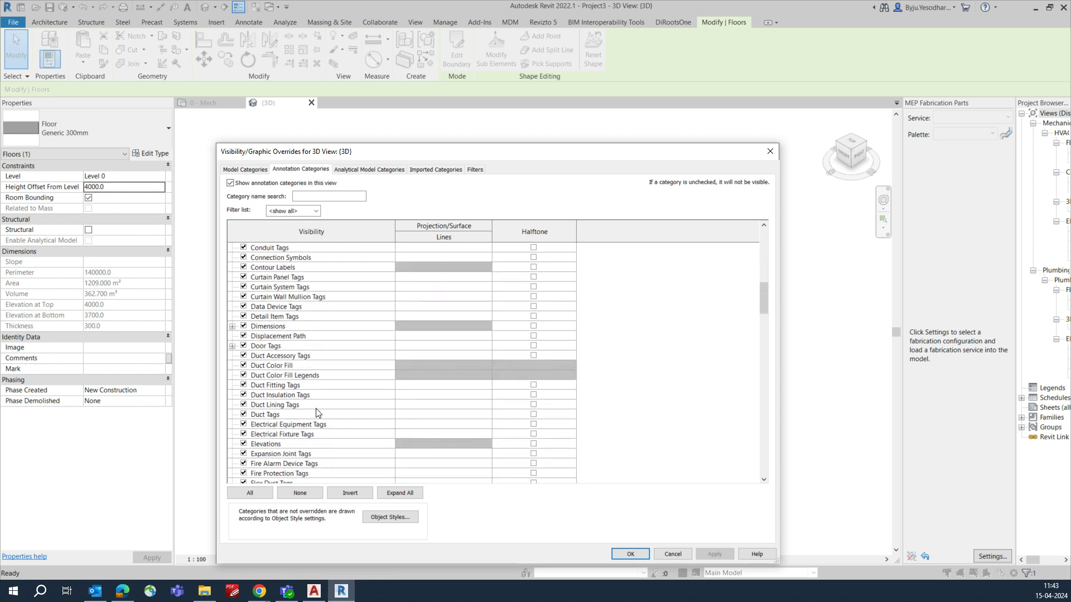
{"action": "left_click", "coordinate": [313, 405]}
{"action": "scroll", "coordinate": [312, 405], "scroll_direction": "up", "scroll_amount": 2}
{"action": "scroll", "coordinate": [310, 390], "scroll_direction": "down", "scroll_amount": 2}
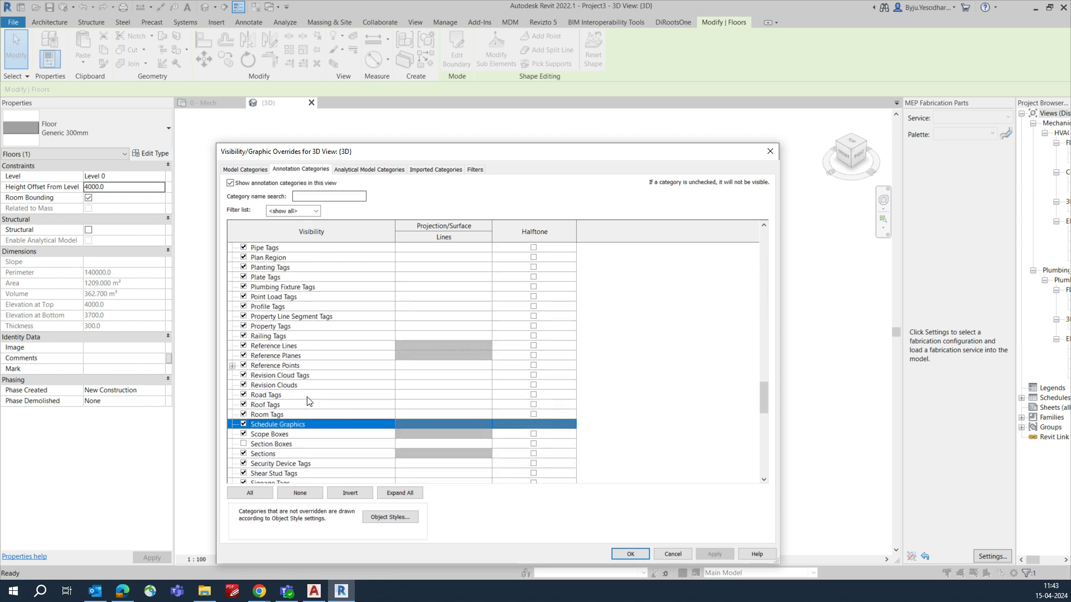
{"action": "left_click", "coordinate": [243, 445]}
{"action": "left_click", "coordinate": [630, 554]}
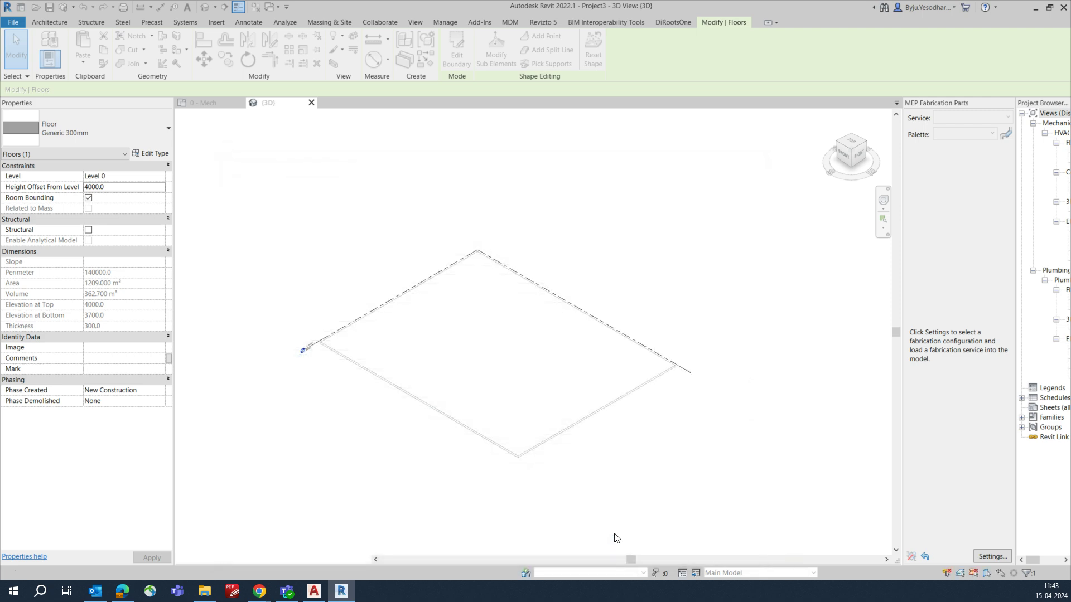
Stretch the 3D view's section box vertically so it extends well beyond the floor slab
{"action": "scroll", "coordinate": [488, 335], "scroll_direction": "down", "scroll_amount": 3}
{"action": "left_click", "coordinate": [541, 294]}
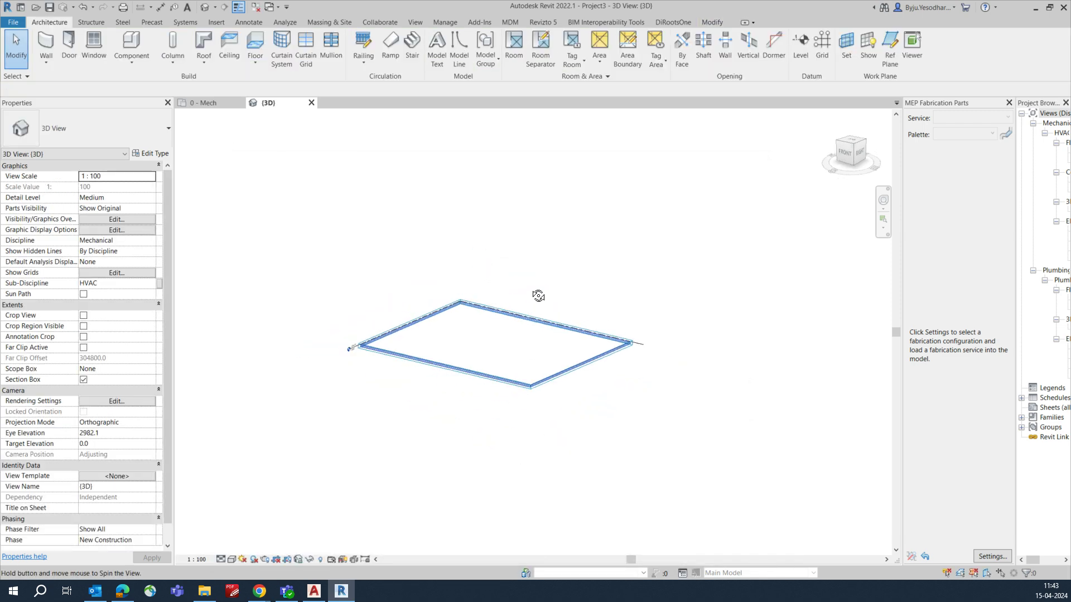
{"action": "left_click", "coordinate": [553, 367]}
{"action": "left_click_drag", "start_coordinate": [486, 345], "coordinate": [486, 500]}
{"action": "middle_click_drag", "start_coordinate": [326, 398], "coordinate": [207, 549], "text": "shift"}
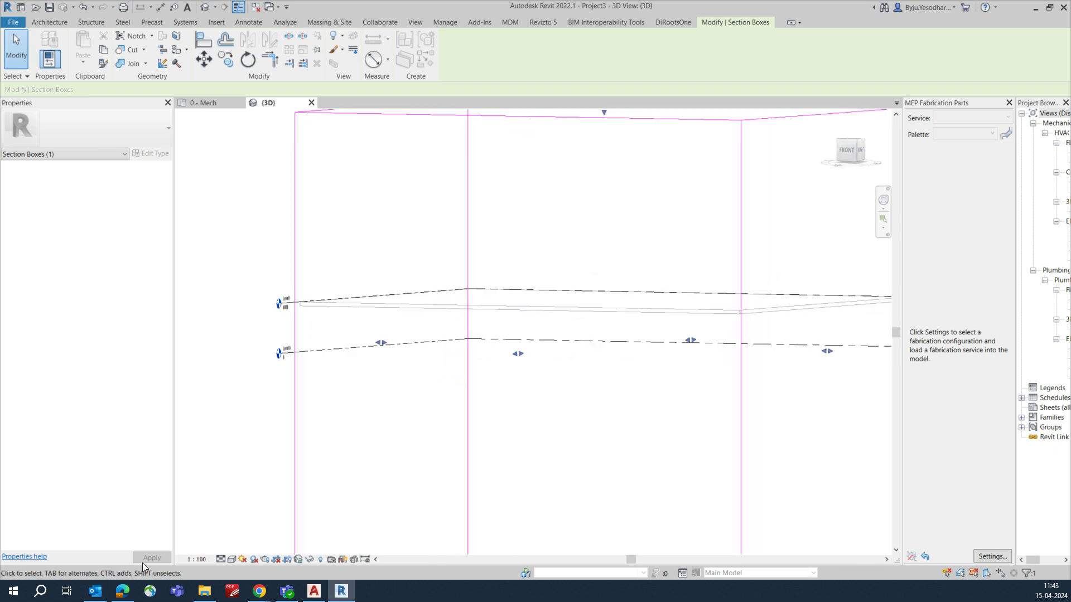
Apply the Architectural Elevation view template to the 3D view and reset the template assignment to <None>
{"action": "left_click", "coordinate": [258, 402]}
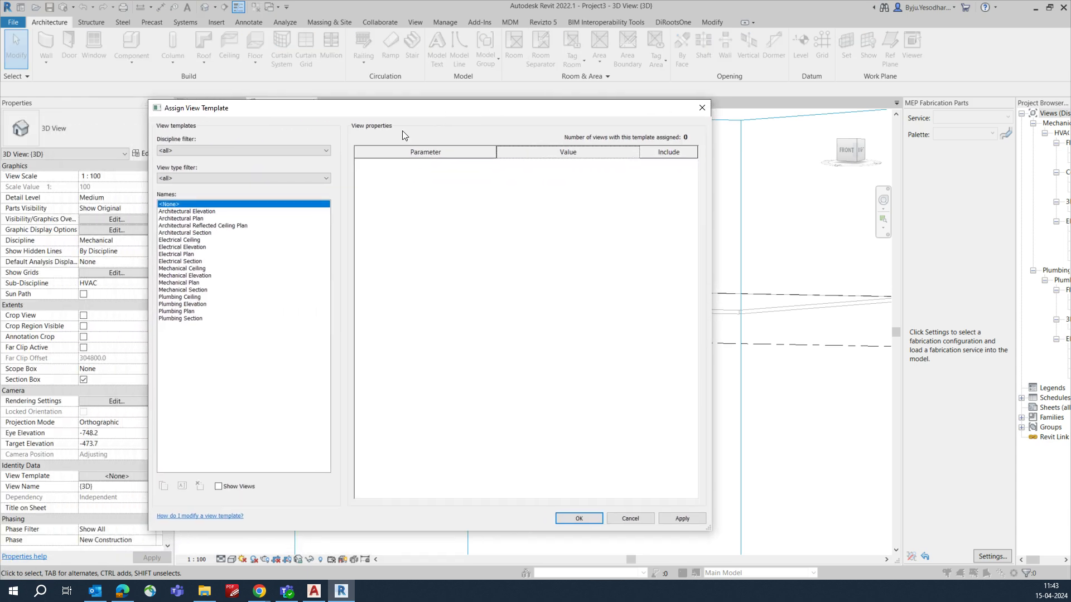
{"action": "left_click", "coordinate": [193, 212]}
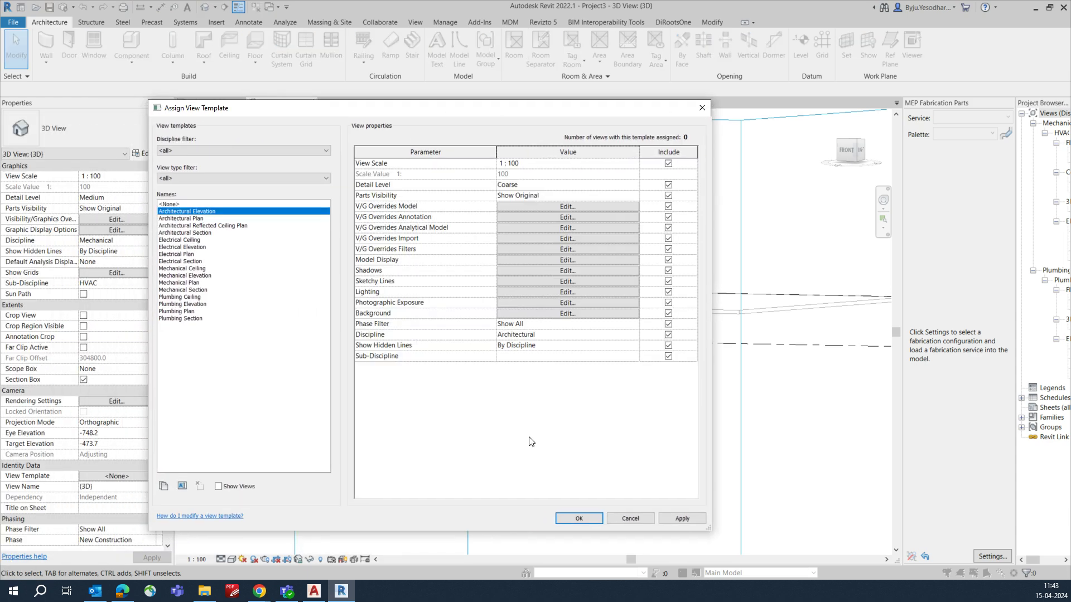
{"action": "left_click", "coordinate": [577, 518]}
{"action": "left_click", "coordinate": [120, 477]}
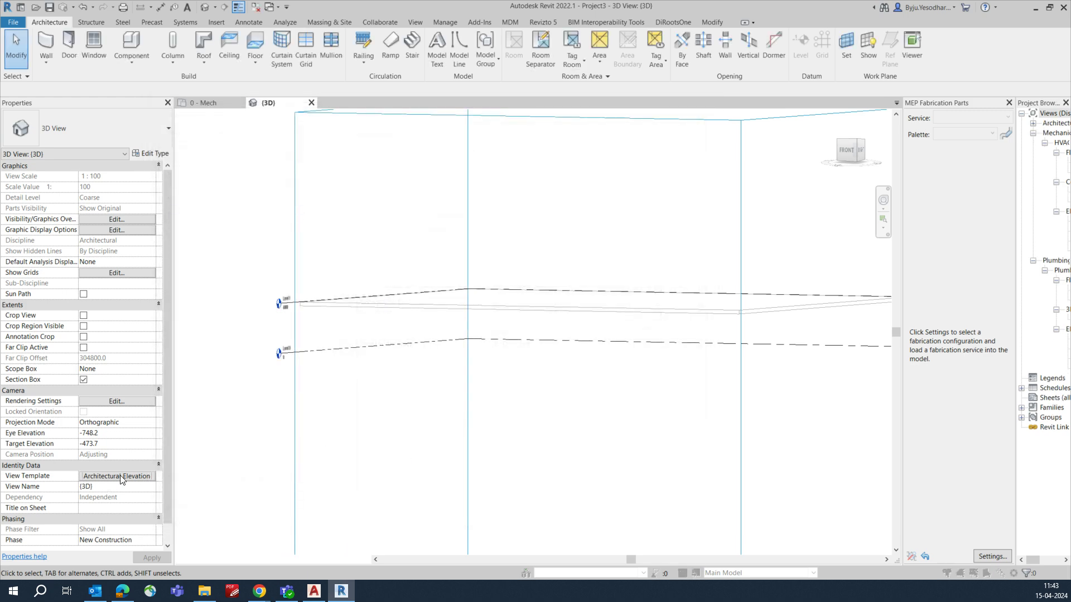
{"action": "left_click", "coordinate": [168, 205]}
{"action": "left_click", "coordinate": [575, 519]}
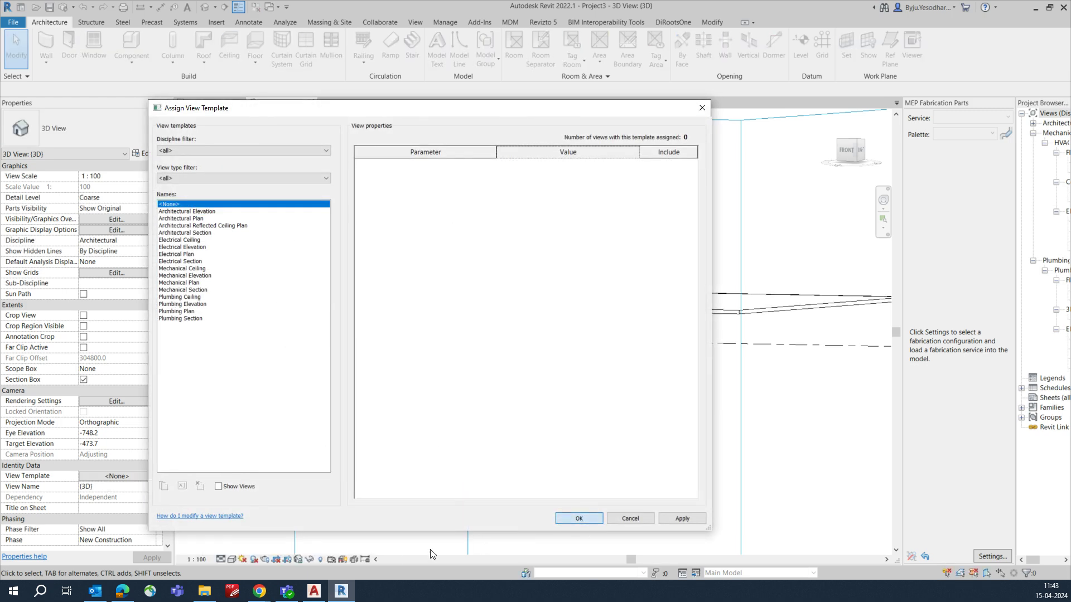
Set the 3D view's detail level to Fine and its visual style to Shaded
{"action": "left_click", "coordinate": [220, 558]}
{"action": "left_click", "coordinate": [230, 549]}
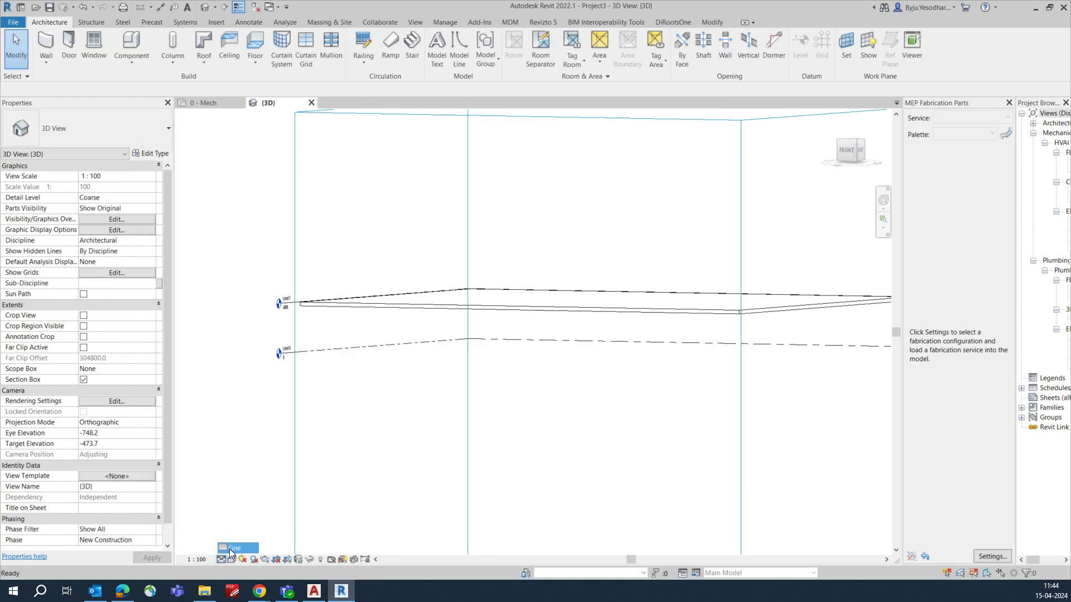
{"action": "left_click", "coordinate": [230, 560]}
{"action": "left_click", "coordinate": [259, 527]}
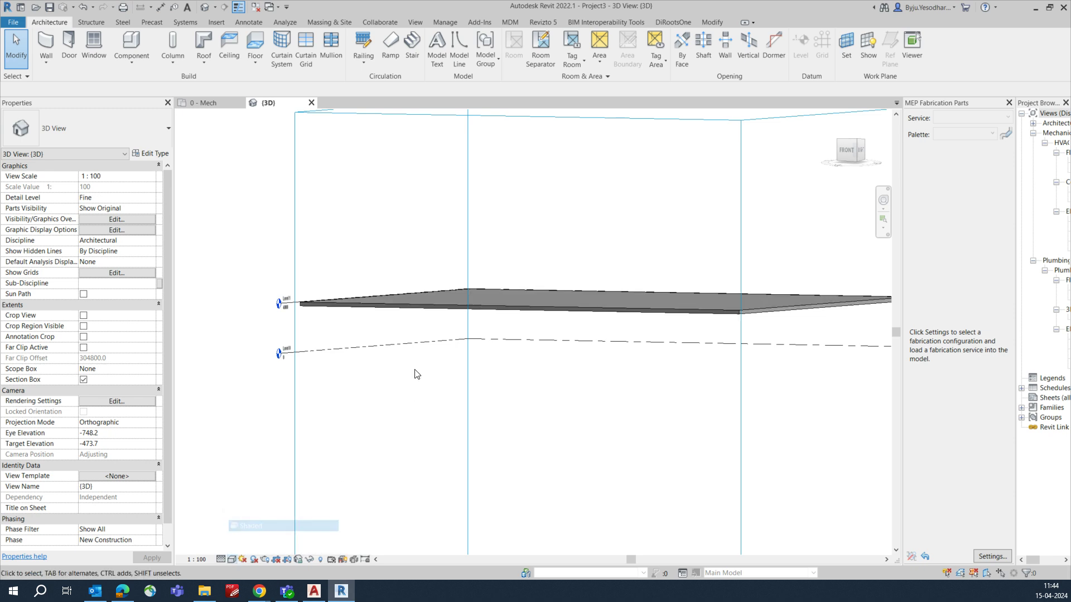
{"action": "middle_click_drag", "start_coordinate": [438, 415], "coordinate": [433, 440], "text": "shift"}
Return to the 0 - Mech plan and set the fabrication configuration to Revit MEP Metric Content V2.2
{"action": "left_click", "coordinate": [221, 104]}
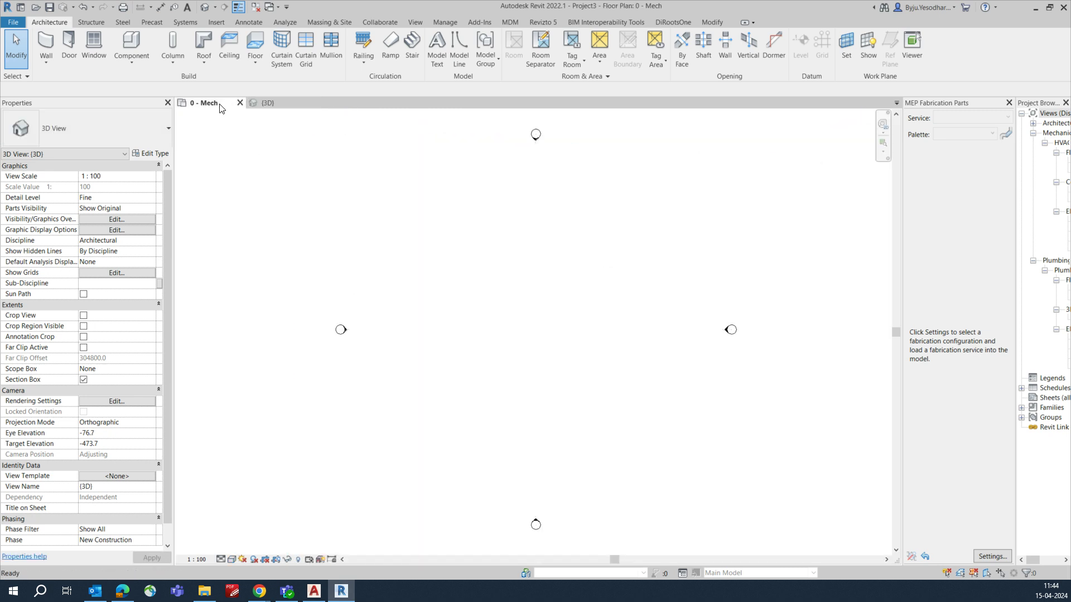
{"action": "left_click", "coordinate": [185, 22]}
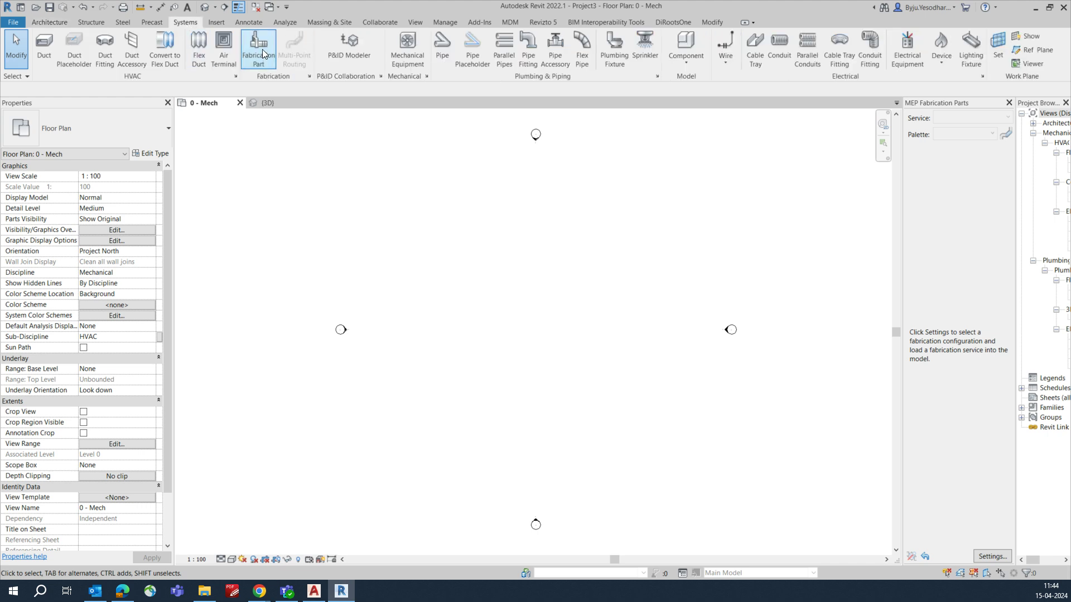
{"action": "left_click", "coordinate": [309, 77]}
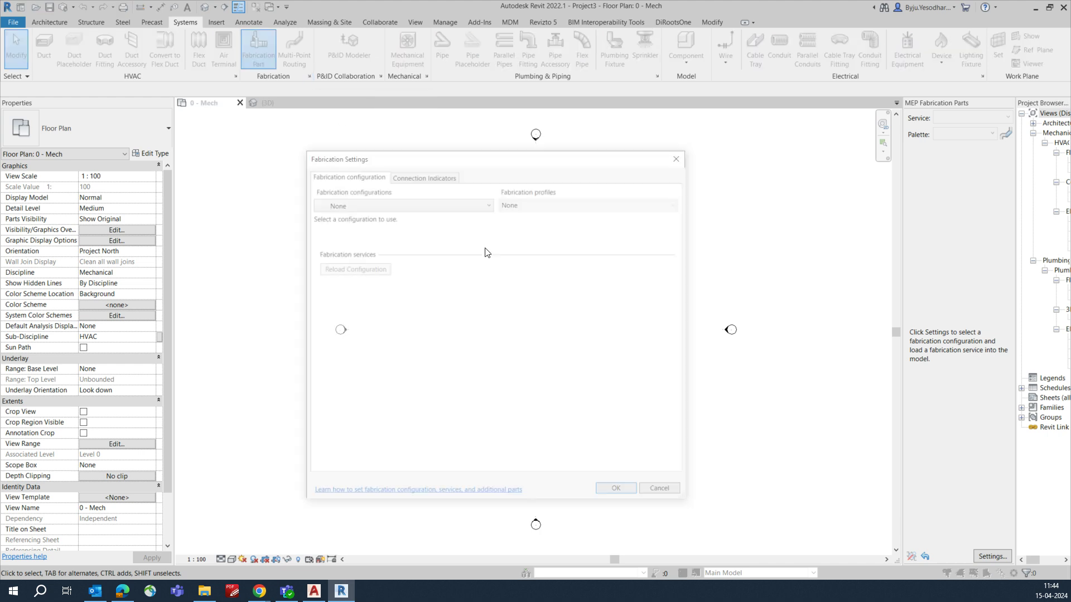
{"action": "left_click", "coordinate": [462, 207]}
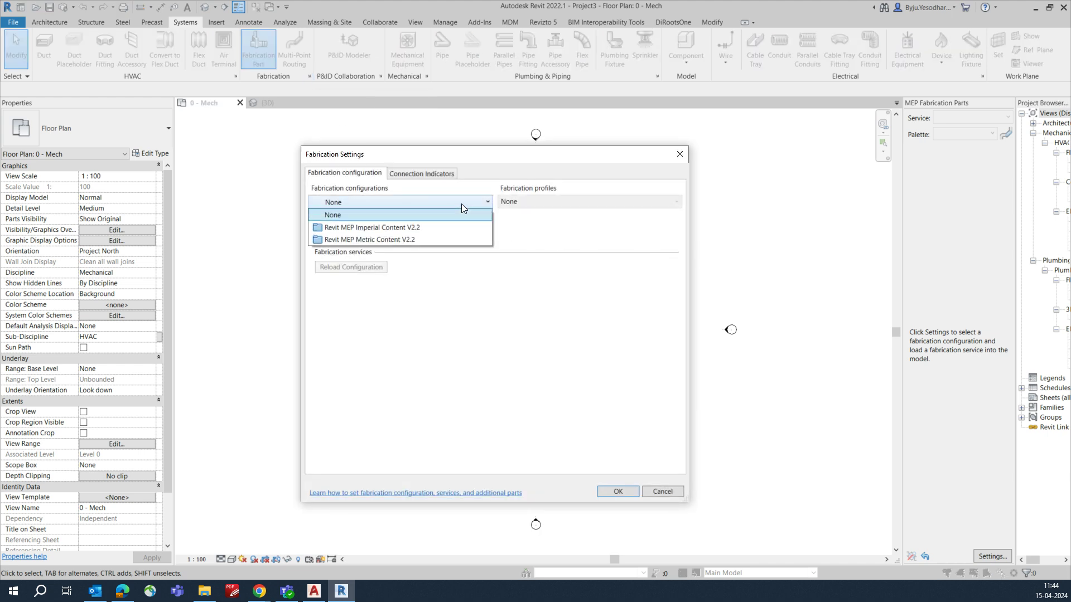
{"action": "left_click", "coordinate": [392, 243]}
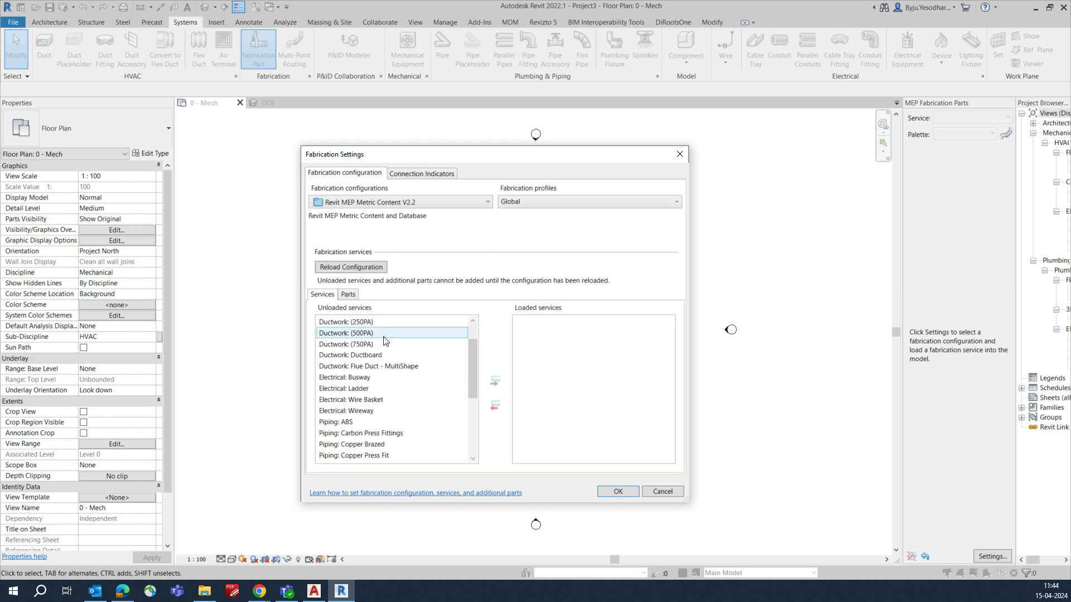
Load the 1000PA, 1500PA and 2500PA ductwork, Electrical: Ladder, Carbon Press Fittings, Copper Brazed, Copper Press Fit and Copper Soldered fabrication services
{"action": "scroll", "coordinate": [384, 341], "scroll_direction": "up", "scroll_amount": 1}
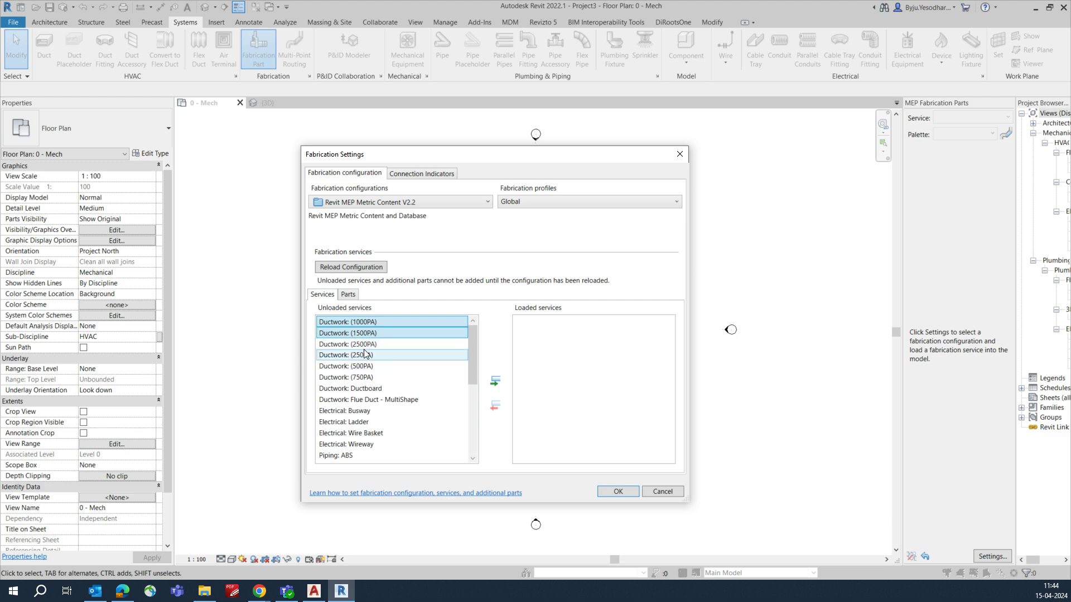
{"action": "scroll", "coordinate": [367, 368], "scroll_direction": "down", "scroll_amount": 1}
{"action": "left_click", "coordinate": [360, 388]}
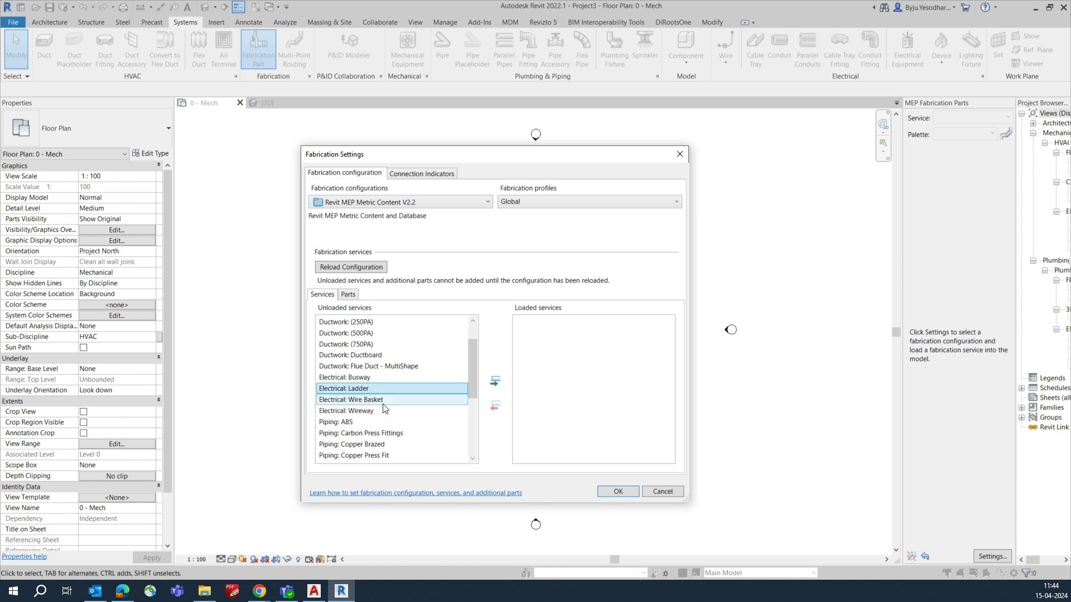
{"action": "scroll", "coordinate": [383, 410], "scroll_direction": "down", "scroll_amount": 1}
{"action": "scroll", "coordinate": [383, 409], "scroll_direction": "down", "scroll_amount": 1}
{"action": "left_click", "coordinate": [366, 366], "text": "ctrl"}
{"action": "left_click", "coordinate": [365, 377], "text": "ctrl"}
{"action": "left_click", "coordinate": [363, 388], "text": "ctrl"}
{"action": "left_click", "coordinate": [371, 399], "text": "ctrl"}
{"action": "left_click", "coordinate": [495, 382]}
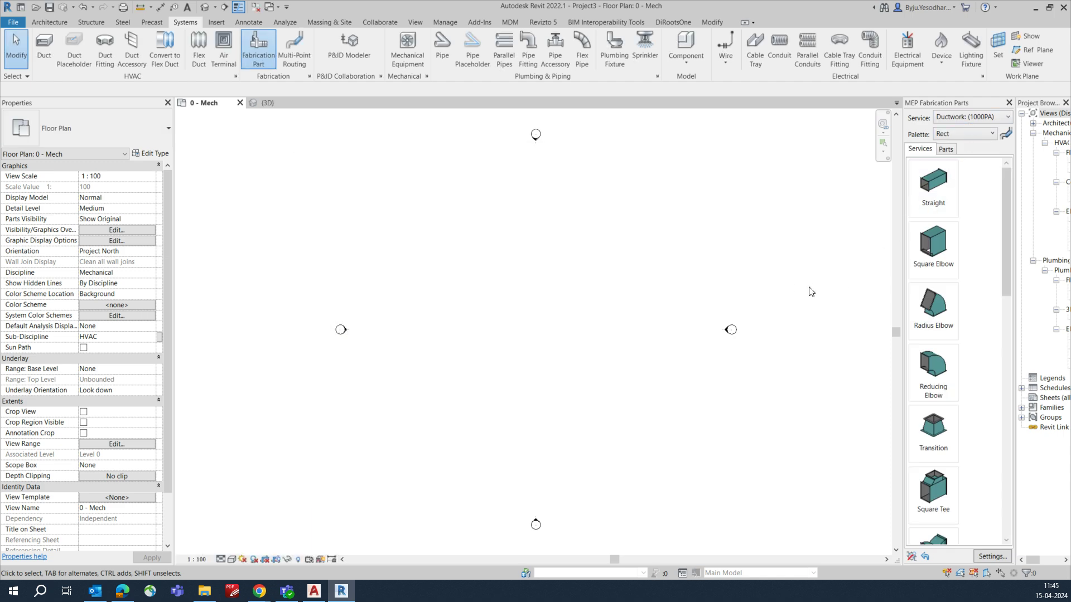
Place a straight rectangular Ductwork: (1000PA) part in the plan with its top at 2500, and stretch it to about 6236 mm long
{"action": "left_click", "coordinate": [975, 116]}
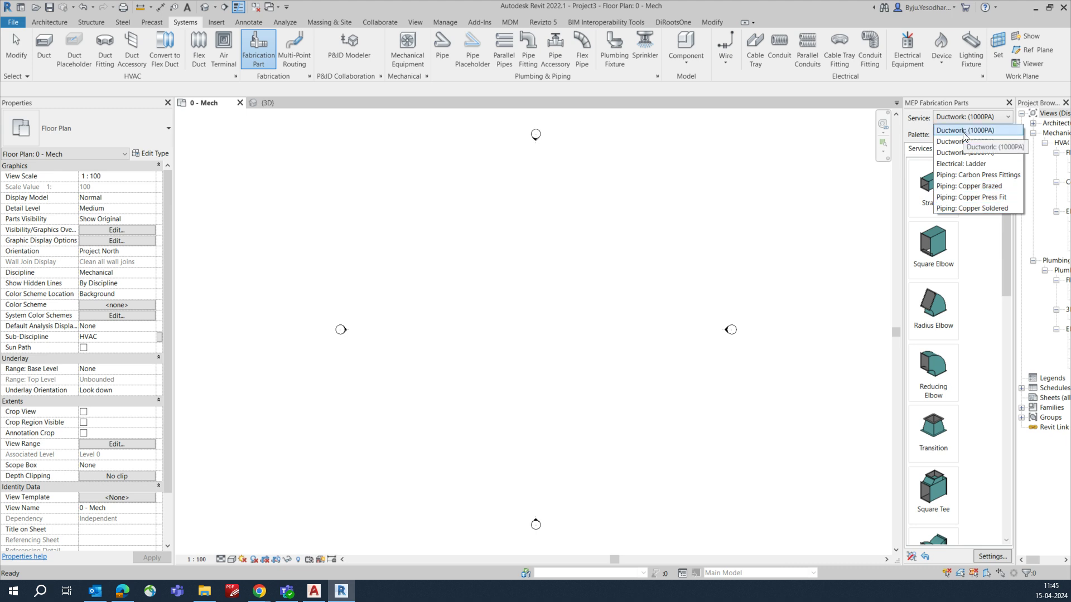
{"action": "left_click", "coordinate": [965, 132]}
{"action": "left_click", "coordinate": [934, 184]}
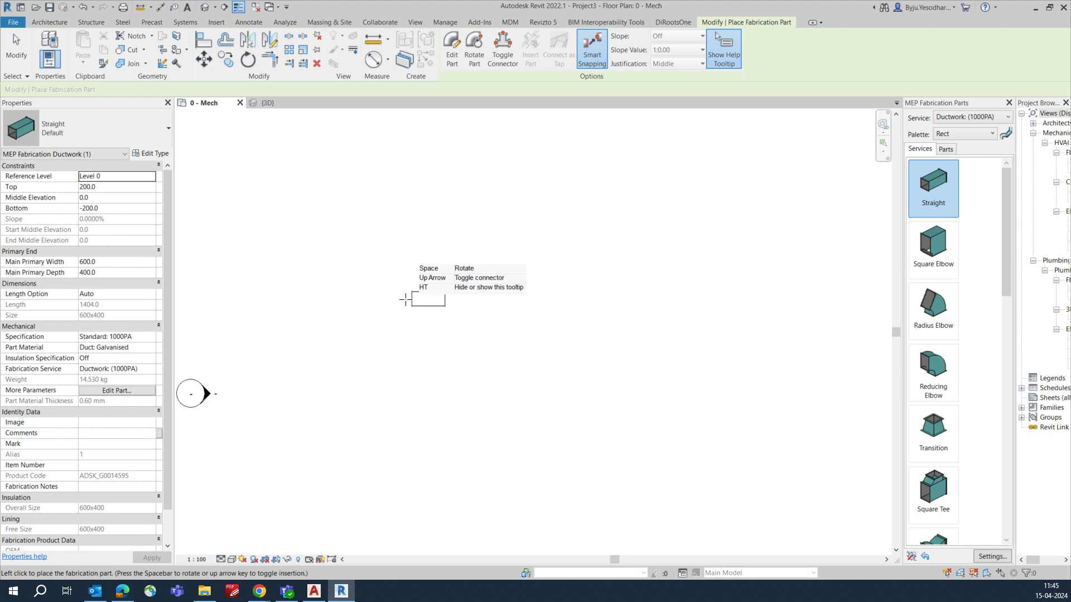
{"action": "left_click", "coordinate": [108, 186]}
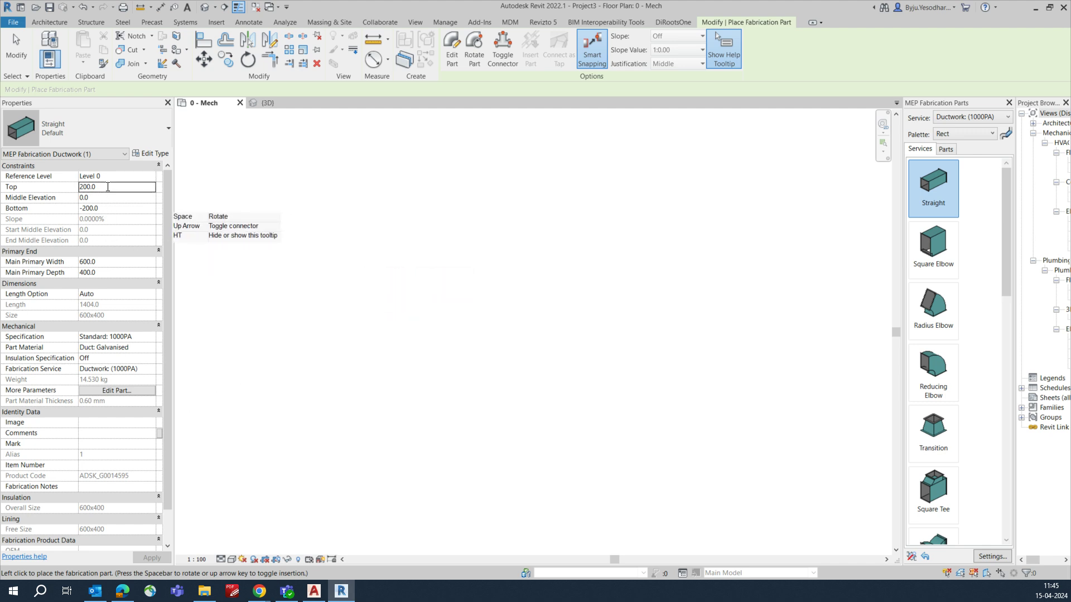
{"action": "type", "text": "2500"}
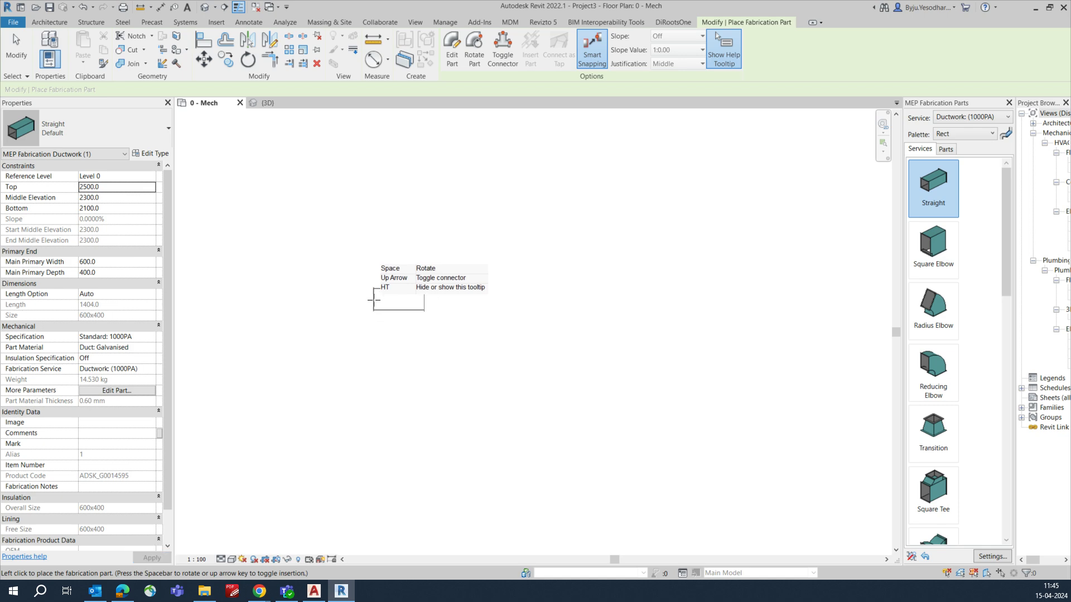
{"action": "left_click", "coordinate": [374, 300]}
{"action": "key", "text": "Escape"}
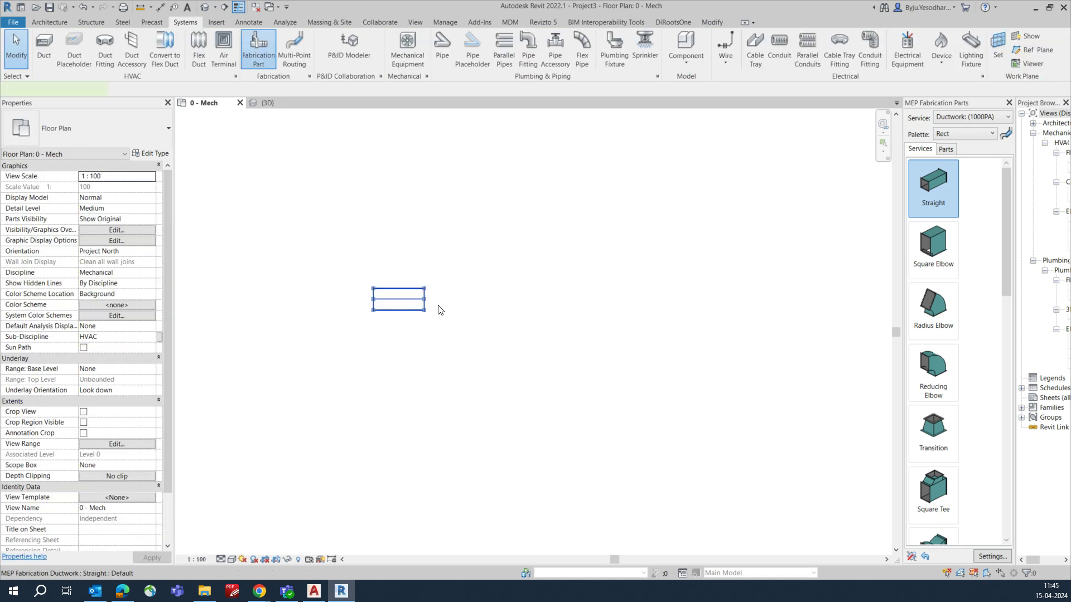
{"action": "left_click", "coordinate": [425, 302]}
{"action": "left_click_drag", "start_coordinate": [425, 303], "coordinate": [596, 300]}
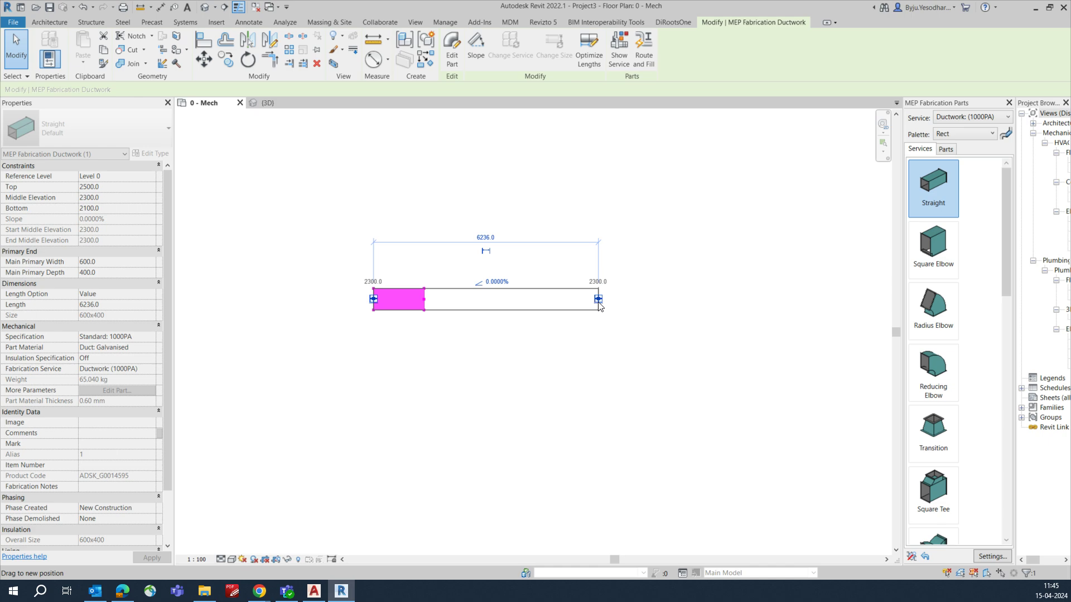
Add four more straight rectangular ducts end to end from the right end of the long duct in the plan
{"action": "key", "text": "Escape"}
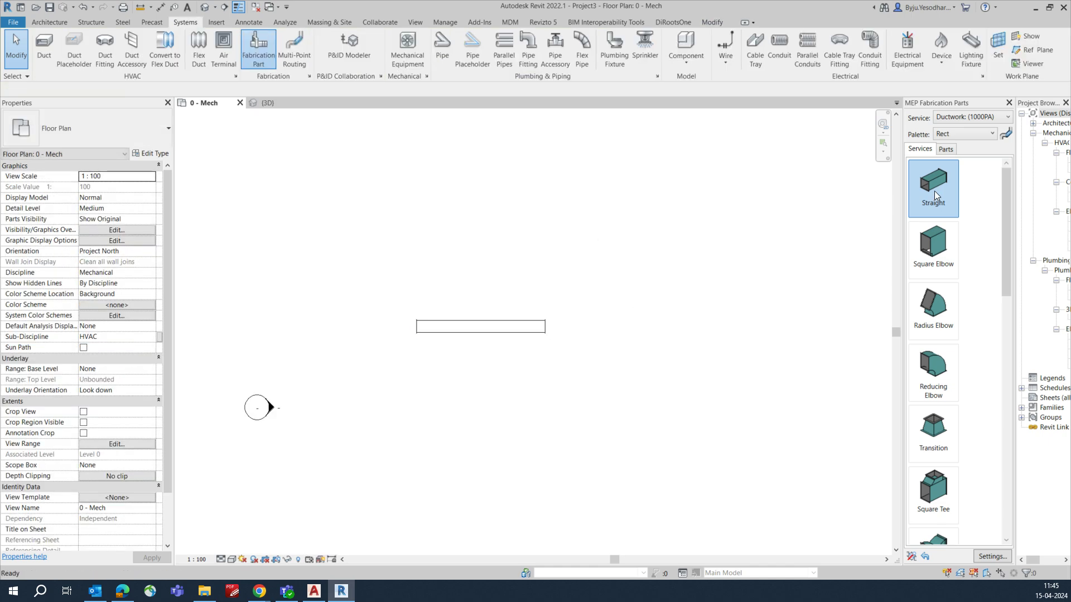
{"action": "key", "text": "Return"}
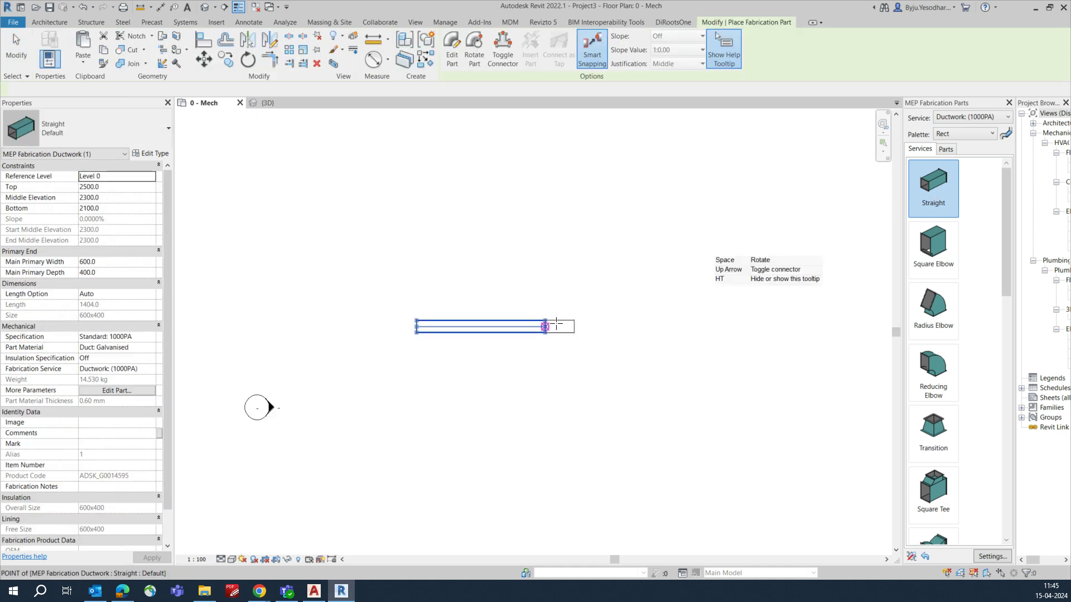
{"action": "left_click", "coordinate": [545, 326]}
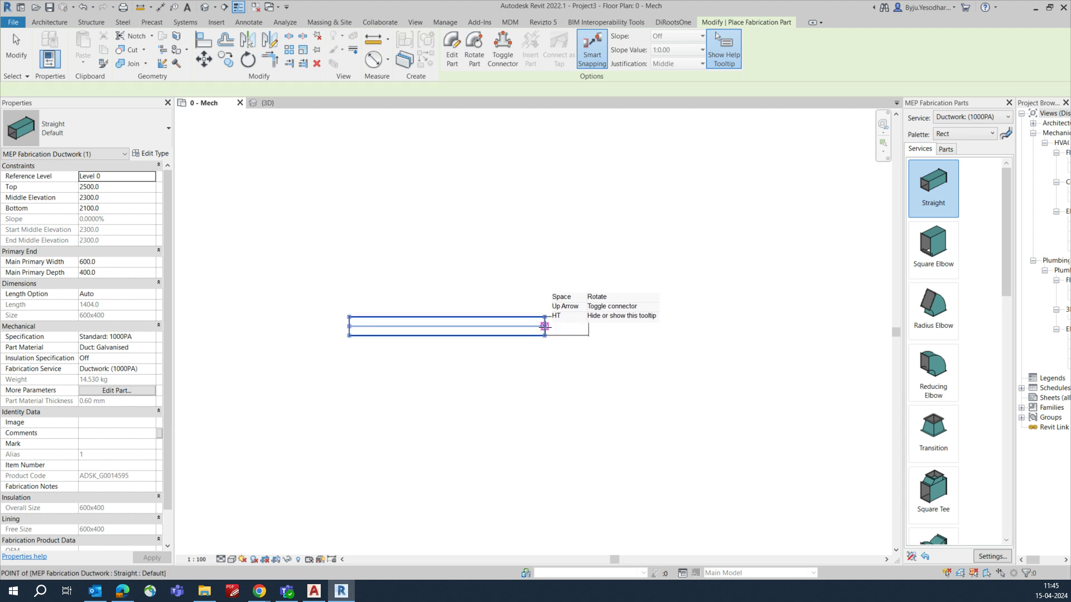
{"action": "left_click", "coordinate": [589, 326]}
{"action": "middle_click_drag", "start_coordinate": [681, 339], "coordinate": [500, 339]}
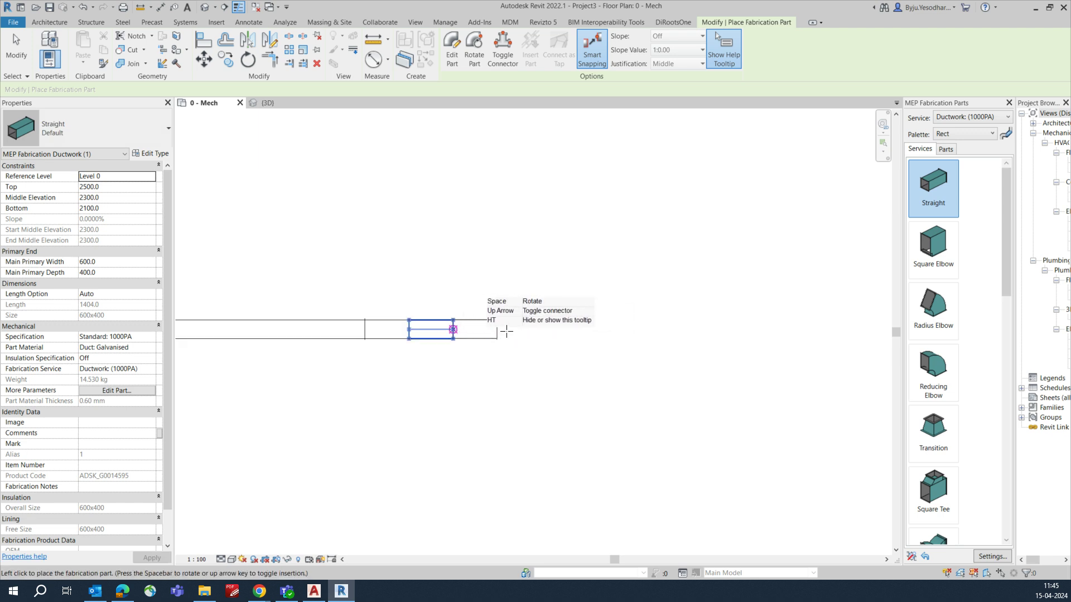
{"action": "left_click", "coordinate": [497, 329]}
{"action": "scroll", "coordinate": [627, 381], "scroll_direction": "down", "scroll_amount": 4}
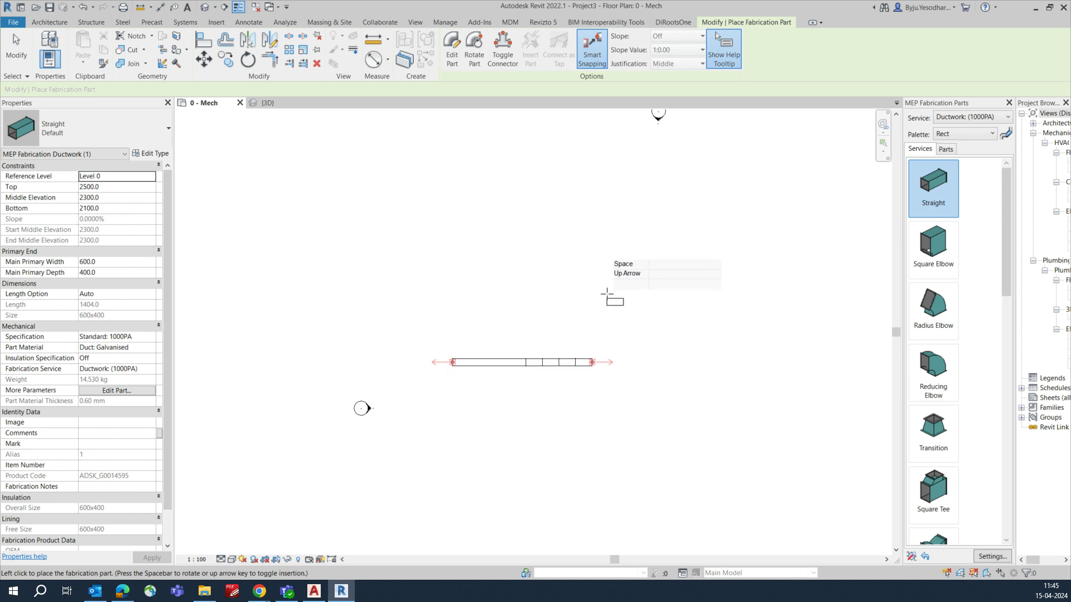
Place a separate straight duct rotated 90 degrees, above and to the right of the run's open end
{"action": "scroll", "coordinate": [608, 282], "scroll_direction": "up", "scroll_amount": 4}
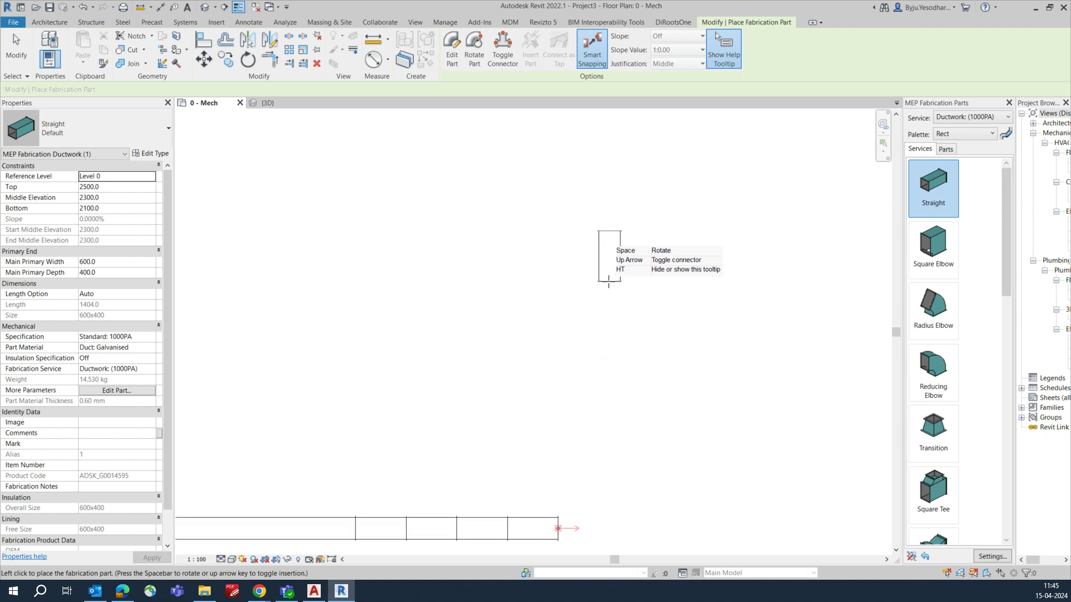
{"action": "left_click", "coordinate": [609, 283]}
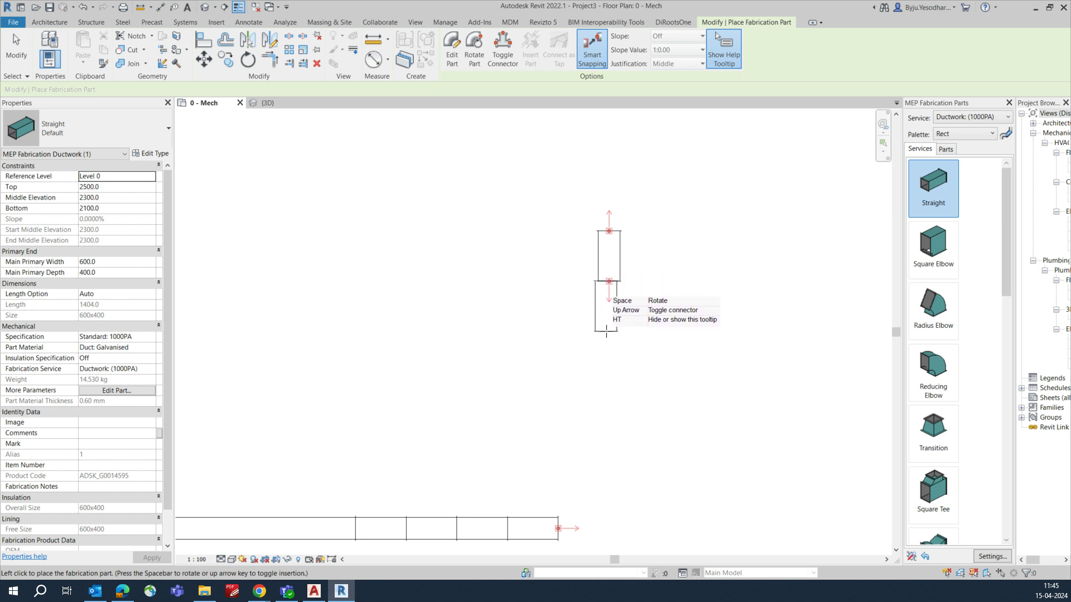
{"action": "key", "text": "Escape"}
{"action": "scroll", "coordinate": [568, 402], "scroll_direction": "down", "scroll_amount": 2}
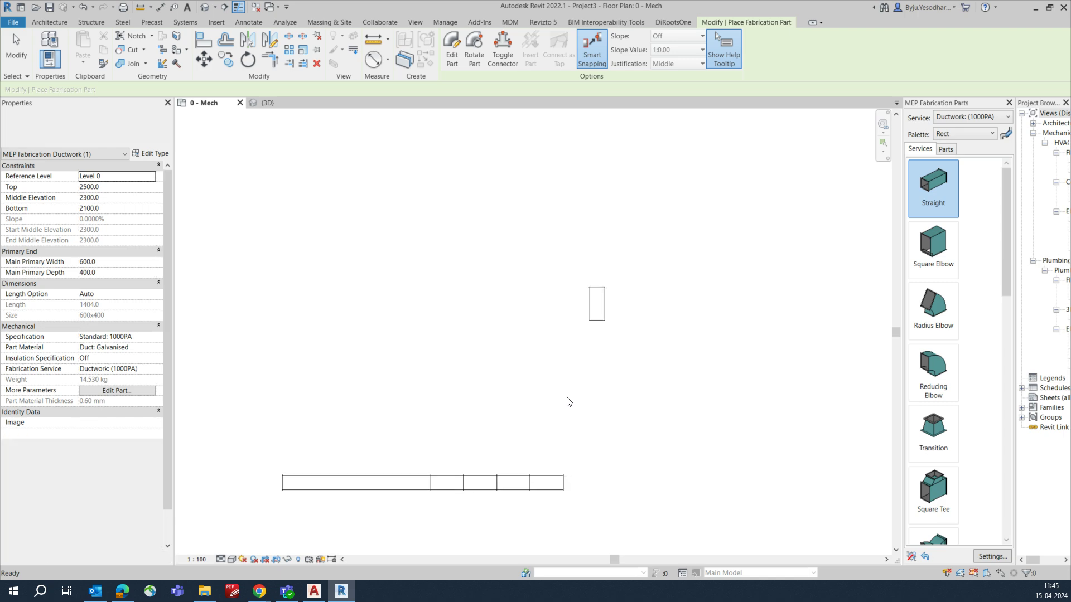
{"action": "key", "text": "Escape"}
Trim/extend the horizontal run's last duct and the separate perpendicular duct to a corner so an elbow joins them
{"action": "scroll", "coordinate": [647, 342], "scroll_direction": "up", "scroll_amount": 2}
{"action": "key", "text": "t"}
{"action": "key", "text": "r"}
{"action": "left_click", "coordinate": [517, 521]}
{"action": "left_click", "coordinate": [580, 292]}
{"action": "scroll", "coordinate": [684, 295], "scroll_direction": "down", "scroll_amount": 2}
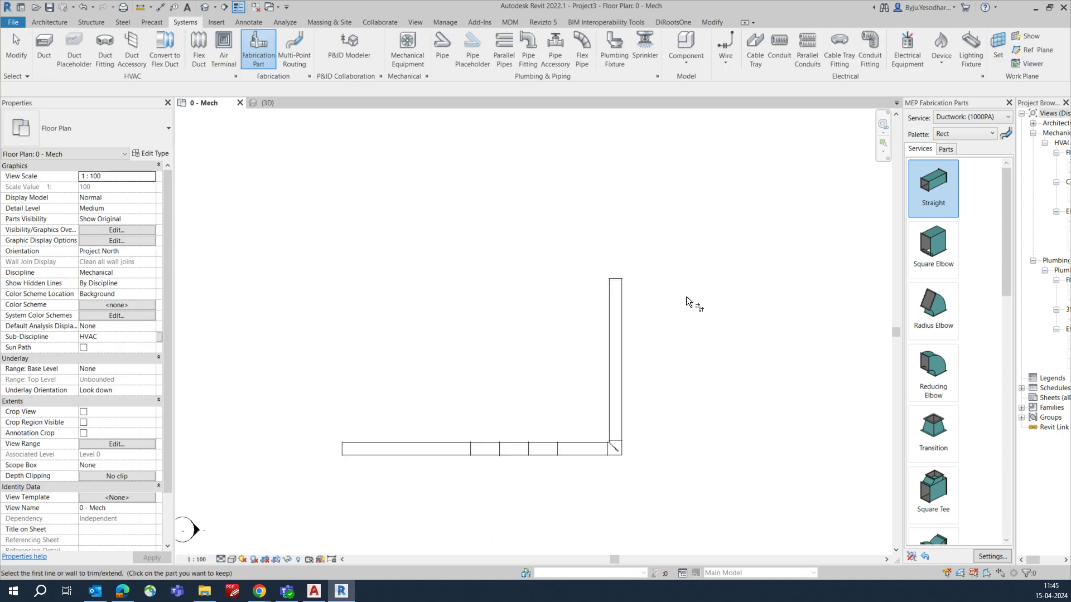
{"action": "key", "text": "Escape"}
{"action": "key", "text": "Escape"}
Enclose all the ductwork in a 3D section box and extend the box's top above the Level 1 floor slab
{"action": "middle_click_drag", "start_coordinate": [531, 343], "coordinate": [598, 296]}
{"action": "left_click_drag", "start_coordinate": [329, 176], "coordinate": [779, 469]}
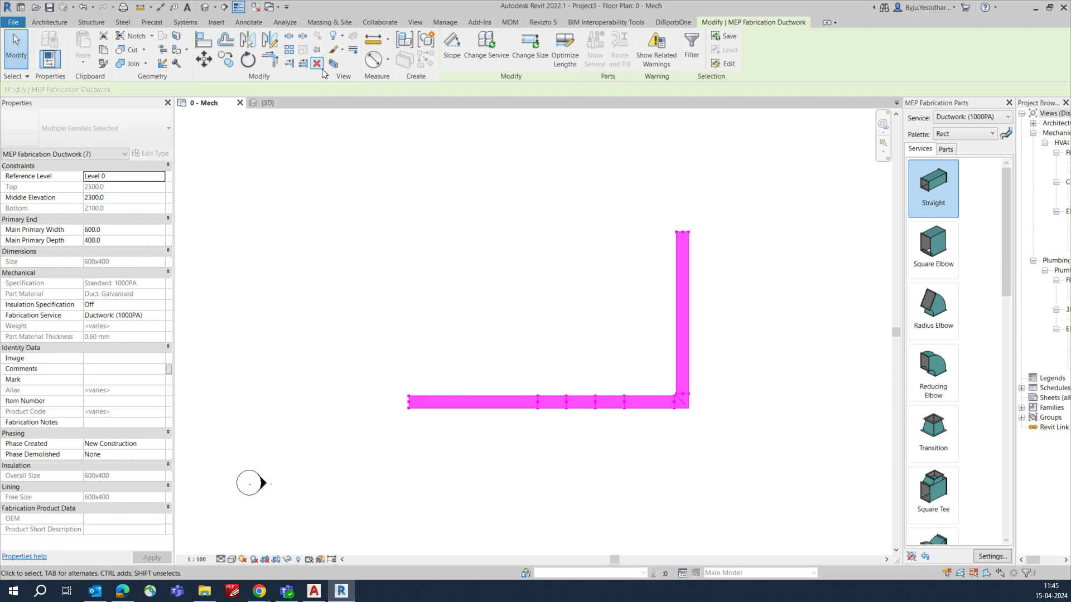
{"action": "key", "text": "ctrl+Tab"}
{"action": "middle_click_drag", "start_coordinate": [521, 433], "coordinate": [538, 454], "text": "shift"}
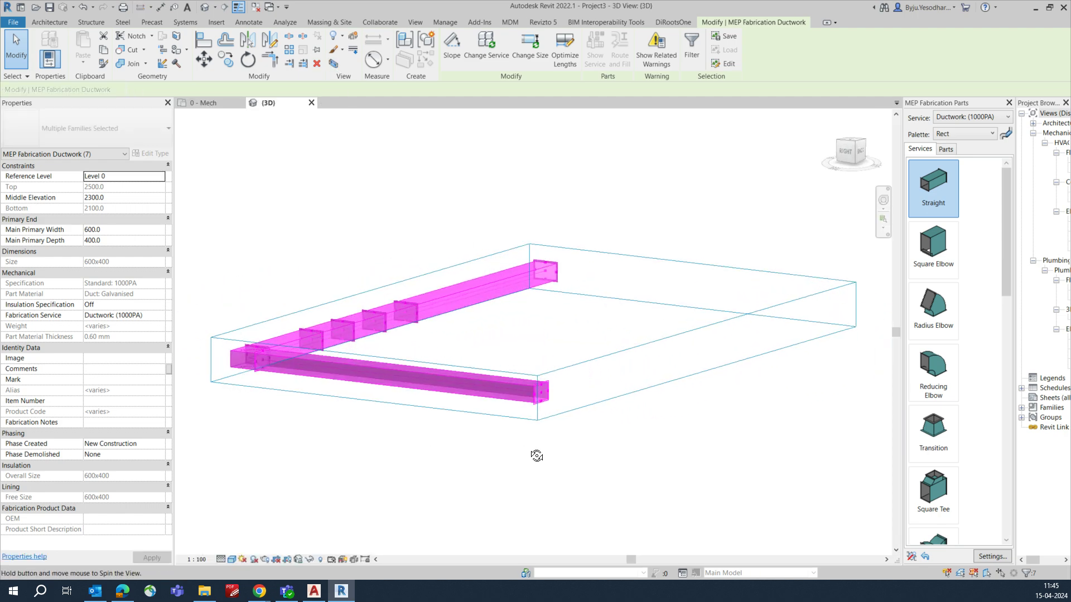
{"action": "left_click", "coordinate": [601, 363]}
{"action": "scroll", "coordinate": [598, 376], "scroll_direction": "down", "scroll_amount": 3}
{"action": "middle_click_drag", "start_coordinate": [550, 228], "coordinate": [562, 372], "text": "shift"}
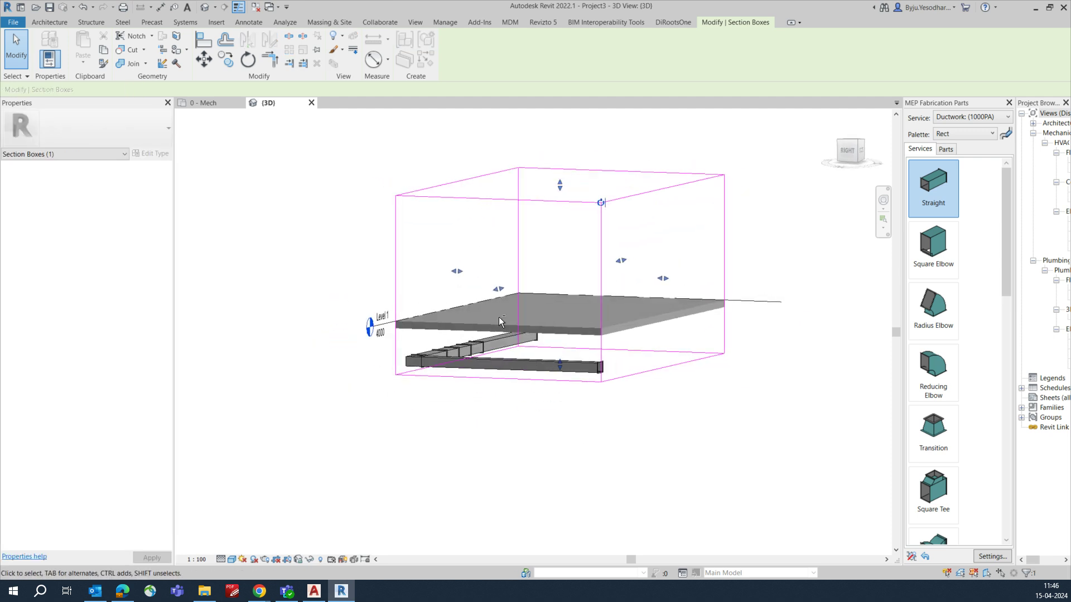
Return to the 0 - Mech plan and switch the fabrication parts palette to Hangers
{"action": "left_click", "coordinate": [210, 105]}
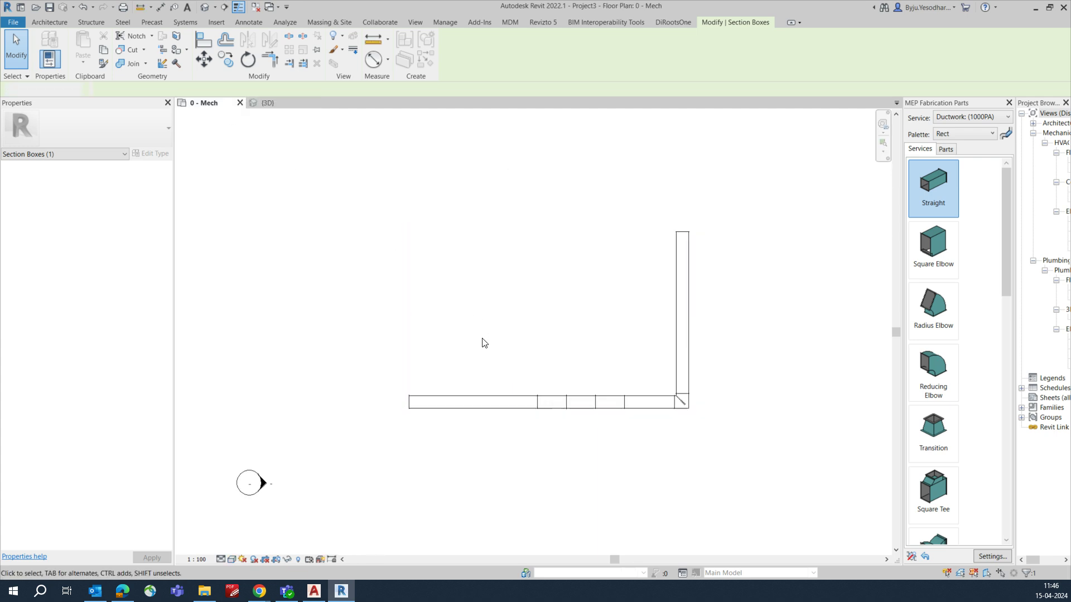
{"action": "left_click", "coordinate": [483, 343]}
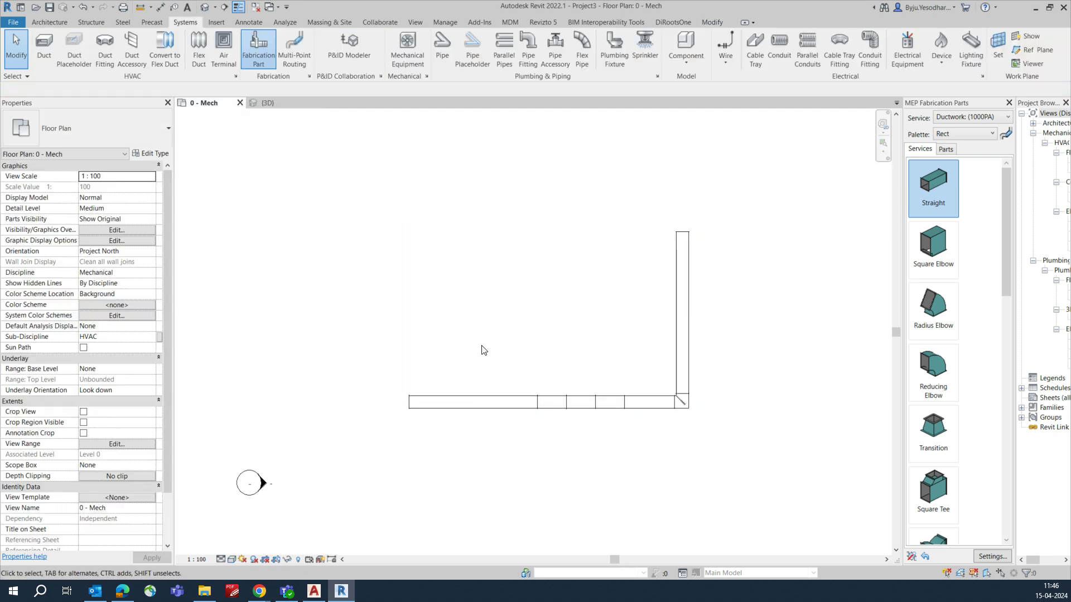
{"action": "left_click", "coordinate": [969, 135]}
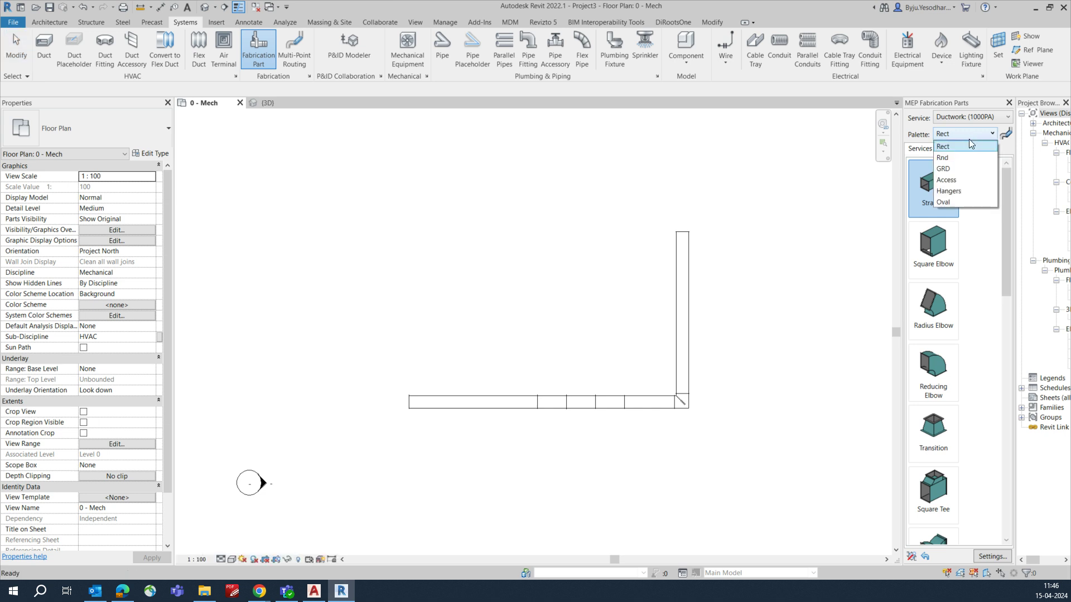
{"action": "left_click", "coordinate": [950, 191]}
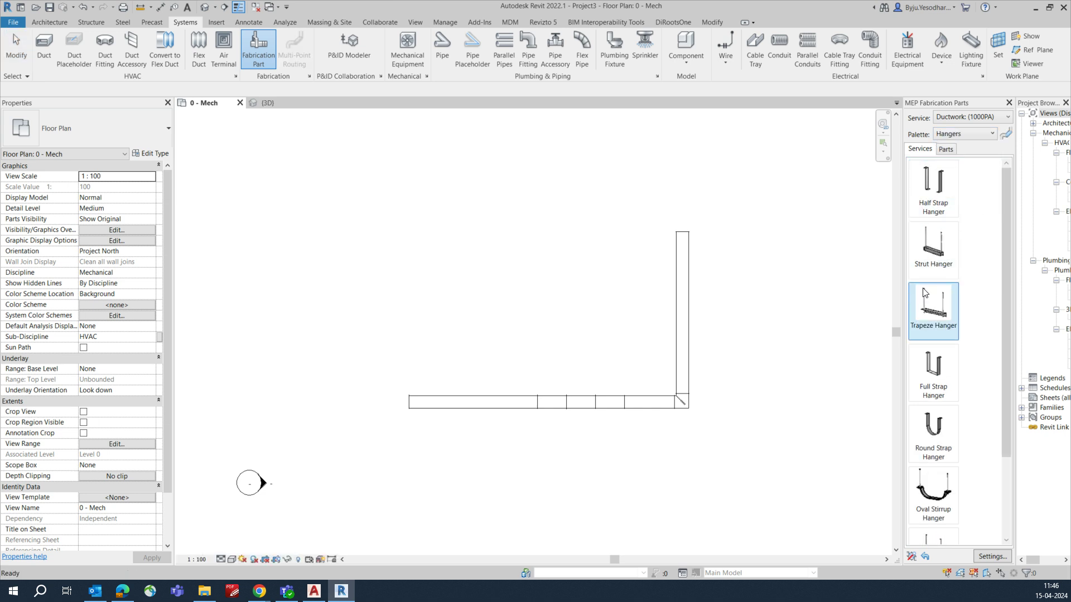
{"action": "scroll", "coordinate": [967, 455], "scroll_direction": "down", "scroll_amount": 3}
{"action": "scroll", "coordinate": [953, 451], "scroll_direction": "up", "scroll_amount": 4}
{"action": "left_click", "coordinate": [953, 447]}
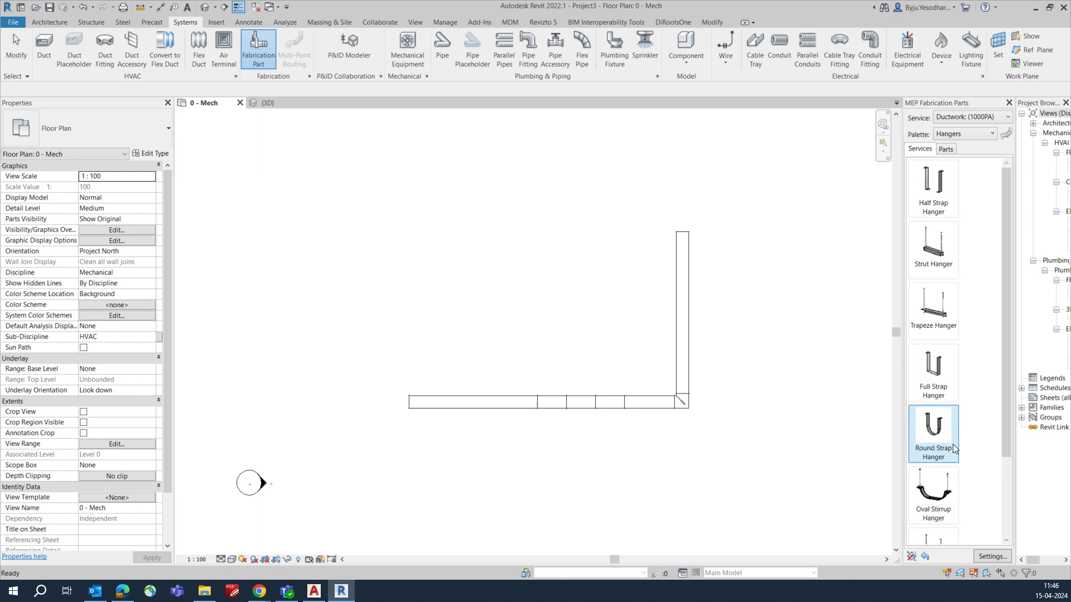
Place strut hangers along the horizontal run: two on the long duct, the first about 2600 from its free end, and one midway on each shorter duct
{"action": "left_click", "coordinate": [937, 249]}
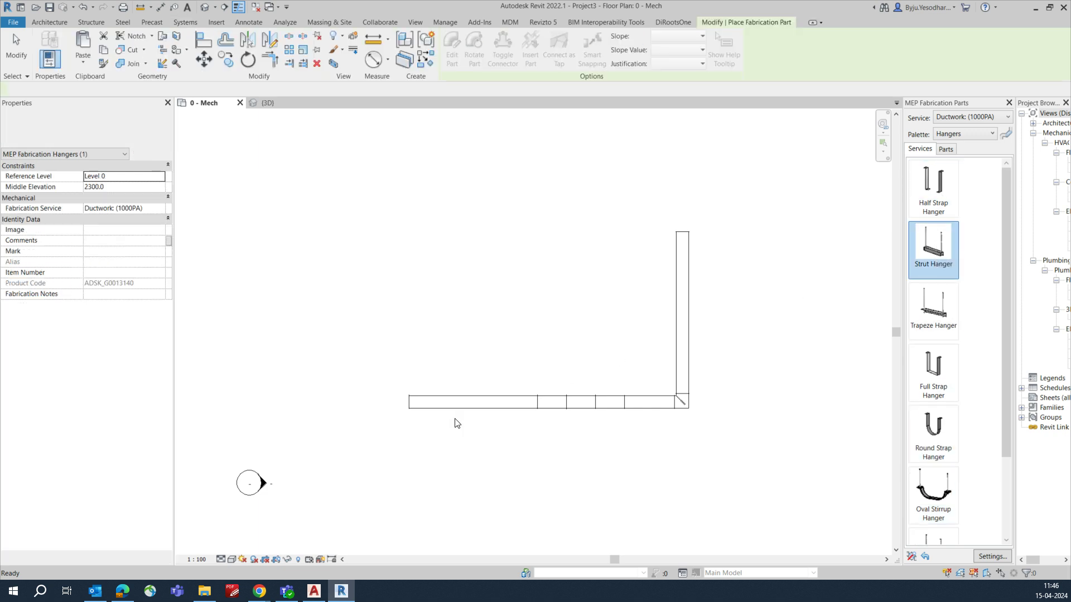
{"action": "scroll", "coordinate": [463, 404], "scroll_direction": "up", "scroll_amount": 3}
{"action": "scroll", "coordinate": [458, 405], "scroll_direction": "up", "scroll_amount": 1}
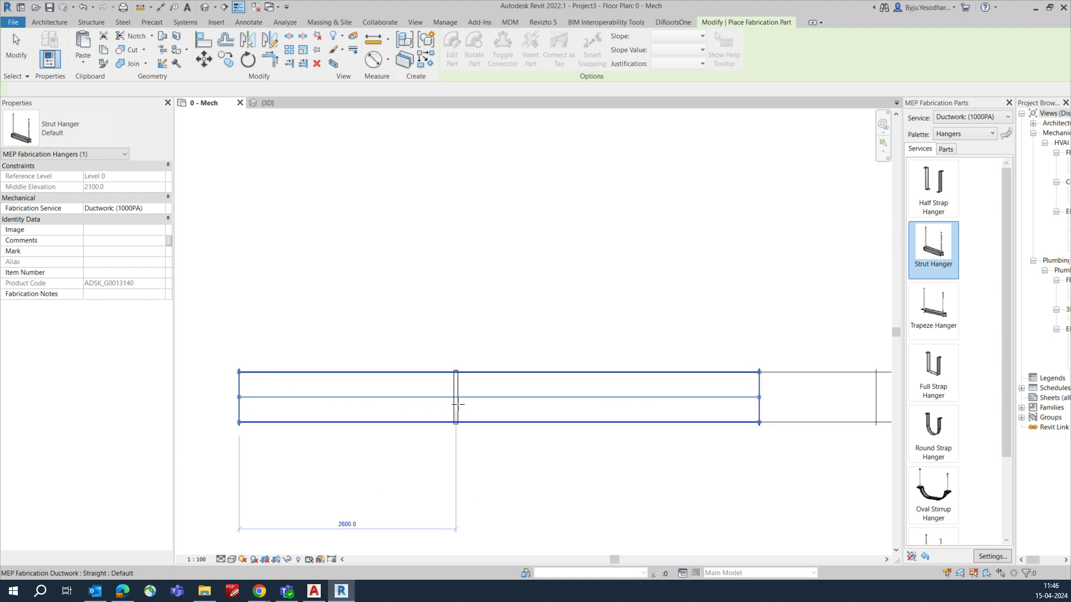
{"action": "scroll", "coordinate": [526, 404], "scroll_direction": "down", "scroll_amount": 3}
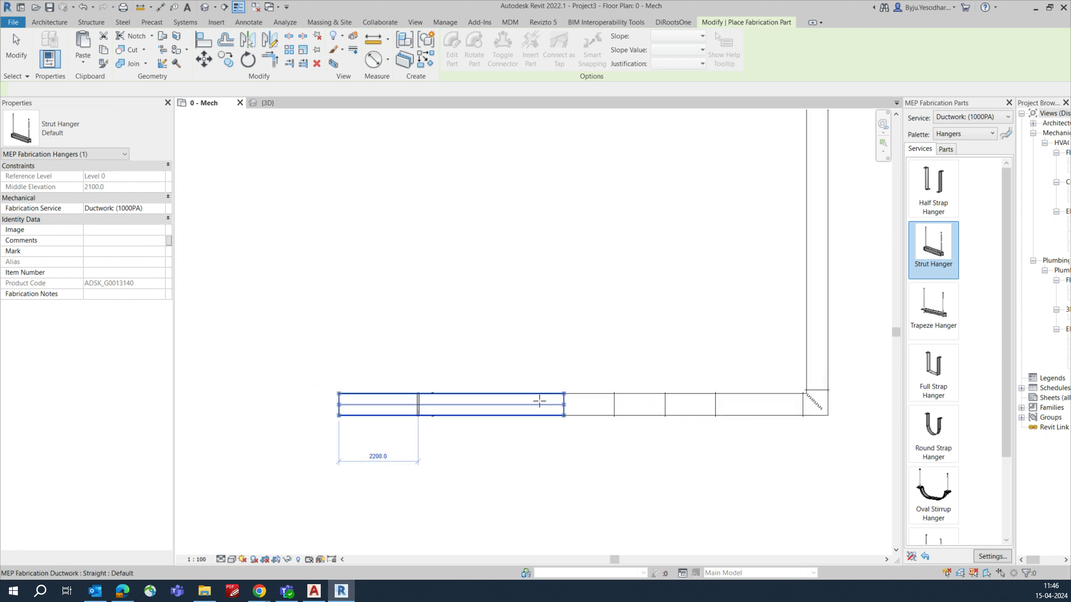
{"action": "left_click", "coordinate": [528, 404]}
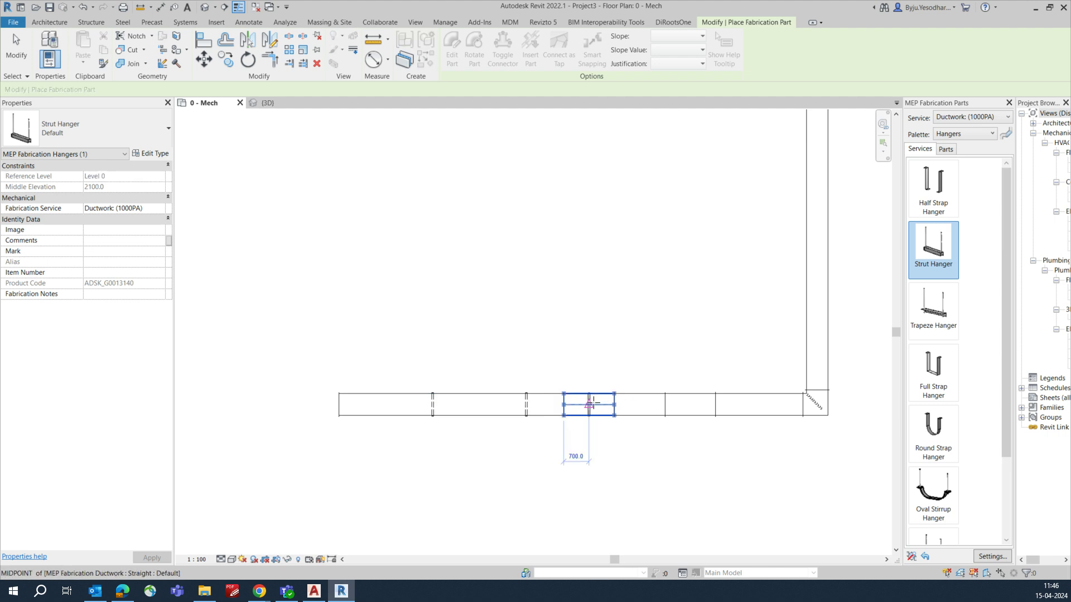
{"action": "left_click", "coordinate": [594, 402]}
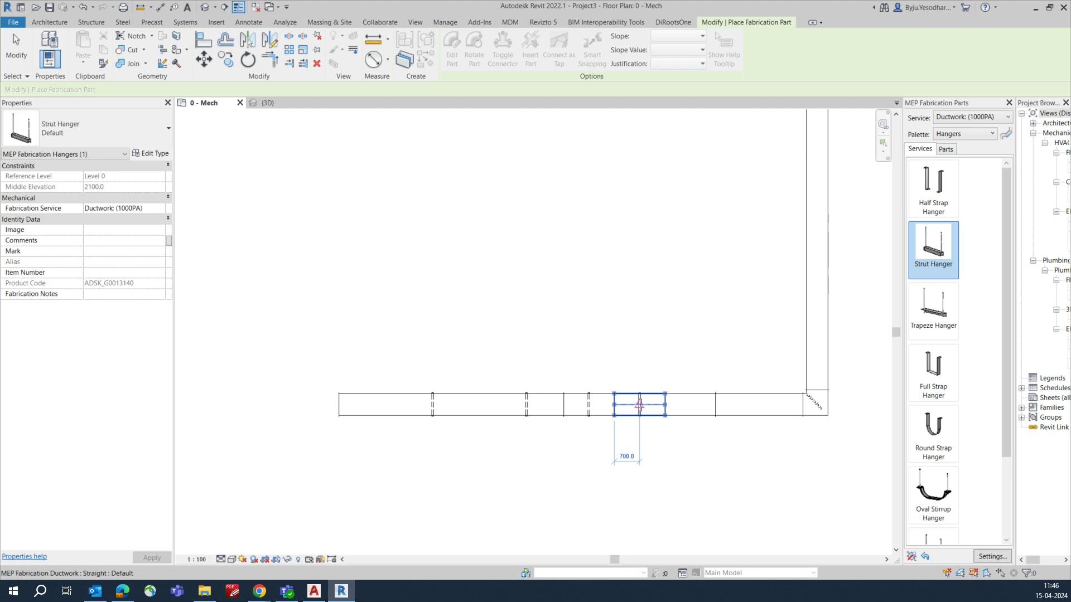
{"action": "left_click", "coordinate": [681, 403]}
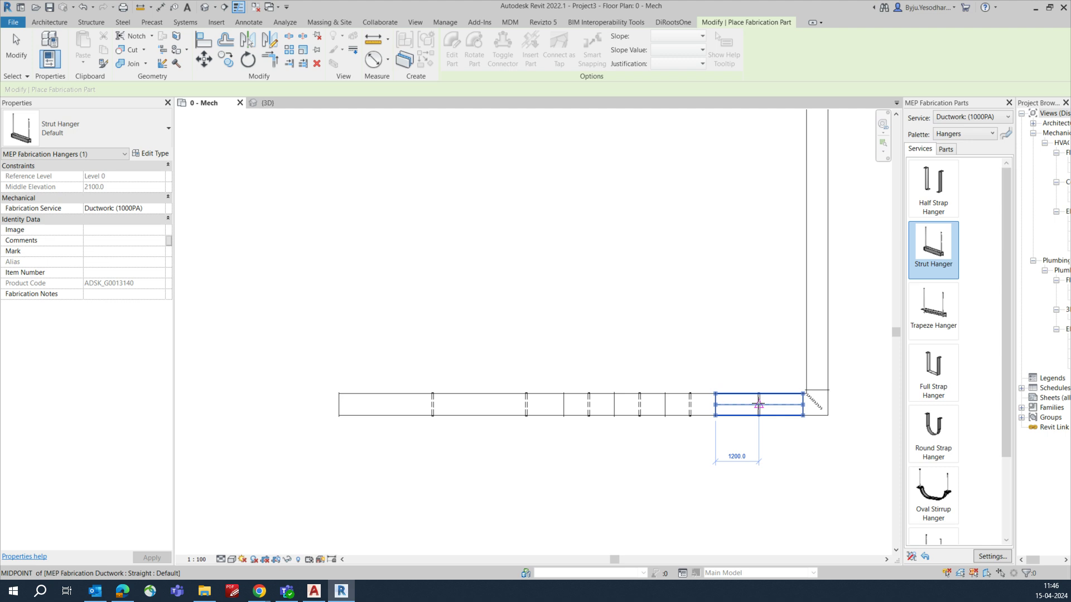
Place five strut hangers spaced along the perpendicular duct beyond the elbow, and finish placing parts
{"action": "middle_click_drag", "start_coordinate": [784, 372], "coordinate": [539, 422]}
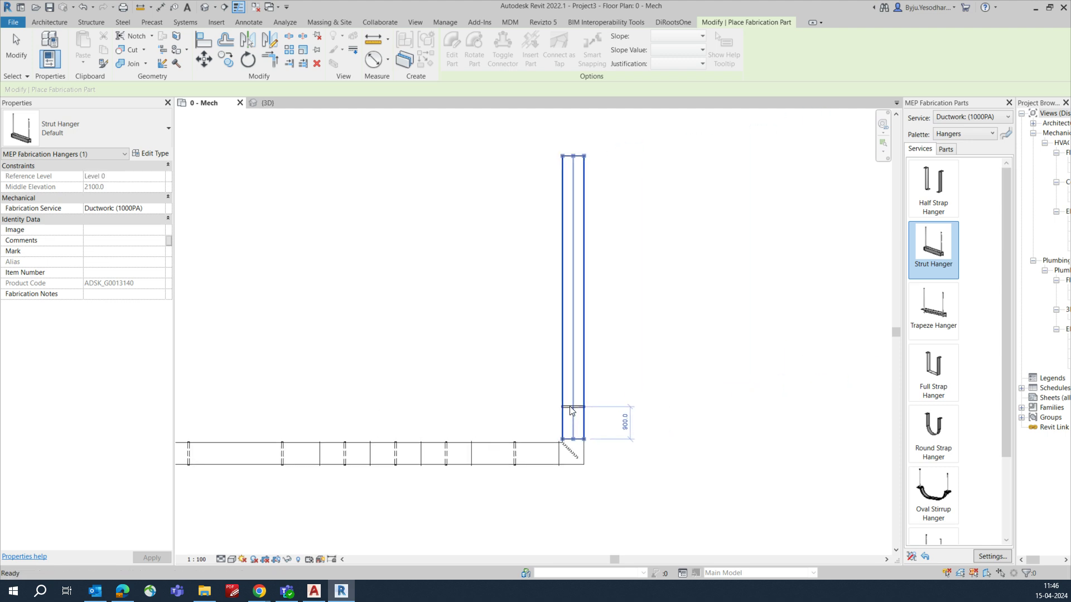
{"action": "left_click", "coordinate": [573, 403]}
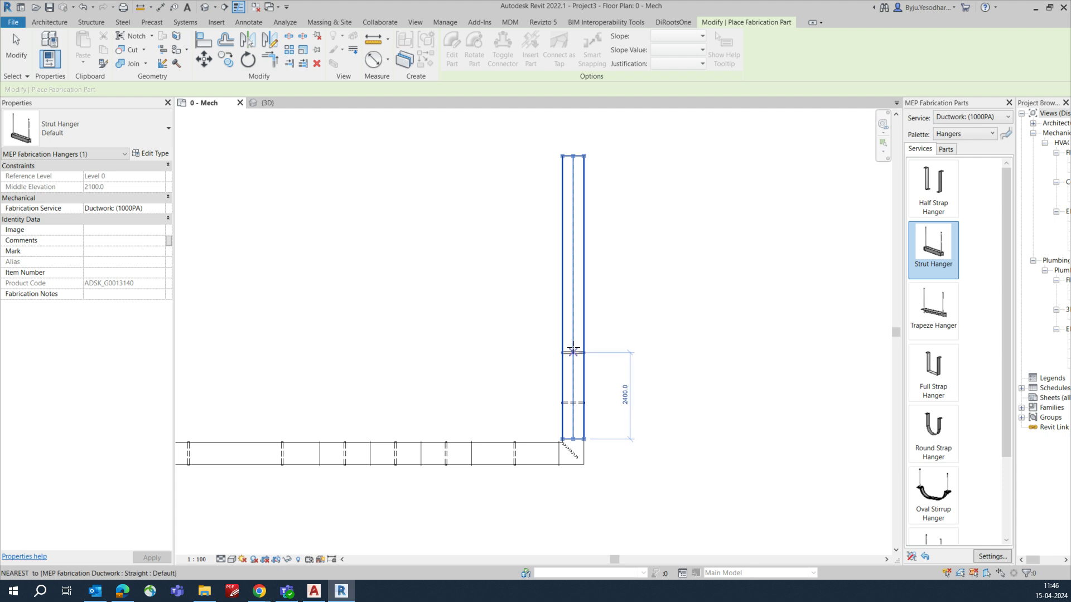
{"action": "left_click", "coordinate": [573, 345]}
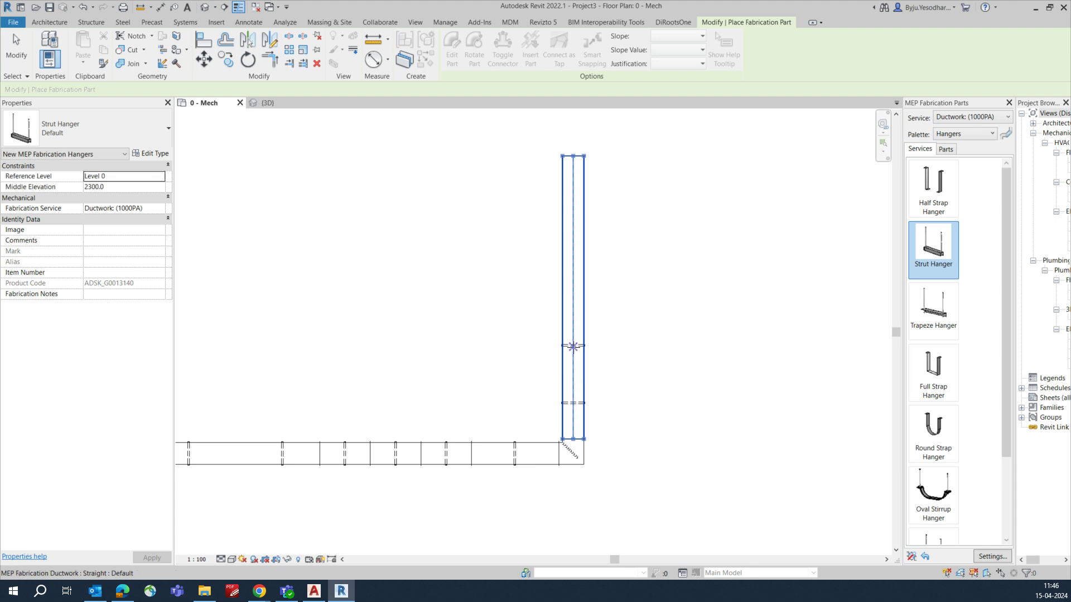
{"action": "left_click", "coordinate": [572, 290]}
{"action": "left_click", "coordinate": [572, 230]}
{"action": "left_click", "coordinate": [573, 187]}
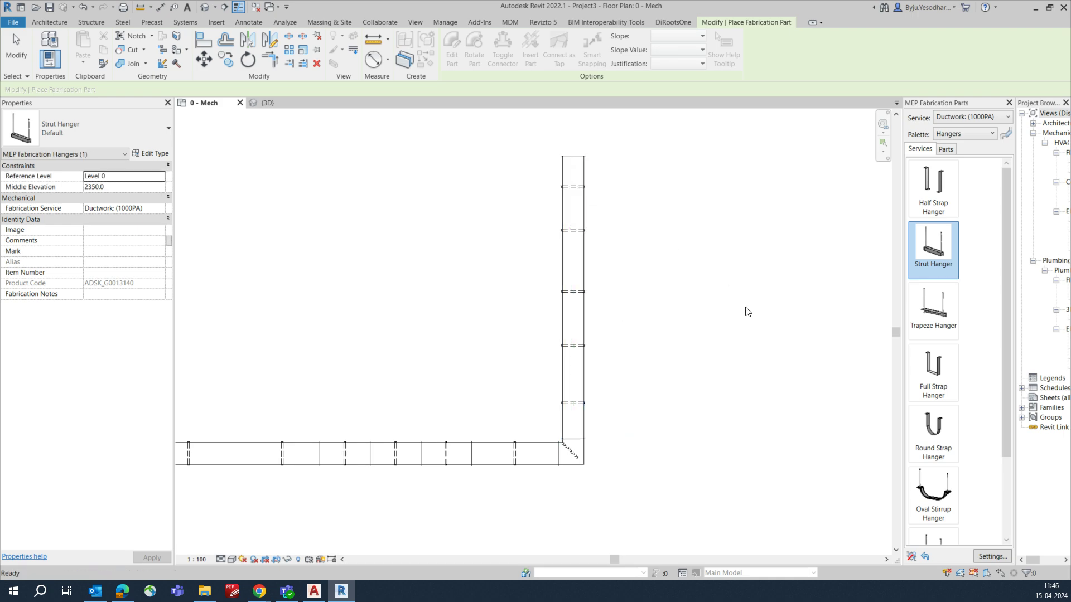
{"action": "scroll", "coordinate": [743, 310], "scroll_direction": "down", "scroll_amount": 2}
{"action": "scroll", "coordinate": [352, 210], "scroll_direction": "up", "scroll_amount": 1}
{"action": "key", "text": "Escape"}
In the 3D view, override the support rod type of the strut hanger nearest the duct's open end with M12 Bearer Rod Kit
{"action": "left_click", "coordinate": [268, 102]}
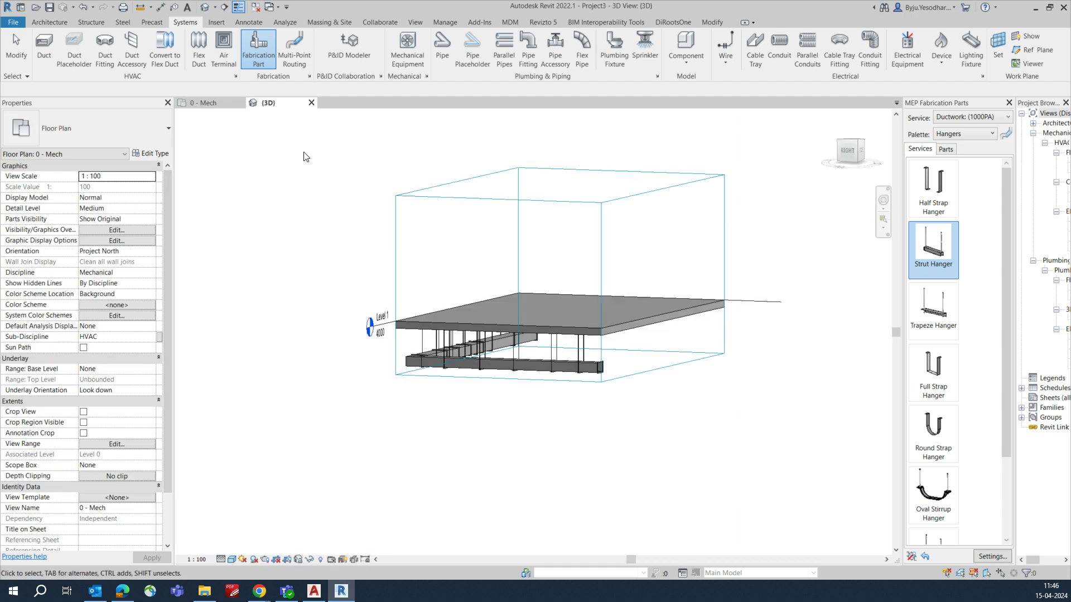
{"action": "scroll", "coordinate": [530, 407], "scroll_direction": "up", "scroll_amount": 3}
{"action": "middle_click_drag", "start_coordinate": [530, 408], "coordinate": [424, 390], "text": "shift"}
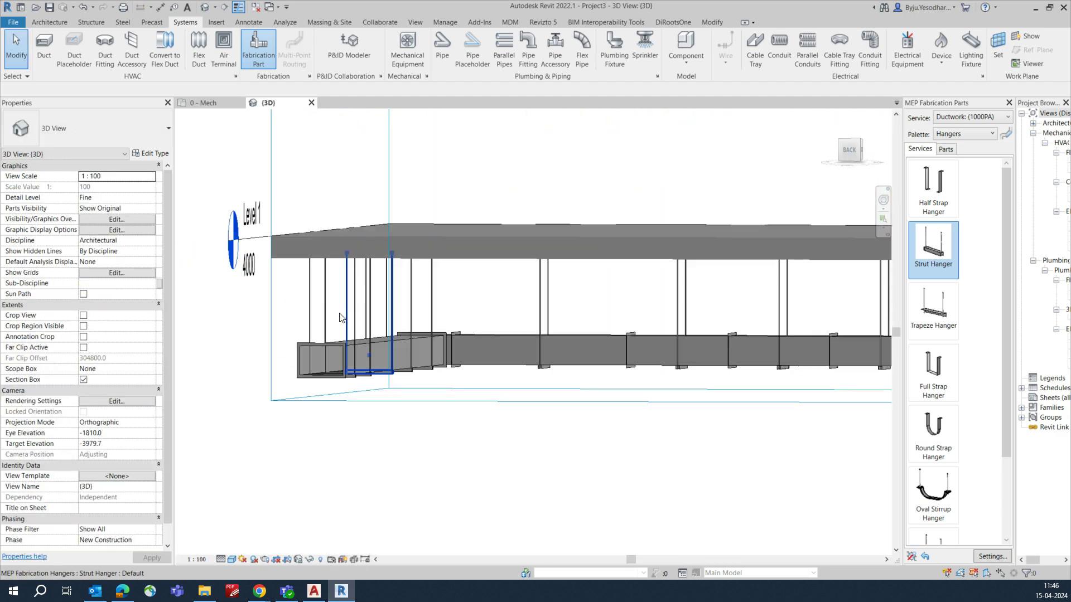
{"action": "scroll", "coordinate": [512, 385], "scroll_direction": "up", "scroll_amount": 3}
{"action": "scroll", "coordinate": [512, 385], "scroll_direction": "down", "scroll_amount": 2}
{"action": "middle_click_drag", "start_coordinate": [512, 384], "coordinate": [402, 353], "text": "shift"}
{"action": "scroll", "coordinate": [402, 353], "scroll_direction": "up", "scroll_amount": 1}
{"action": "scroll", "coordinate": [433, 357], "scroll_direction": "up", "scroll_amount": 1}
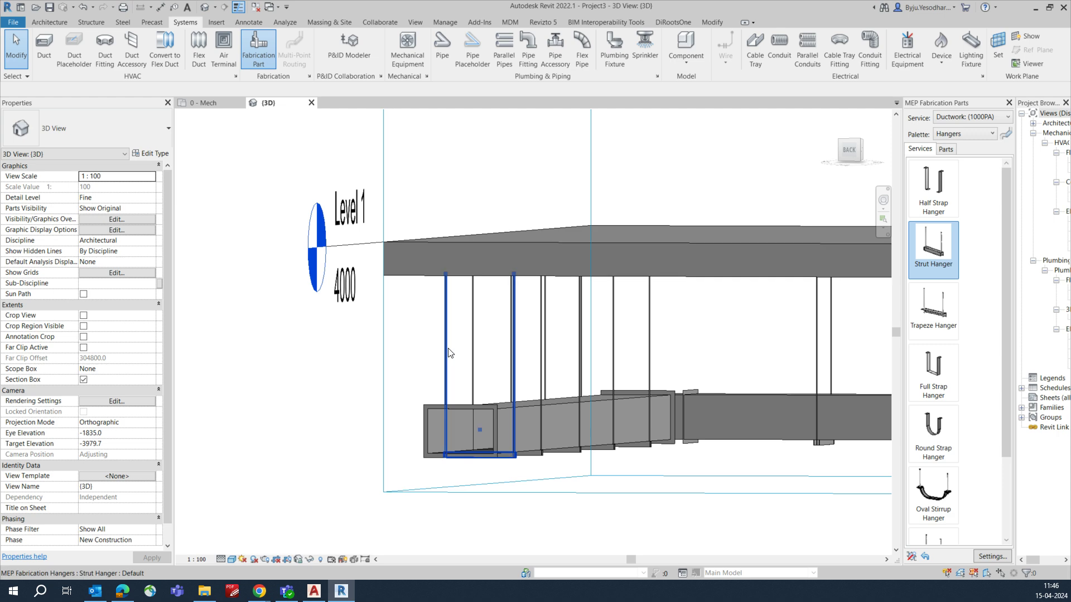
{"action": "left_click", "coordinate": [446, 343]}
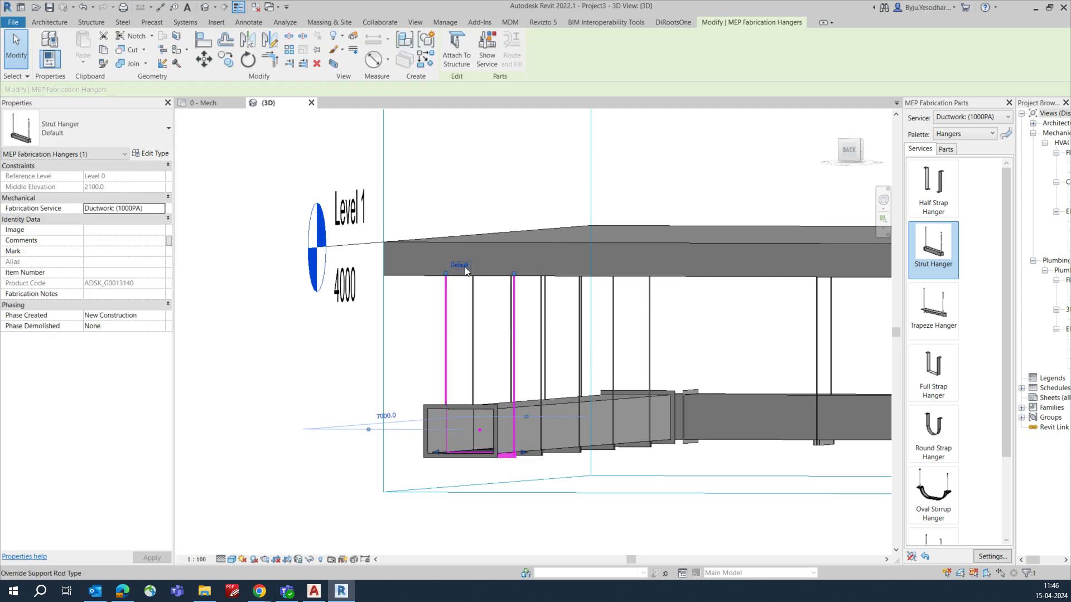
{"action": "left_click", "coordinate": [533, 273]}
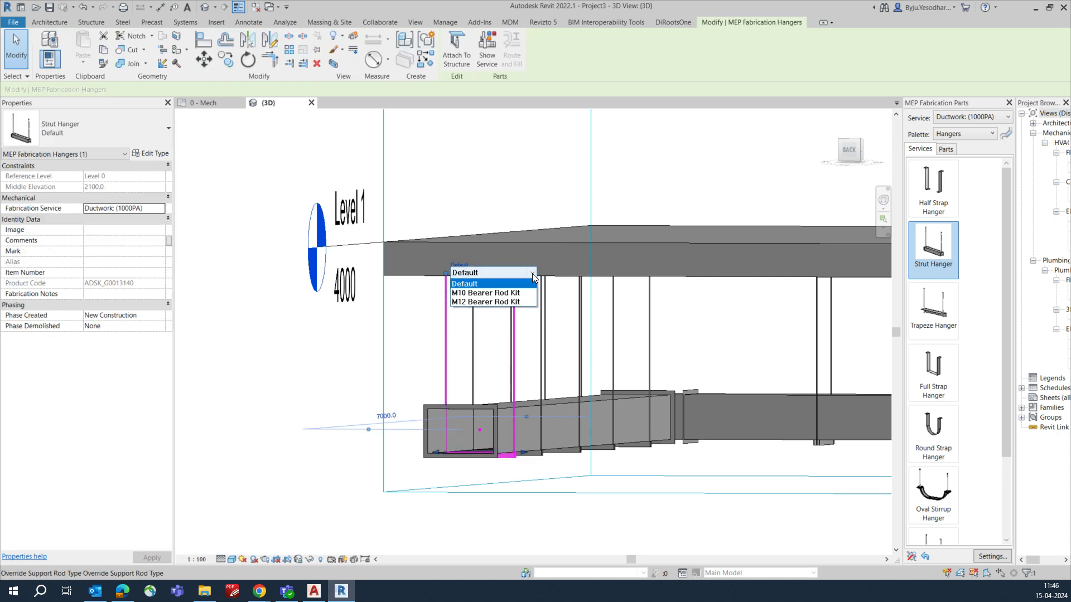
{"action": "left_click", "coordinate": [467, 302]}
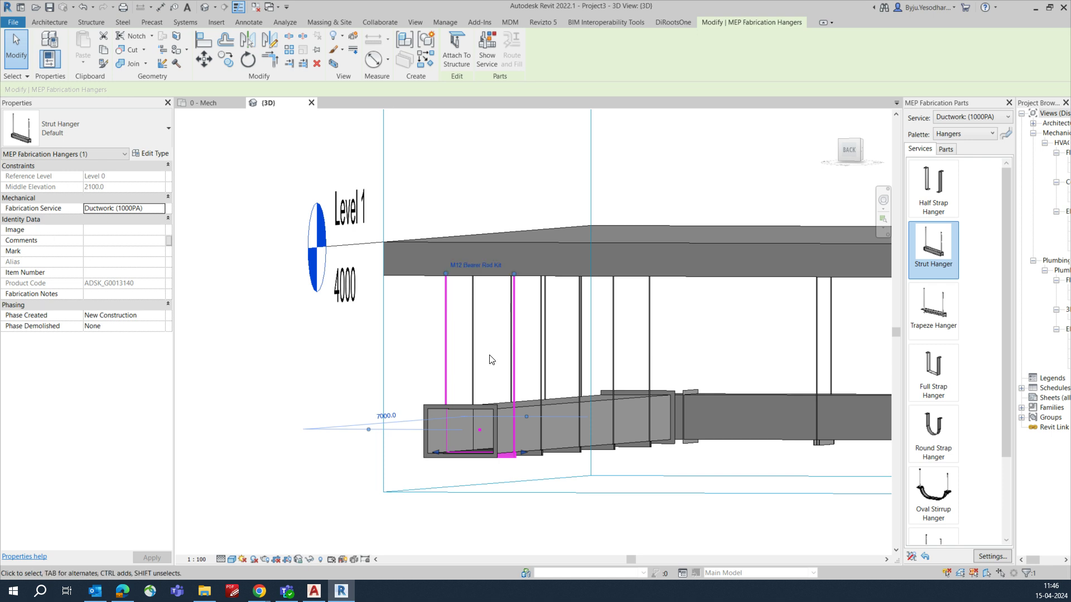
In the 0 - Mech plan, set the main primary width of the long horizontal duct to 750
{"action": "left_click", "coordinate": [221, 105]}
{"action": "left_click", "coordinate": [498, 286]}
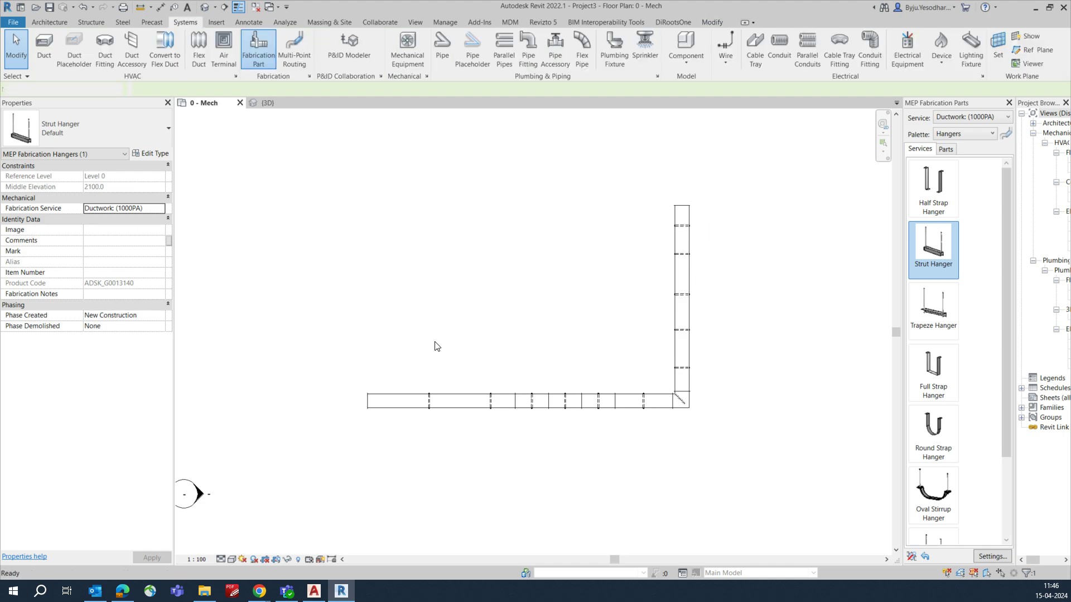
{"action": "left_click", "coordinate": [403, 399]}
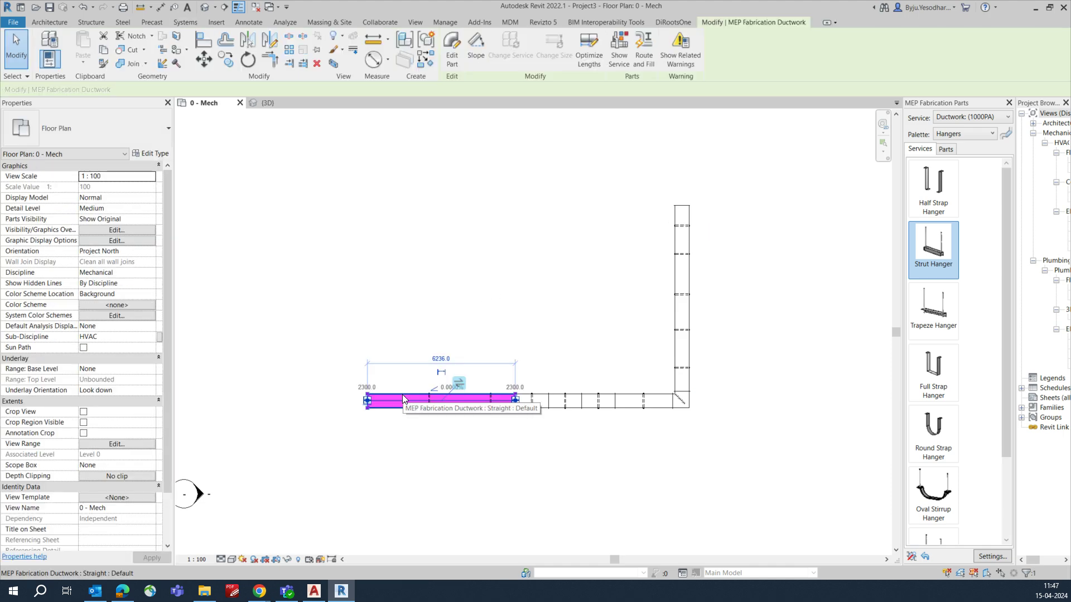
{"action": "left_click", "coordinate": [108, 261]}
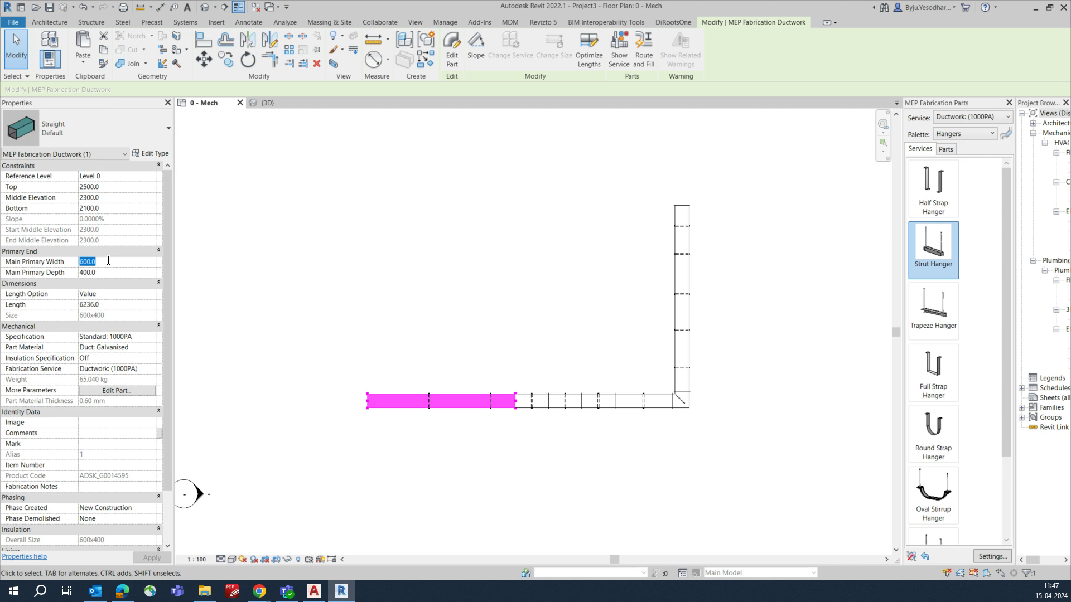
{"action": "type", "text": "750"}
{"action": "key", "text": "Return"}
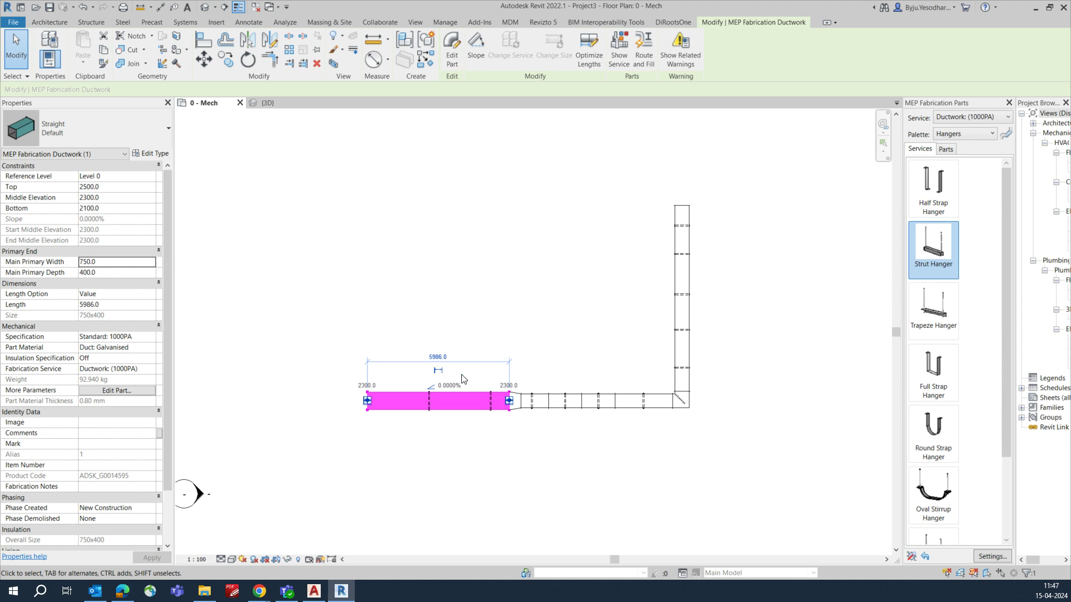
{"action": "scroll", "coordinate": [430, 426], "scroll_direction": "up", "scroll_amount": 2}
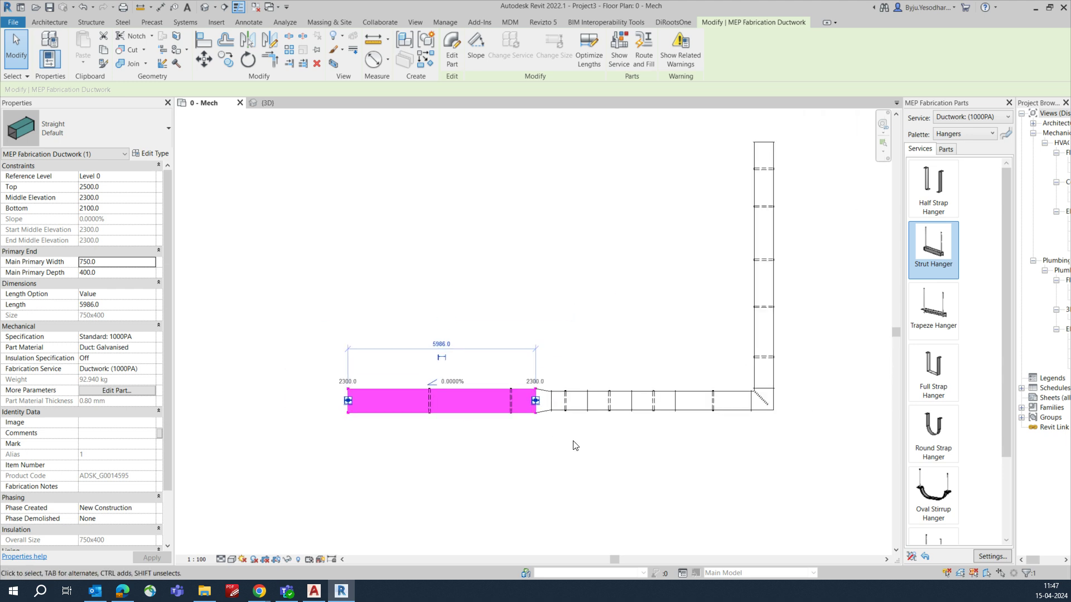
{"action": "left_click", "coordinate": [575, 445]}
{"action": "scroll", "coordinate": [697, 385], "scroll_direction": "down", "scroll_amount": 1}
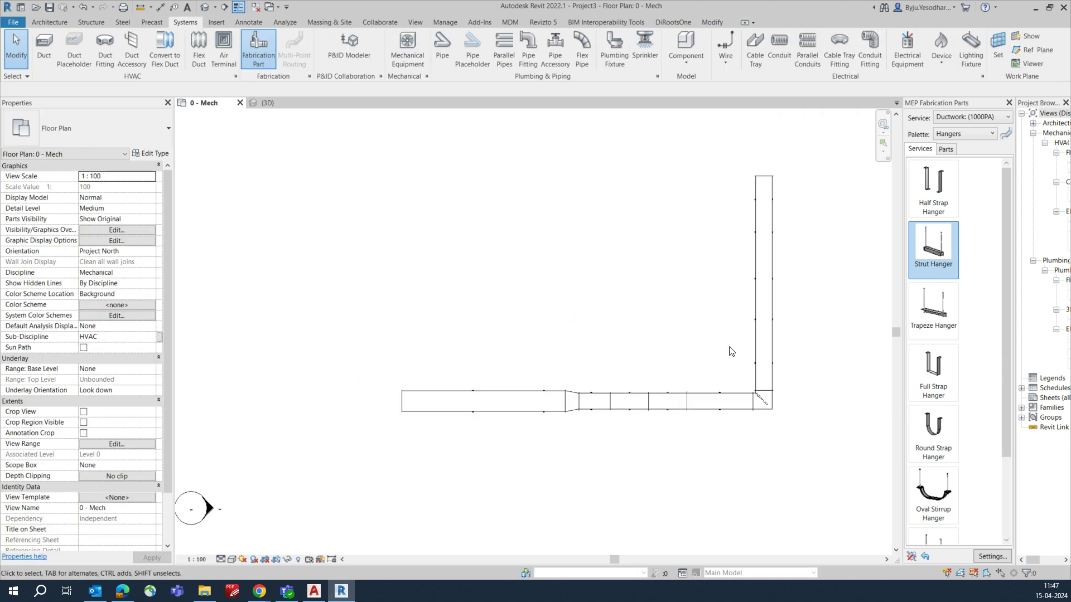
Increase the main primary width of the perpendicular duct beyond the elbow to about double
{"action": "left_click", "coordinate": [775, 304]}
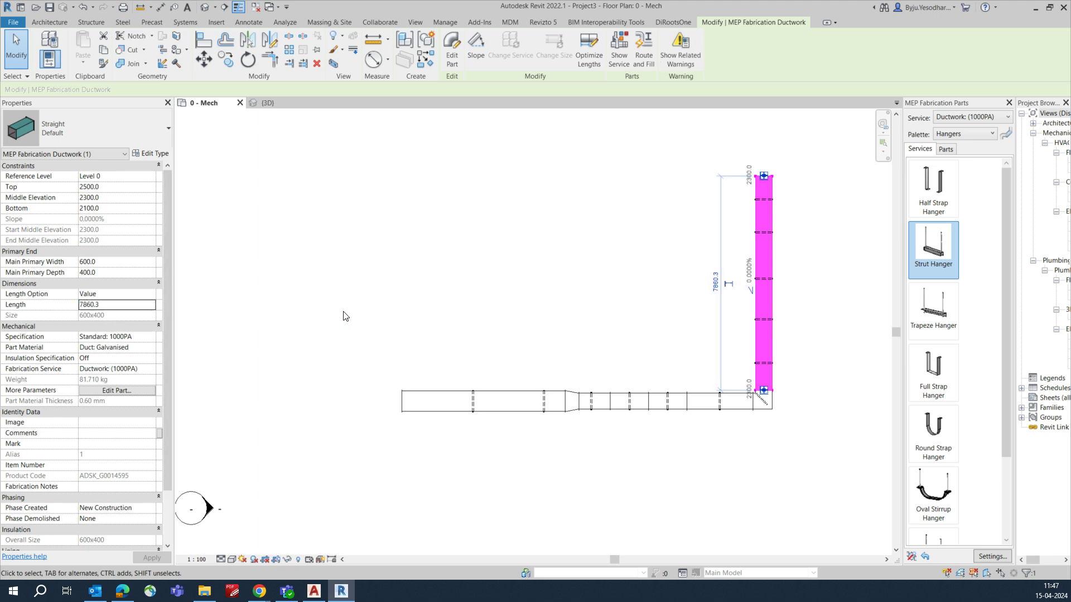
{"action": "left_click", "coordinate": [112, 263]}
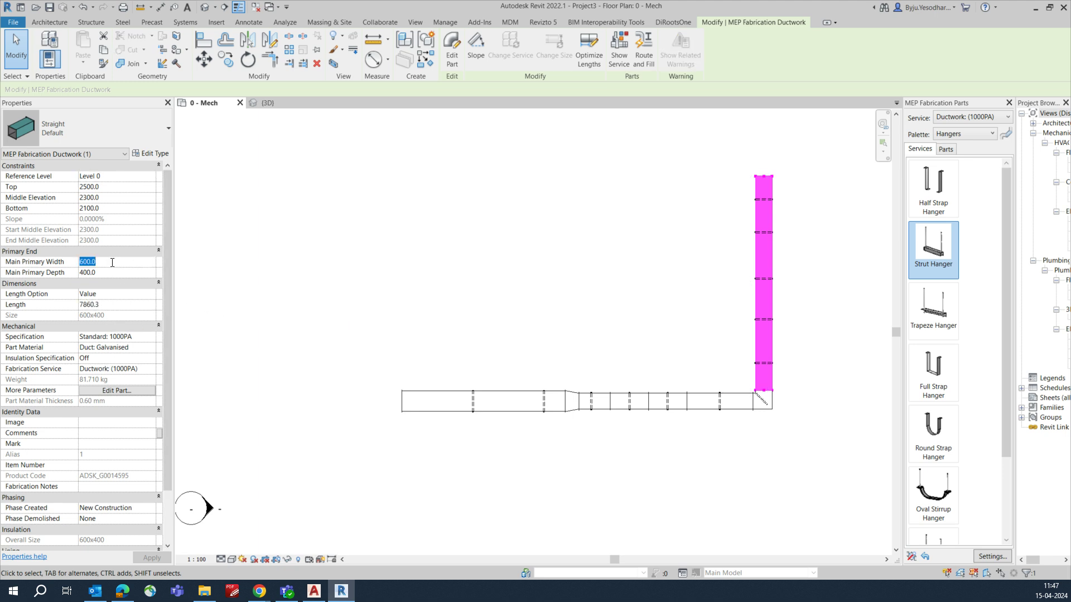
{"action": "left_click", "coordinate": [597, 277]}
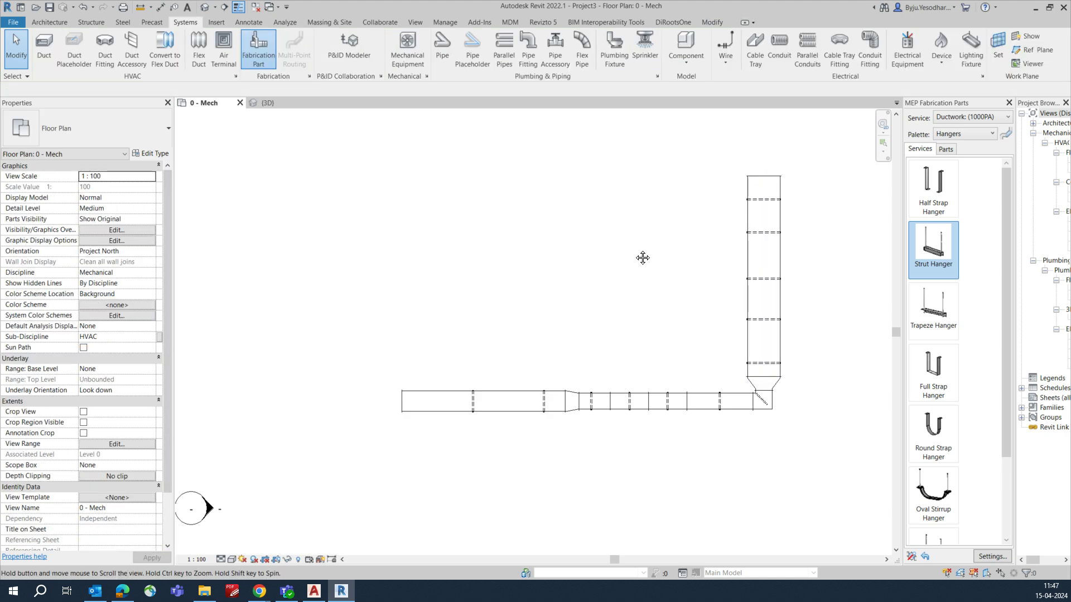
Isolate the whole duct run with its hangers in a 3D section box, examine it, and return to the 0 - Mech plan
{"action": "middle_click_drag", "start_coordinate": [640, 256], "coordinate": [633, 277]}
{"action": "left_click_drag", "start_coordinate": [702, 438], "coordinate": [774, 451]}
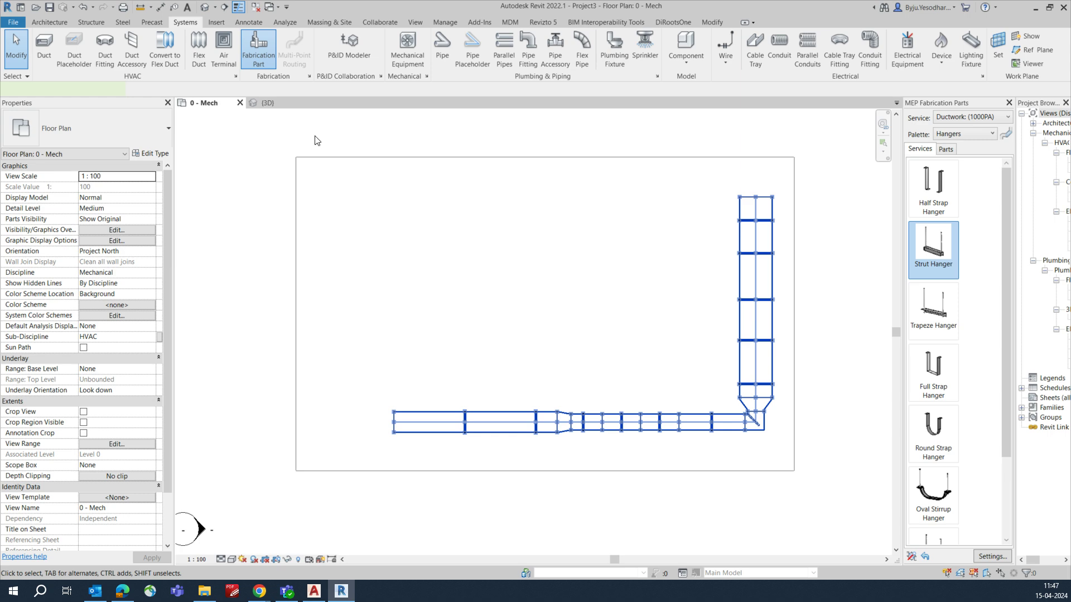
{"action": "left_click", "coordinate": [334, 65]}
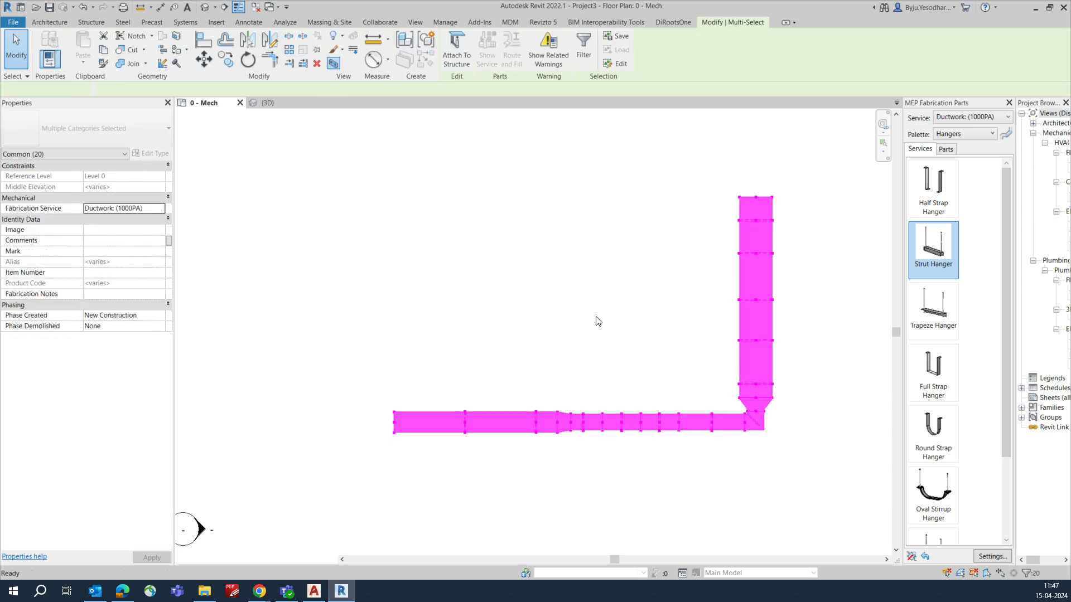
{"action": "middle_click_drag", "start_coordinate": [595, 320], "coordinate": [463, 374], "text": "shift"}
{"action": "left_click", "coordinate": [338, 400]}
{"action": "left_click", "coordinate": [210, 108]}
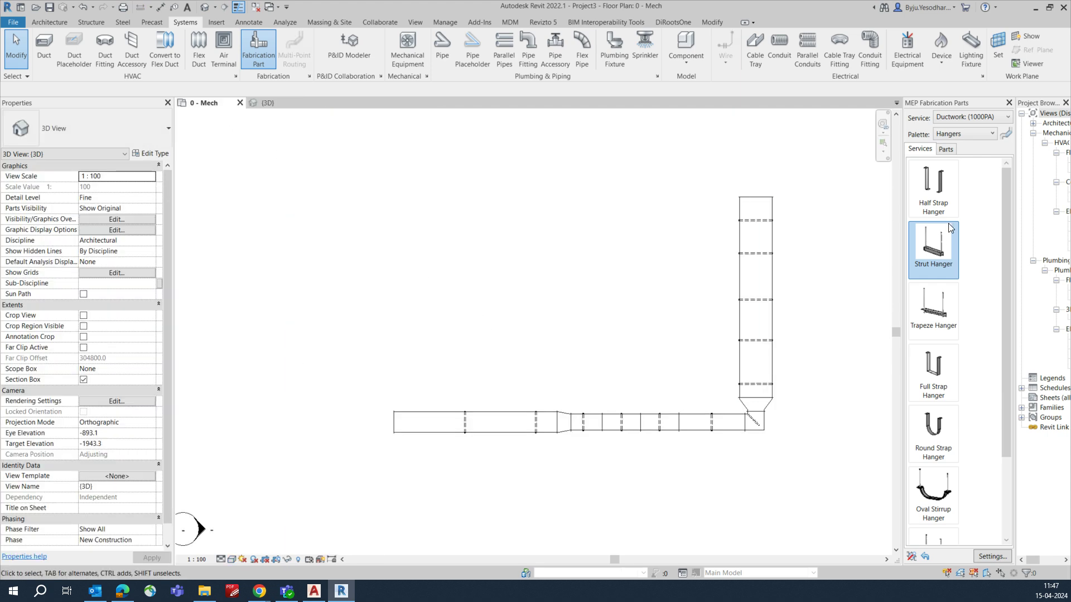
Switch the fabrication service to Piping: Copper Brazed
{"action": "left_click", "coordinate": [986, 117]}
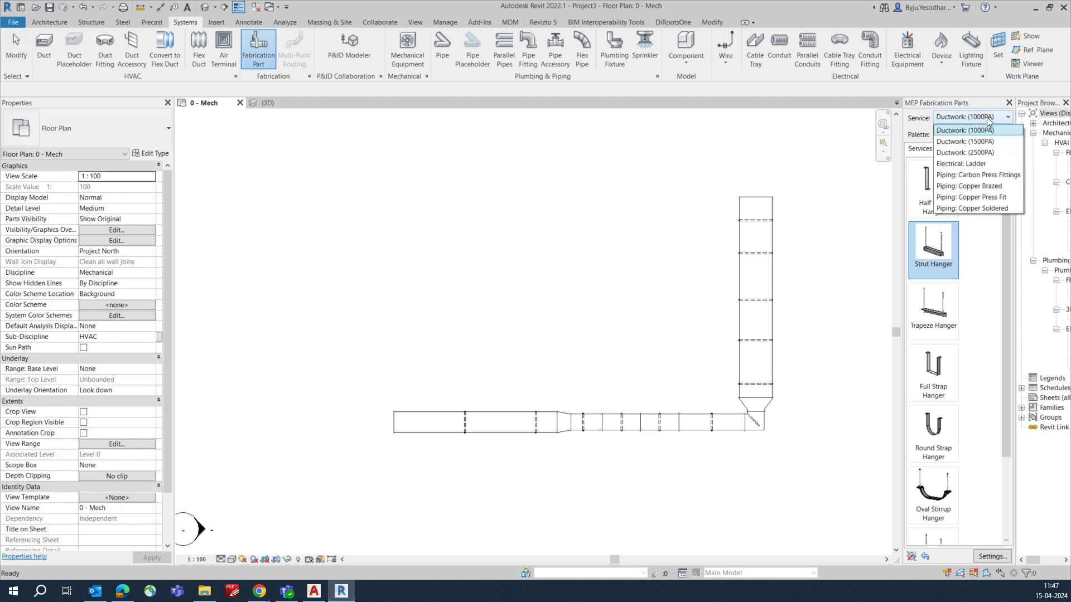
{"action": "left_click", "coordinate": [972, 175]}
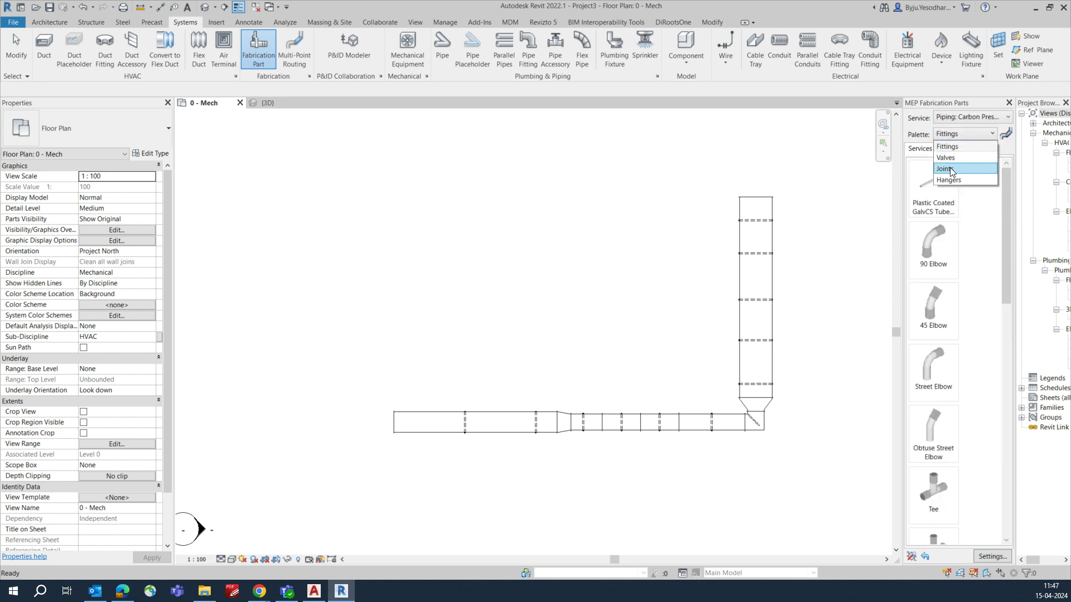
{"action": "left_click", "coordinate": [966, 116]}
{"action": "left_click", "coordinate": [966, 116]}
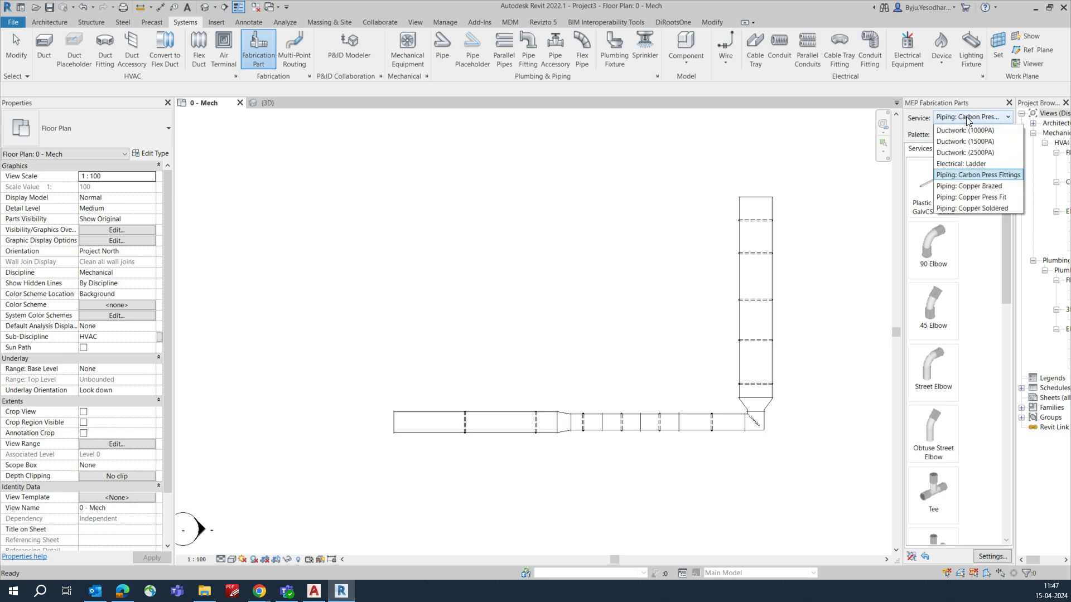
{"action": "left_click", "coordinate": [956, 183]}
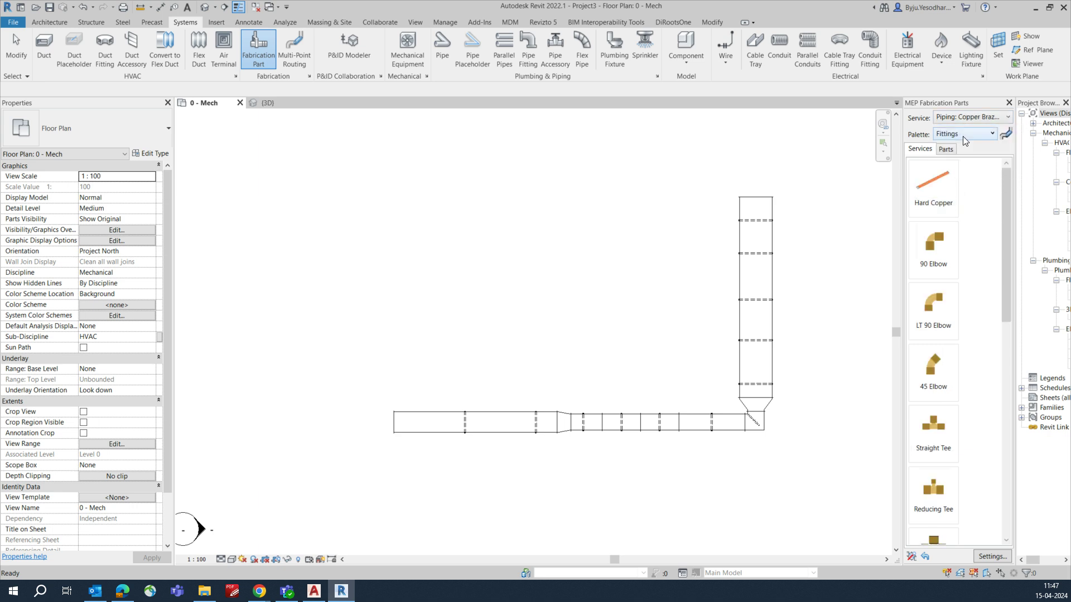
Place three 6000 long Hard Copper pipes above the horizontal duct run: two end to end horizontally and one vertical near their far end
{"action": "left_click", "coordinate": [936, 188]}
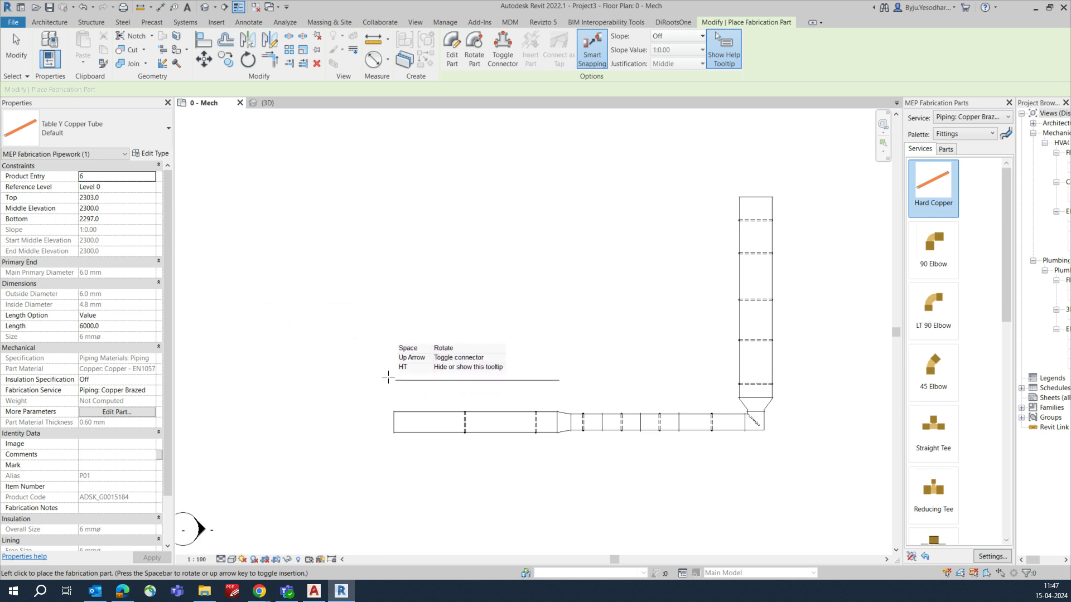
{"action": "left_click", "coordinate": [356, 287]}
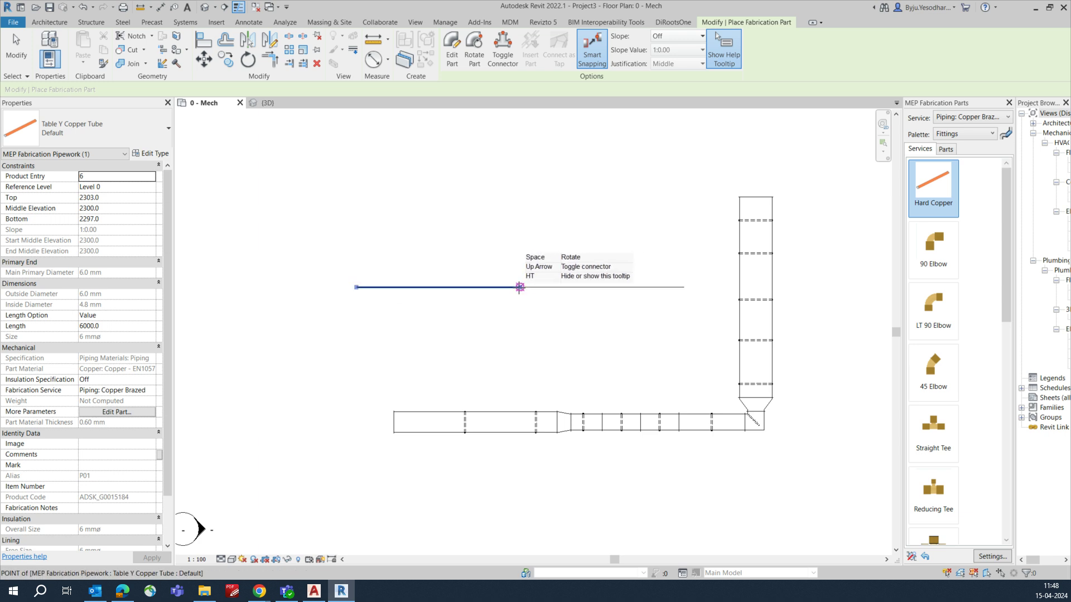
{"action": "left_click", "coordinate": [529, 287]}
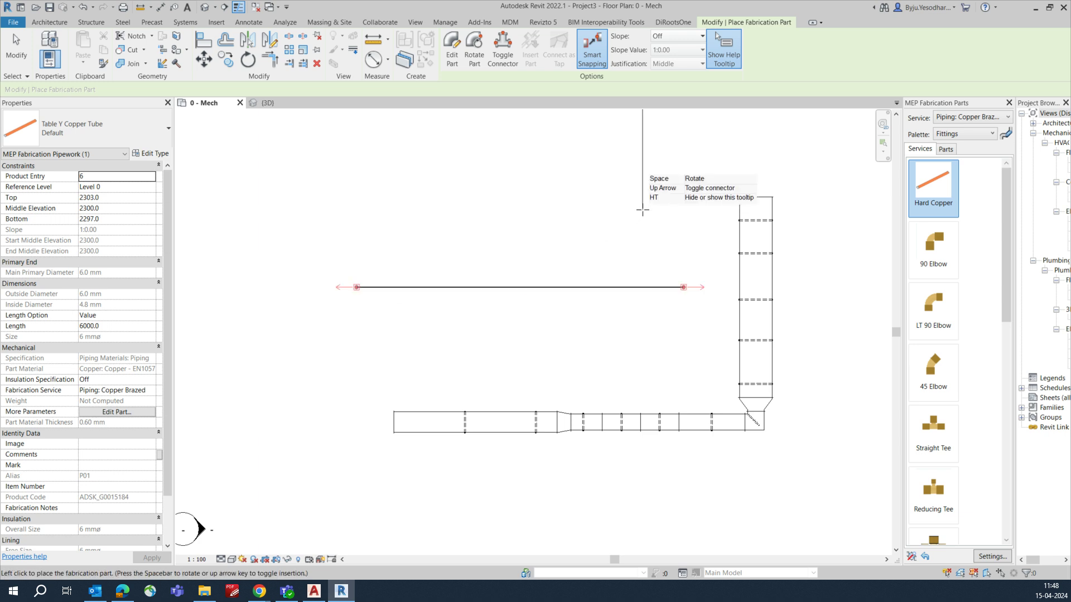
{"action": "left_click", "coordinate": [686, 264]}
{"action": "key", "text": "Escape"}
Trim the horizontal and vertical copper pipes to meet at a corner
{"action": "key", "text": "t"}
{"action": "key", "text": "r"}
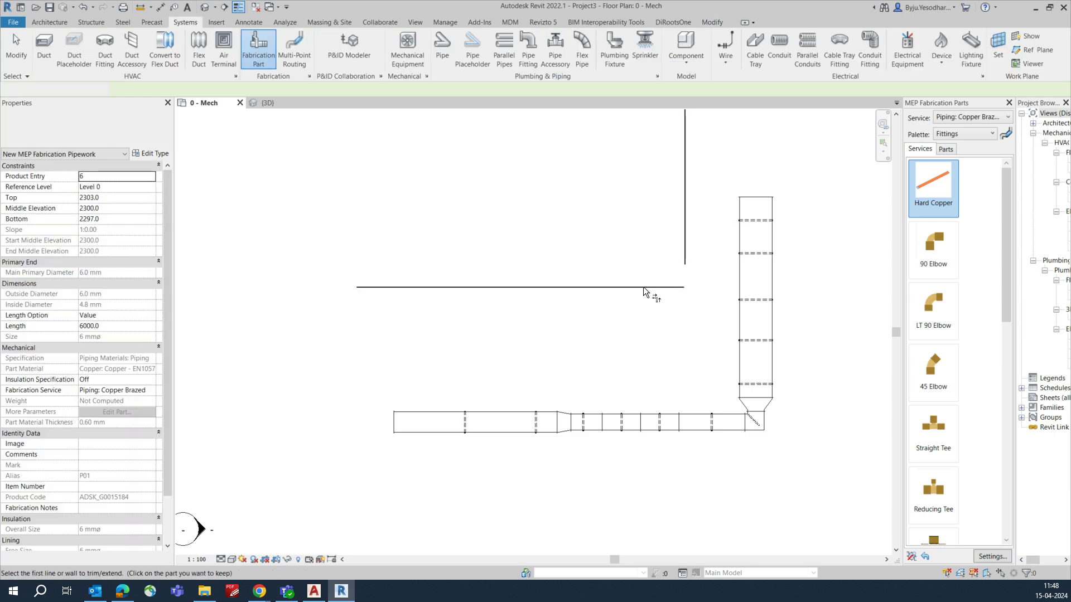
{"action": "left_click", "coordinate": [644, 288]}
{"action": "left_click", "coordinate": [686, 252]}
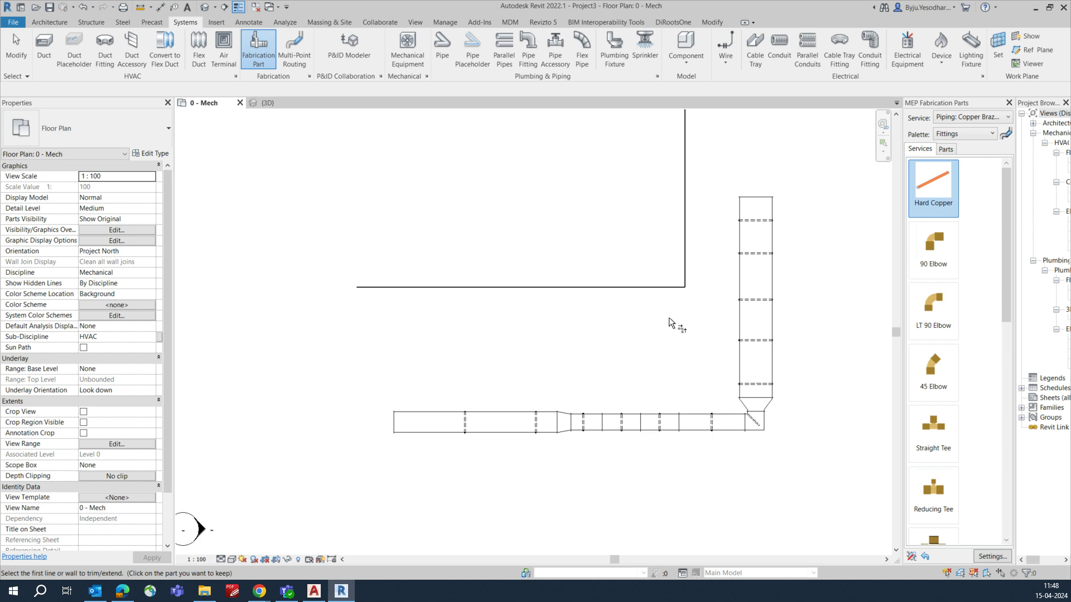
{"action": "key", "text": "Escape"}
Isolate the L-shaped copper pipe run in a 3D section box and inspect the joint between its straight lengths
{"action": "scroll", "coordinate": [424, 296], "scroll_direction": "up", "scroll_amount": 1}
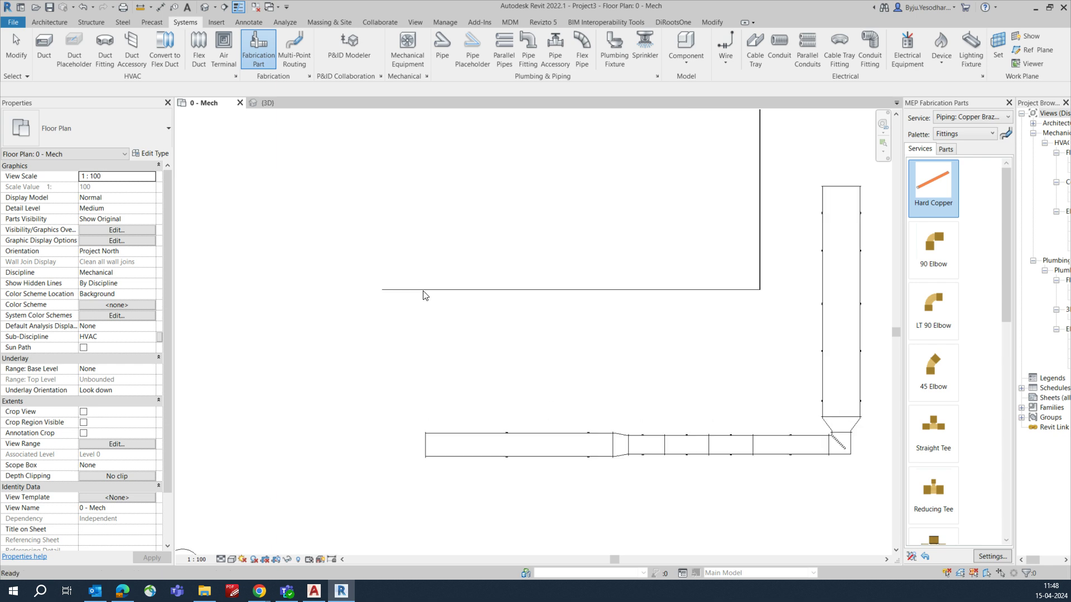
{"action": "scroll", "coordinate": [421, 298], "scroll_direction": "down", "scroll_amount": 3}
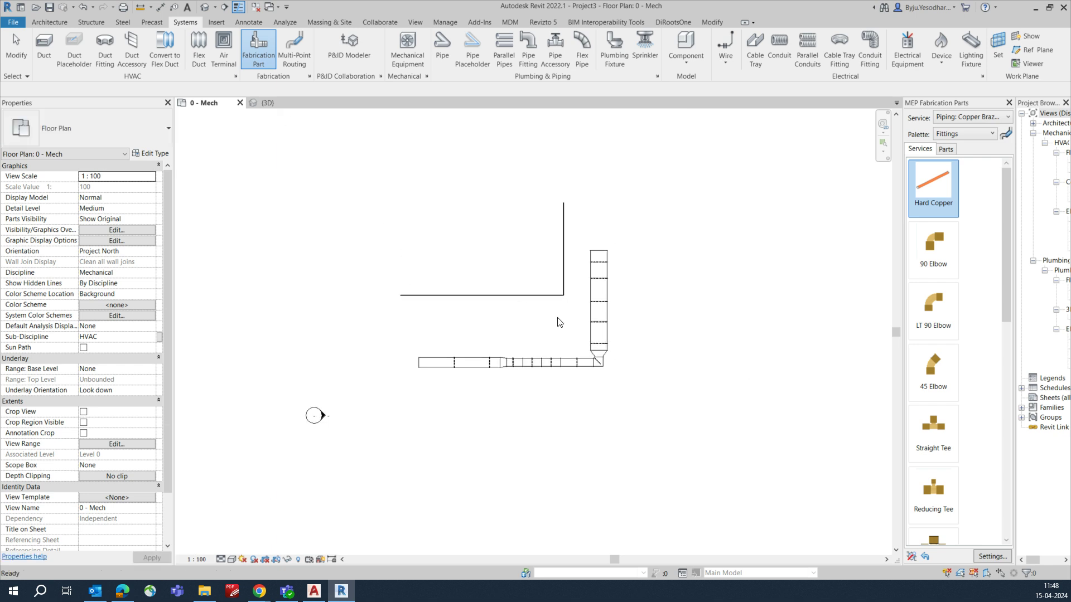
{"action": "left_click_drag", "start_coordinate": [380, 171], "coordinate": [572, 309]}
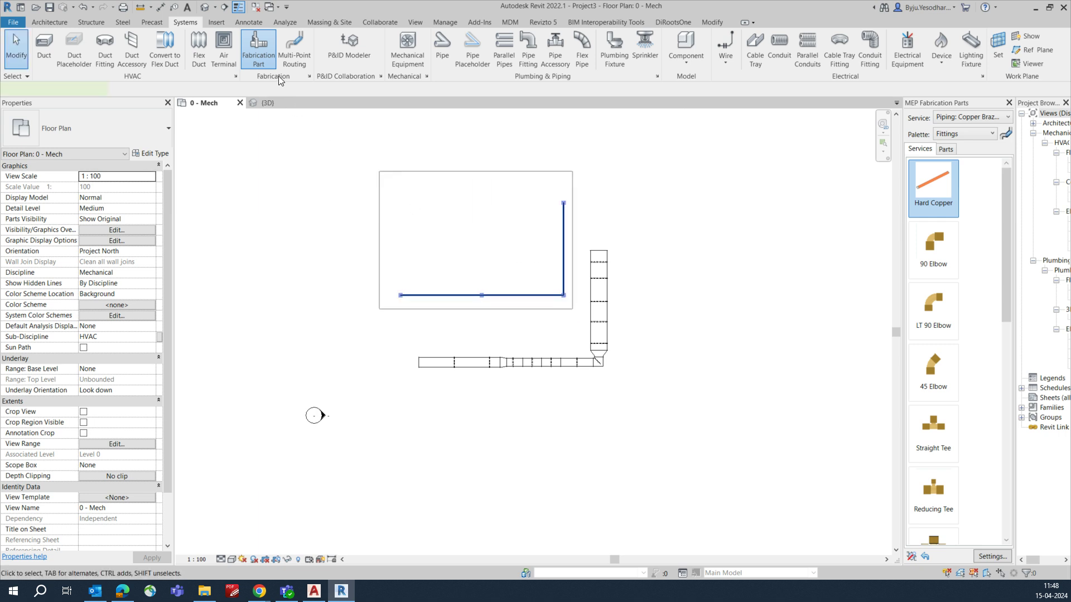
{"action": "left_click", "coordinate": [294, 47]}
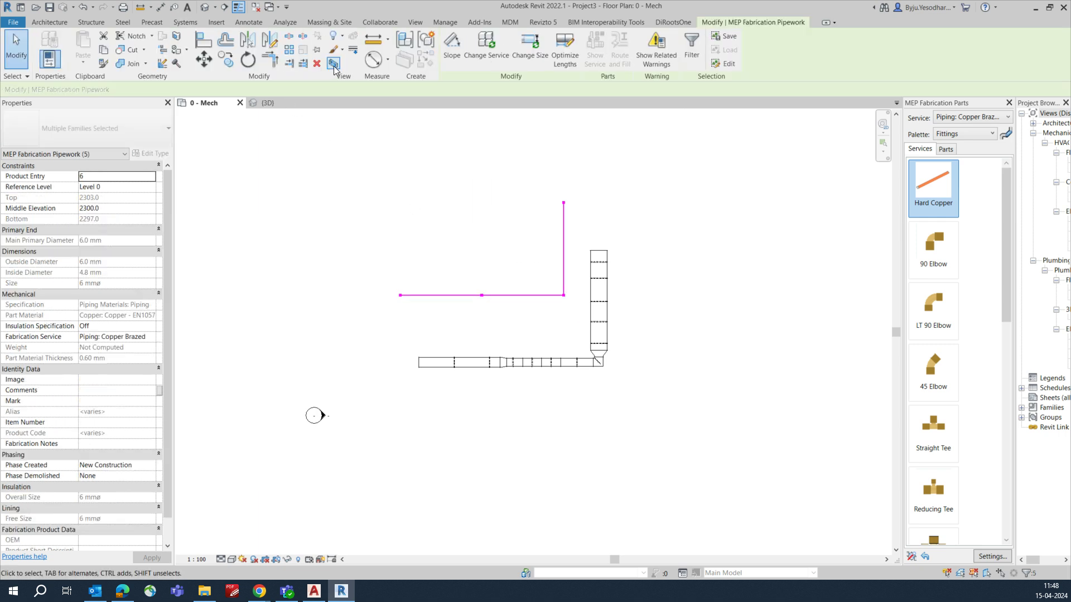
{"action": "key", "text": "ctrl+Tab"}
{"action": "middle_click_drag", "start_coordinate": [627, 311], "coordinate": [576, 339], "text": "shift"}
{"action": "scroll", "coordinate": [688, 309], "scroll_direction": "up", "scroll_amount": 5}
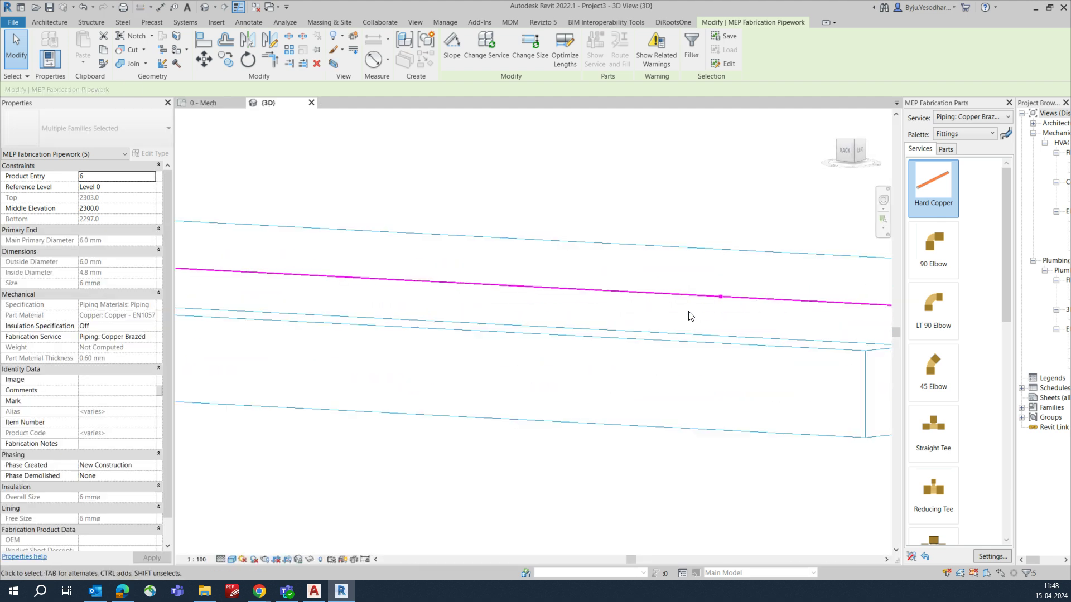
{"action": "scroll", "coordinate": [739, 322], "scroll_direction": "up", "scroll_amount": 3}
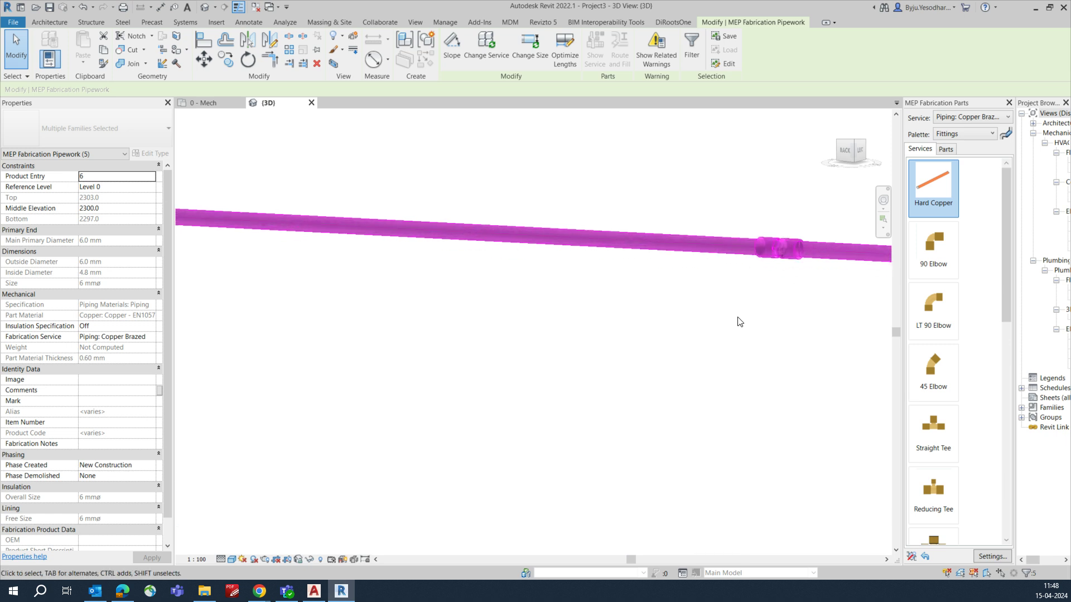
{"action": "scroll", "coordinate": [572, 351], "scroll_direction": "down", "scroll_amount": 5}
{"action": "middle_click_drag", "start_coordinate": [608, 371], "coordinate": [621, 397], "text": "shift"}
{"action": "key", "text": "Escape"}
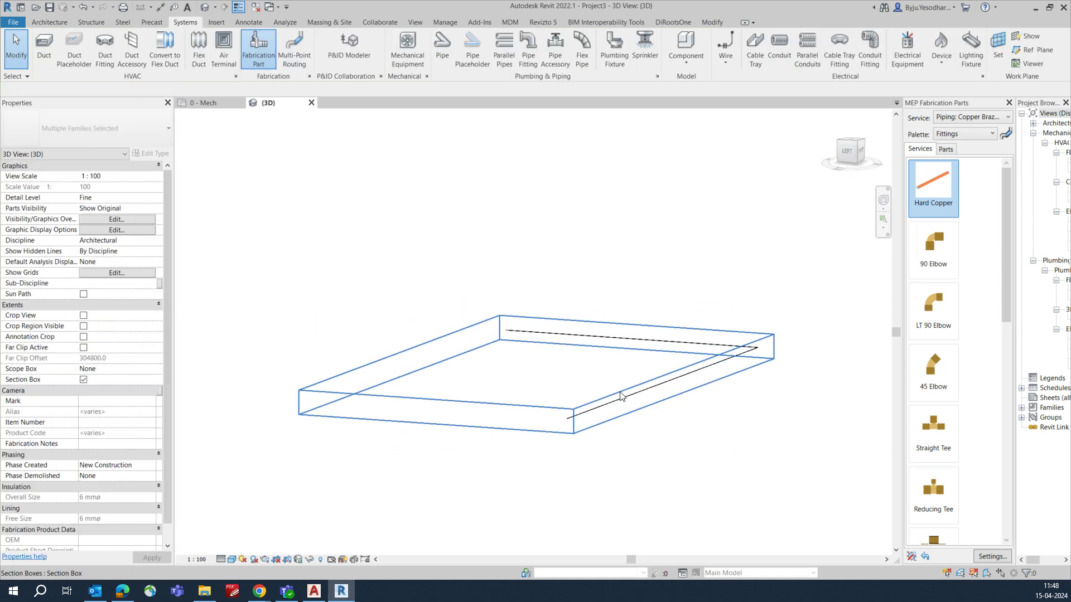
Raise the top of the 3D section box above the slab and check the copper pipe beneath it
{"action": "left_click", "coordinate": [620, 397]}
{"action": "left_click_drag", "start_coordinate": [537, 362], "coordinate": [527, 288]}
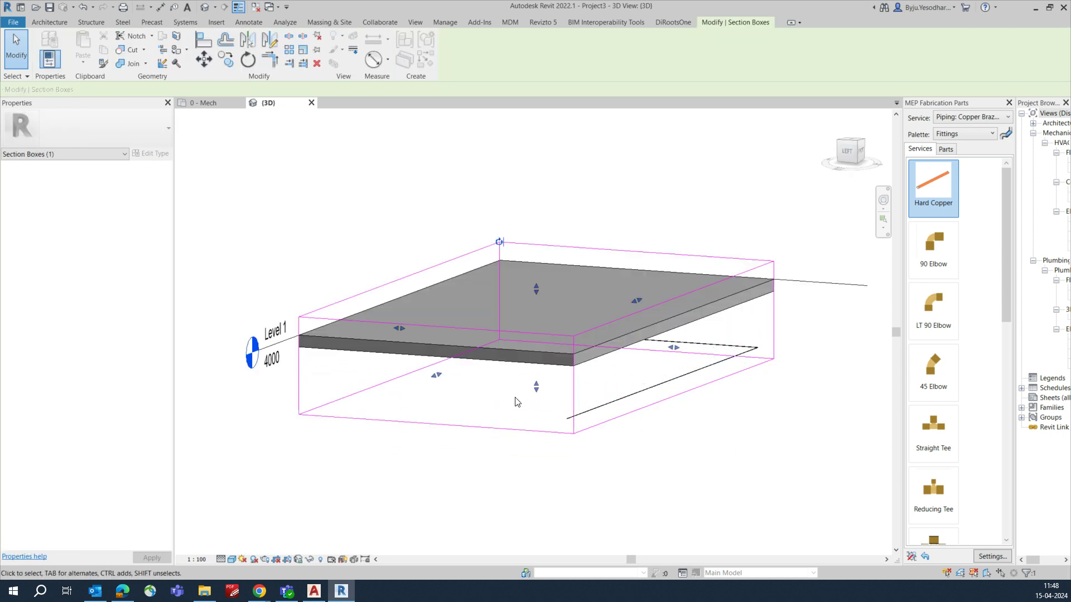
{"action": "middle_click_drag", "start_coordinate": [538, 387], "coordinate": [550, 378], "text": "shift"}
{"action": "scroll", "coordinate": [477, 376], "scroll_direction": "up", "scroll_amount": 3}
{"action": "scroll", "coordinate": [474, 371], "scroll_direction": "up", "scroll_amount": 4}
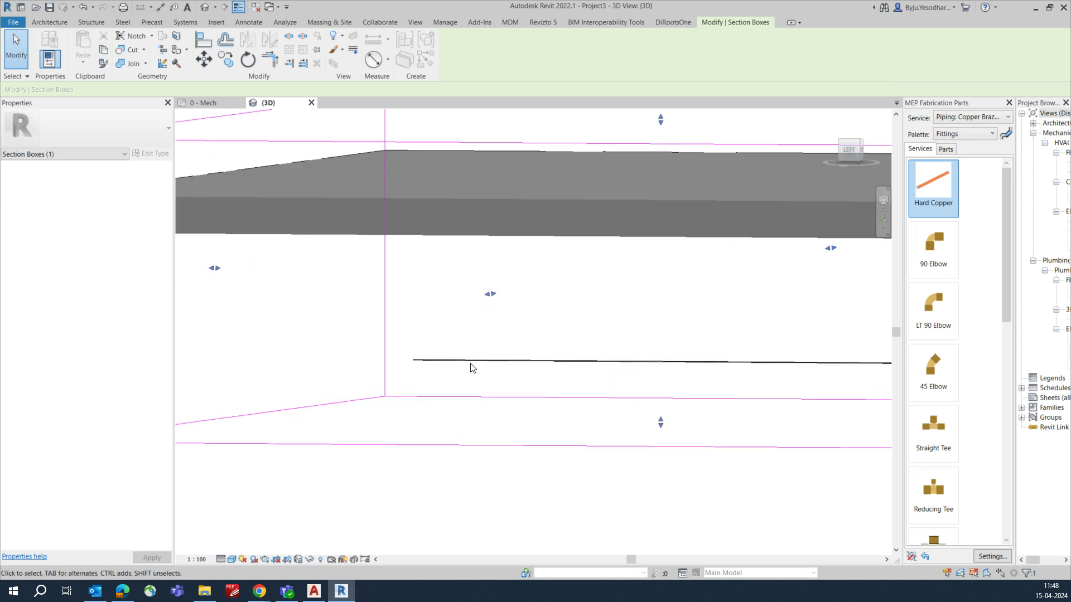
{"action": "left_click", "coordinate": [471, 361]}
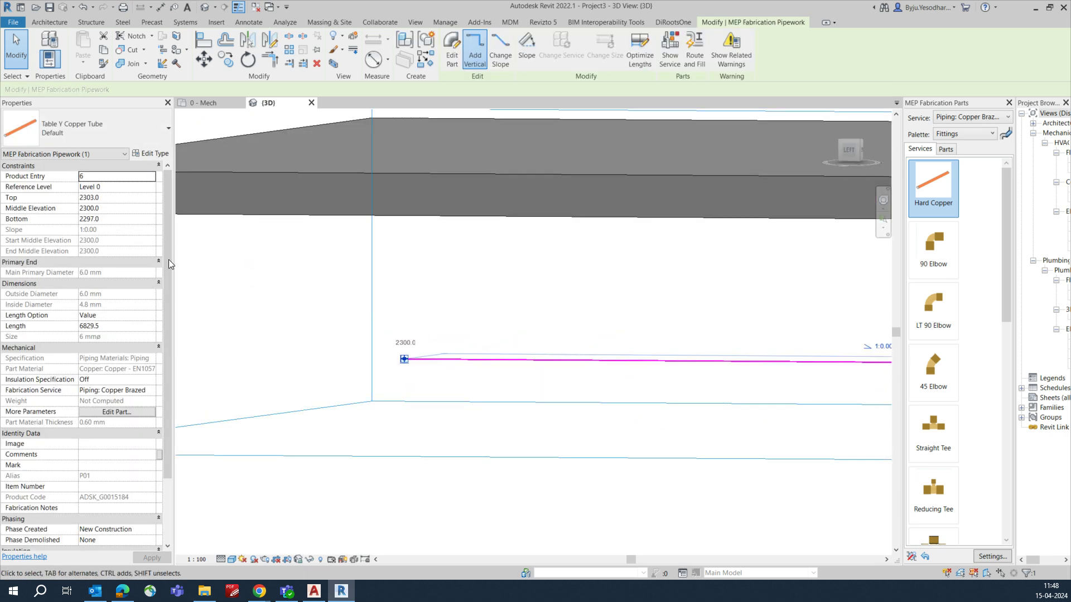
{"action": "left_click", "coordinate": [294, 313]}
Place a Clevis Hanger Blk from the copper brazed hangers on the horizontal copper pipe near its free end in the 0 - Mech plan
{"action": "left_click", "coordinate": [207, 104]}
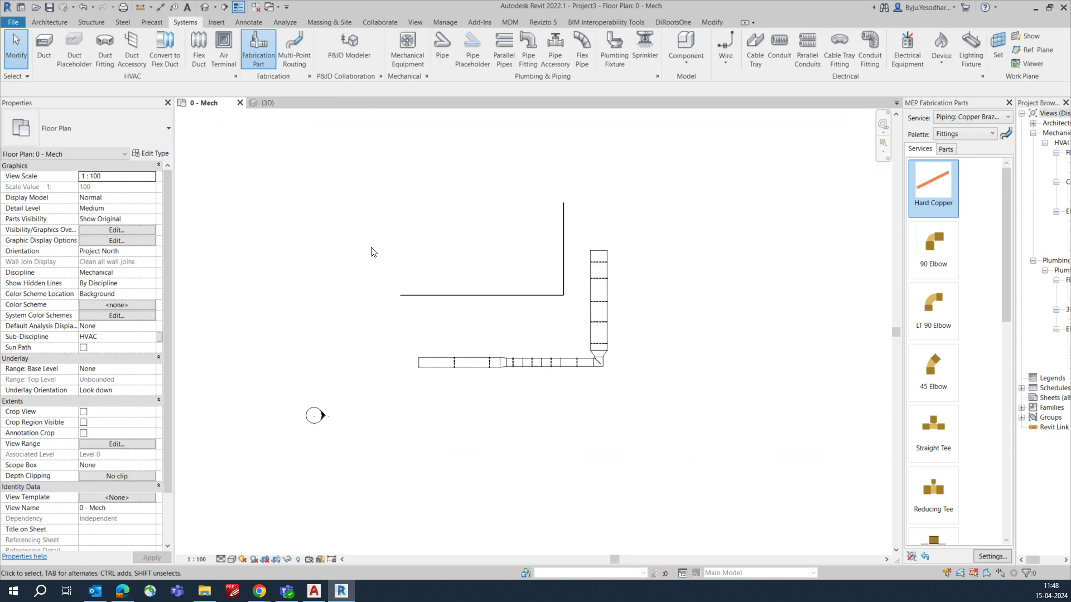
{"action": "left_click", "coordinate": [977, 135]}
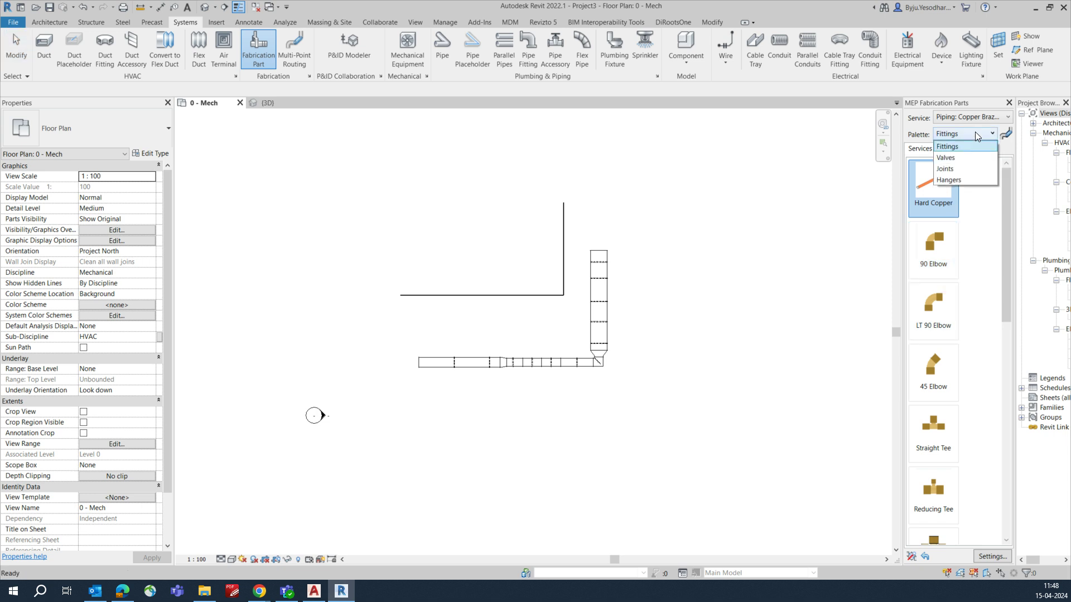
{"action": "left_click", "coordinate": [956, 157]}
{"action": "left_click", "coordinate": [929, 261]}
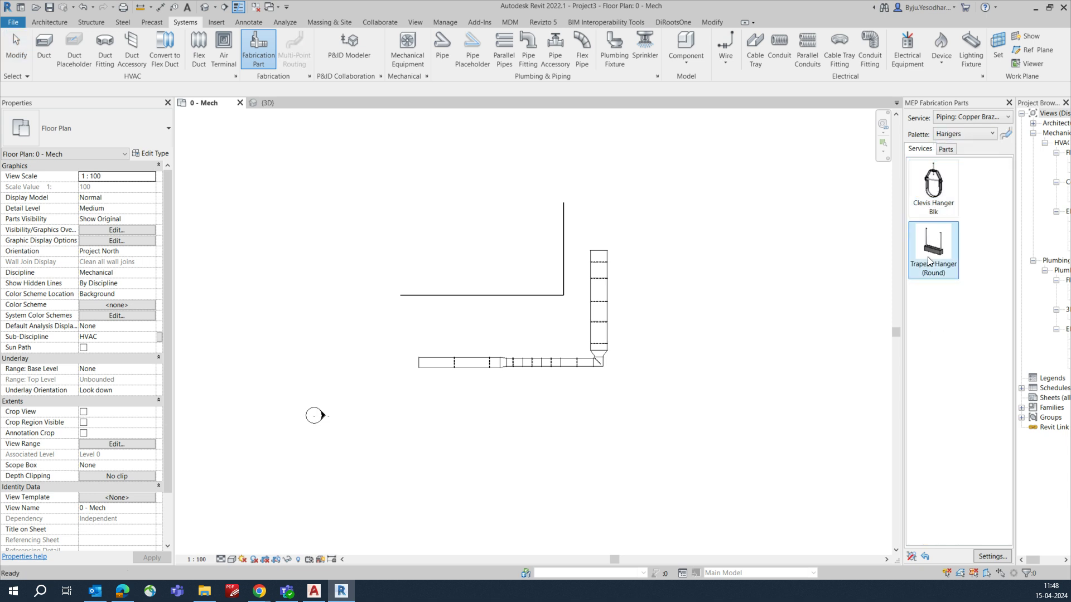
{"action": "left_click", "coordinate": [935, 189]}
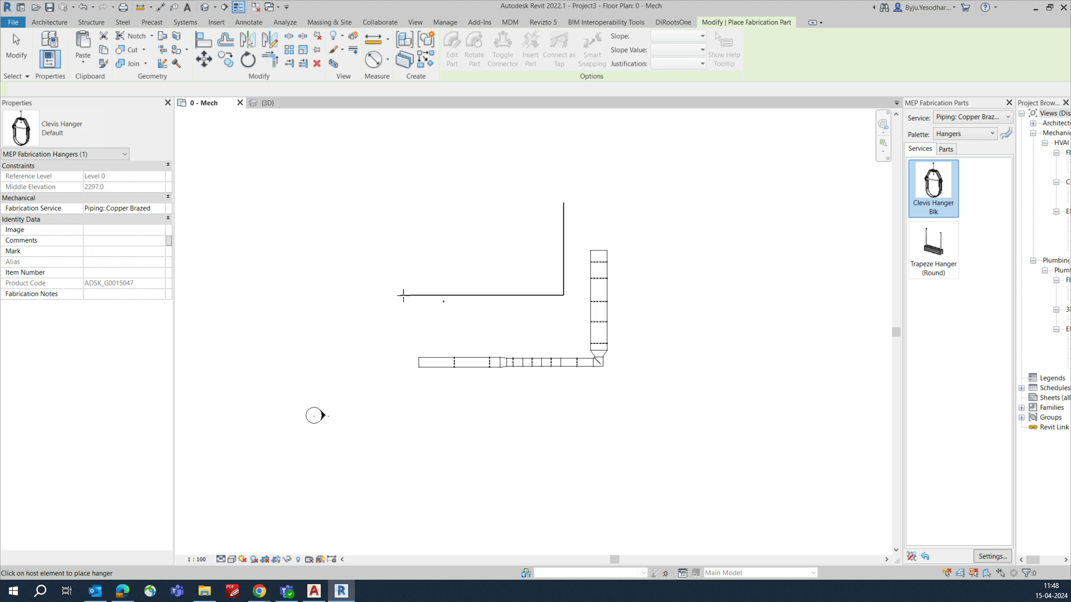
{"action": "scroll", "coordinate": [402, 295], "scroll_direction": "up", "scroll_amount": 5}
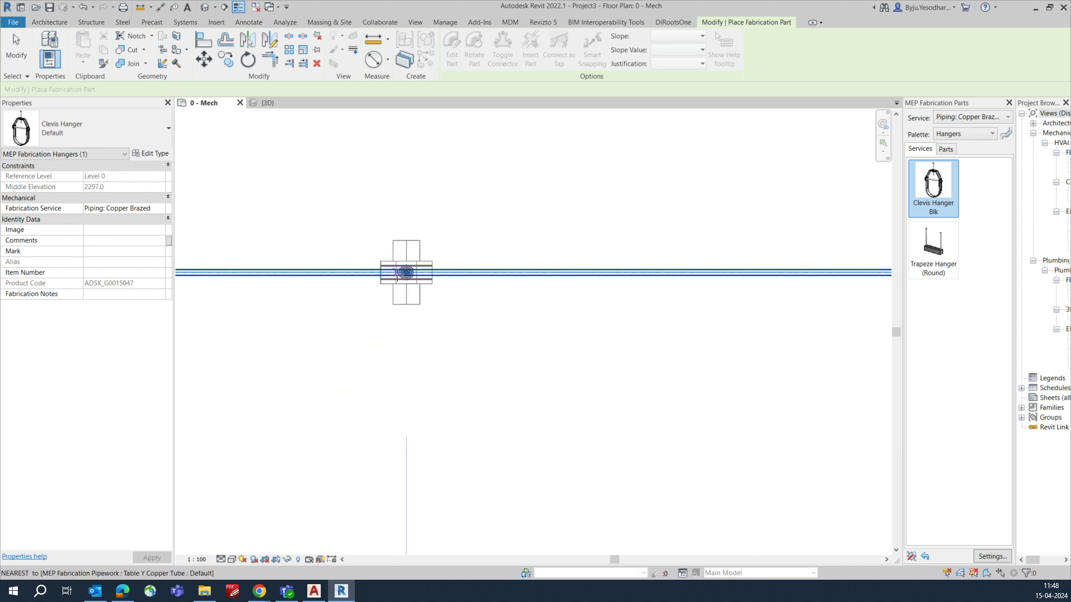
{"action": "left_click", "coordinate": [397, 274]}
{"action": "key", "text": "Escape"}
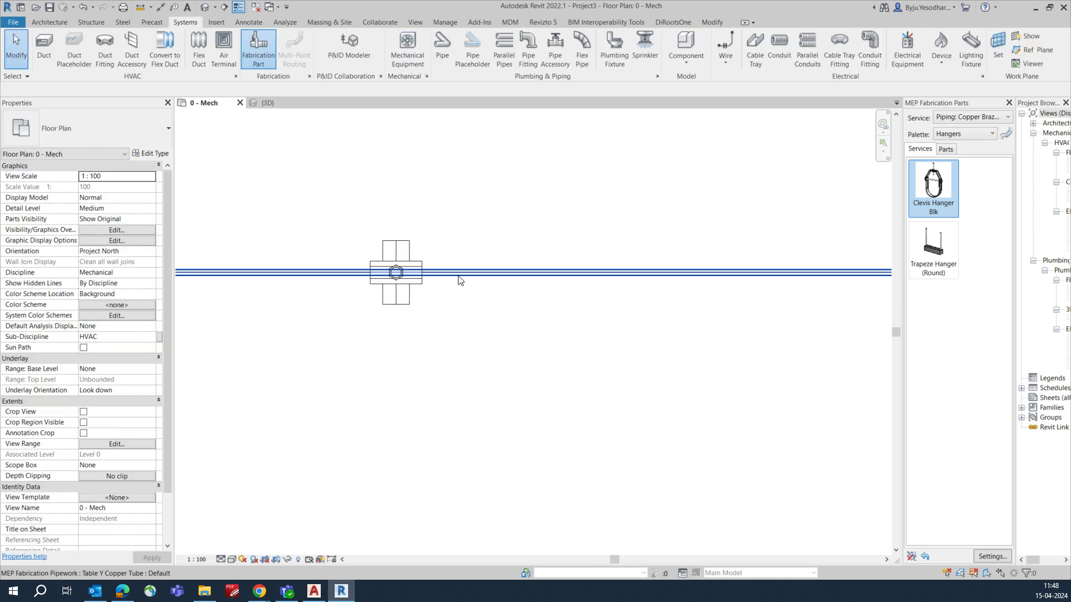
Examine the properties of the horizontal copper pipe that carries the clevis hanger
{"action": "left_click", "coordinate": [457, 274]}
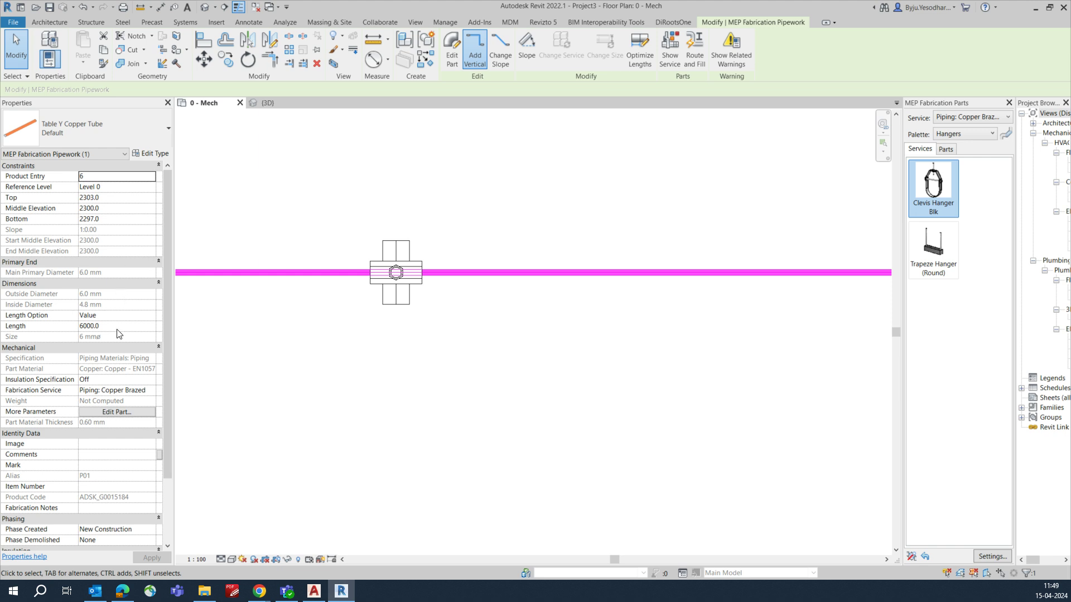
{"action": "scroll", "coordinate": [127, 350], "scroll_direction": "down", "scroll_amount": 3}
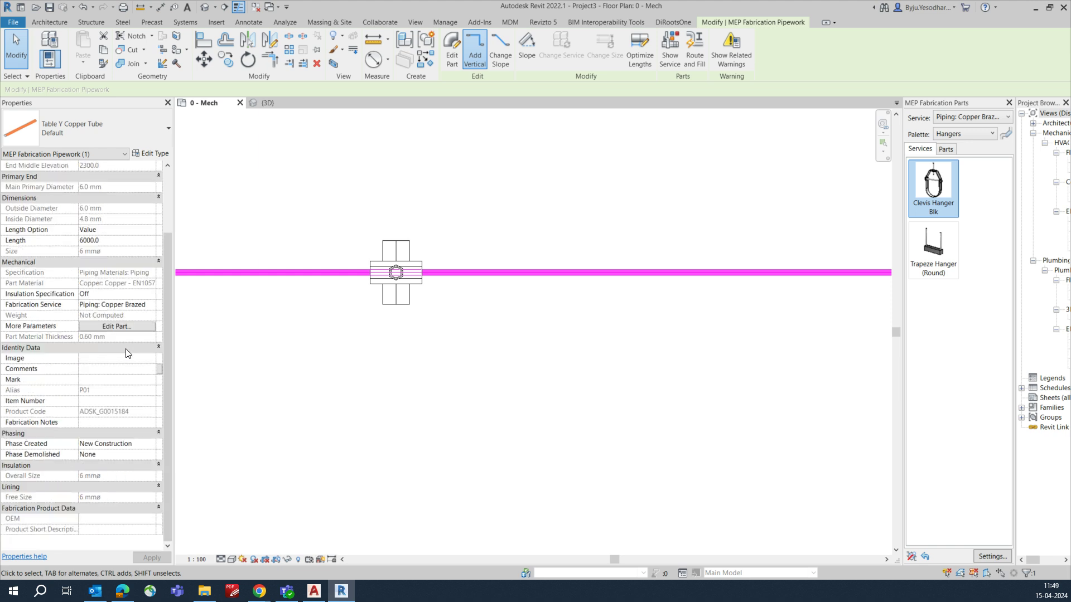
{"action": "left_click", "coordinate": [446, 323]}
{"action": "scroll", "coordinate": [445, 323], "scroll_direction": "down", "scroll_amount": 5}
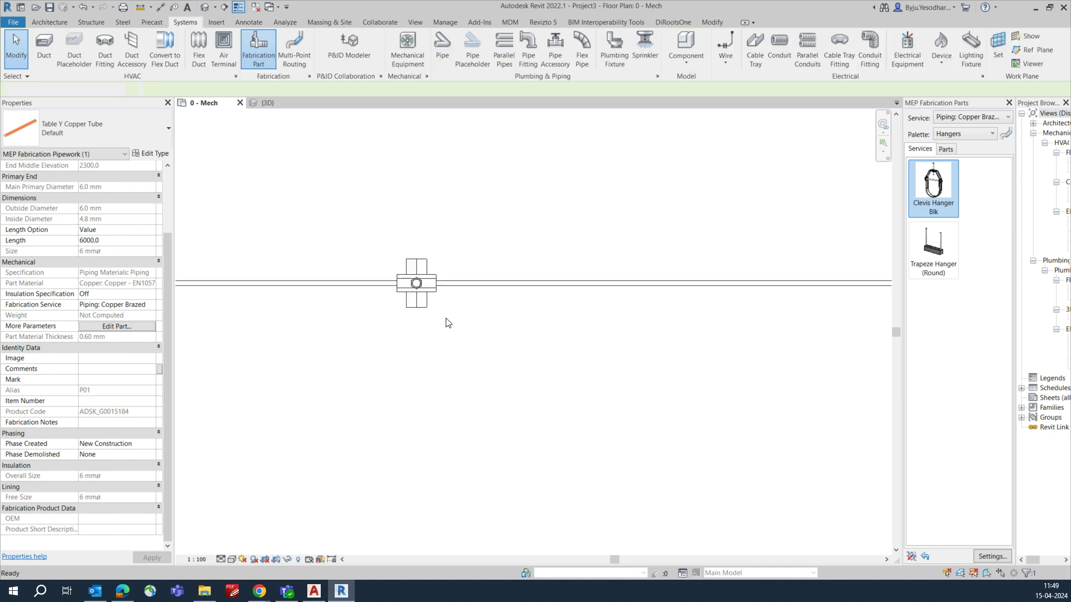
Isolate the clevis hanger in a 3D section box and inspect how its bracket and rod support the copper pipe
{"action": "left_click_drag", "start_coordinate": [444, 322], "coordinate": [476, 353]}
{"action": "left_click", "coordinate": [333, 64]}
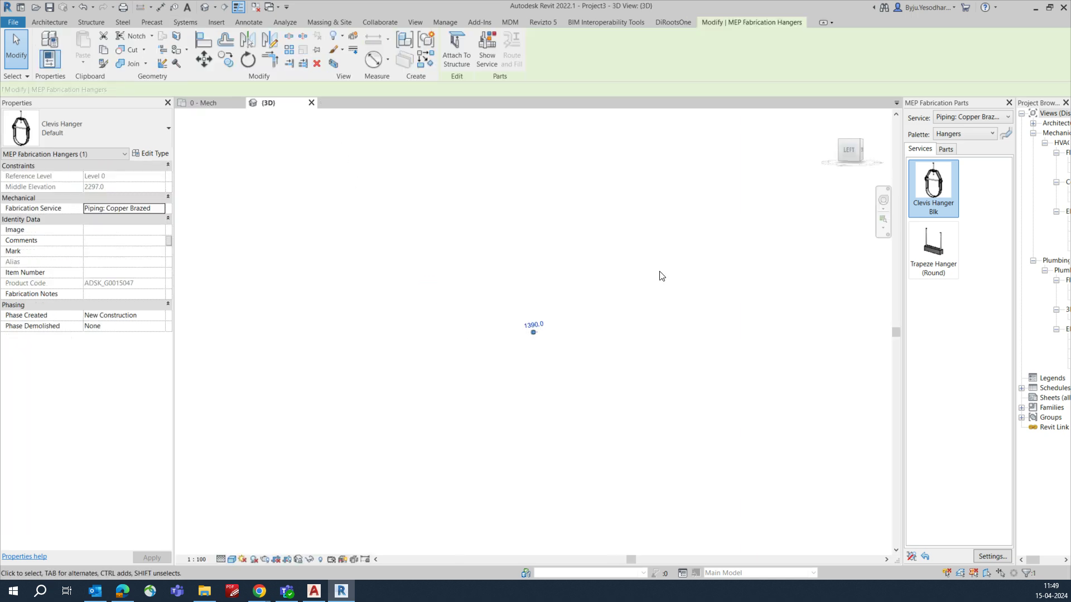
{"action": "left_click", "coordinate": [570, 366]}
{"action": "mouse_move", "coordinate": [556, 337]}
{"action": "middle_mouse_down", "text": "shift"}
{"action": "mouse_move", "coordinate": [633, 390]}
{"action": "mouse_move", "coordinate": [590, 390]}
{"action": "mouse_move", "coordinate": [716, 286]}
{"action": "middle_mouse_up", "text": "shift"}
{"action": "scroll", "coordinate": [551, 484], "scroll_direction": "up", "scroll_amount": 8}
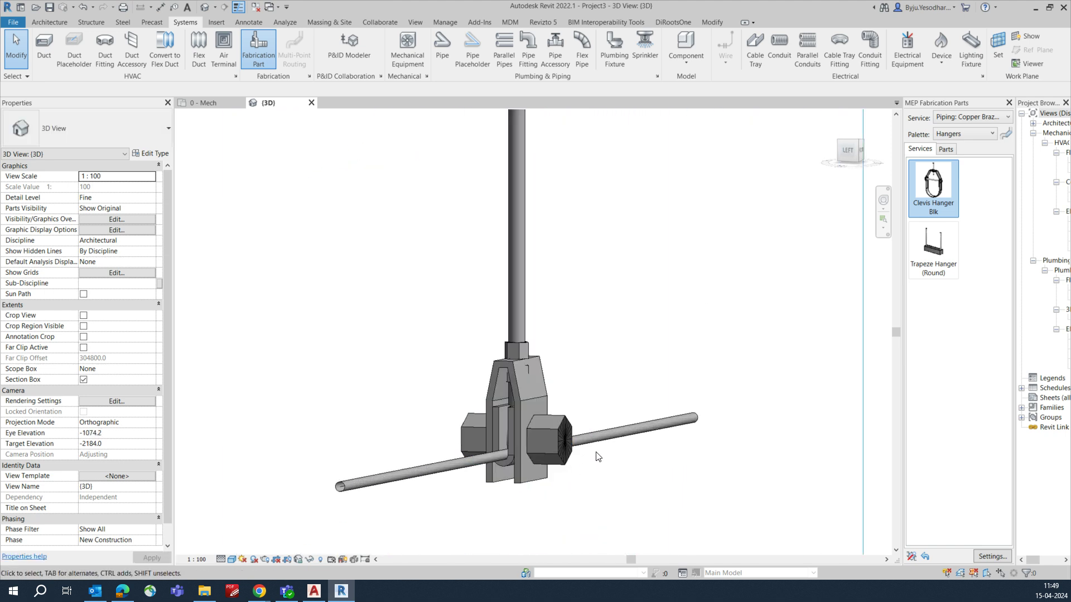
{"action": "scroll", "coordinate": [602, 378], "scroll_direction": "down", "scroll_amount": 5}
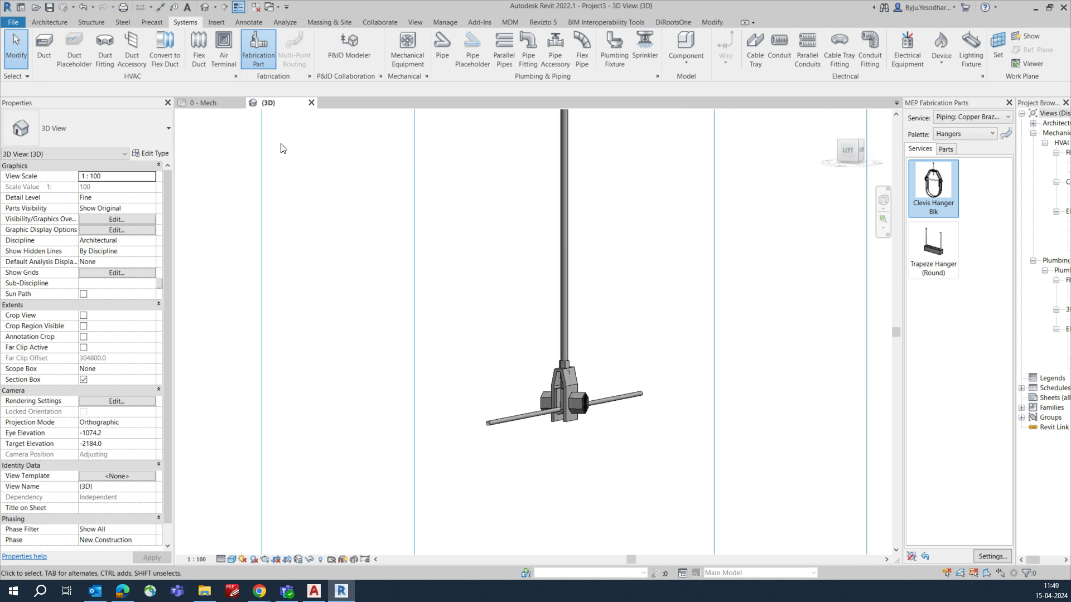
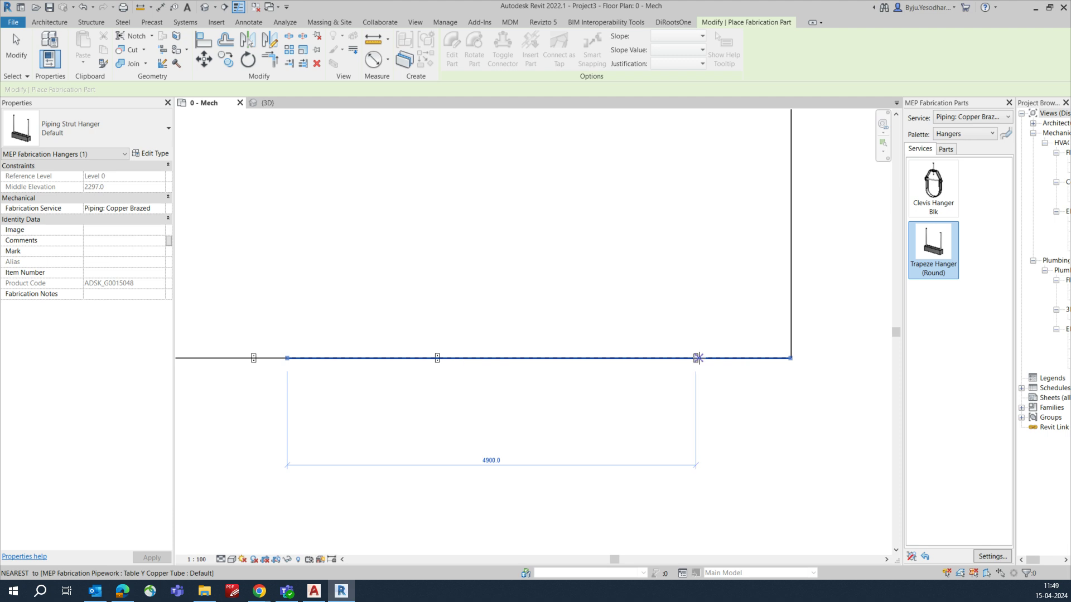
Place four Trapeze Hanger (Round) supports along the horizontal copper run and two on the vertical copper pipe in the 0 - Mech plan
{"action": "middle_click_drag", "start_coordinate": [791, 371], "coordinate": [755, 402]}
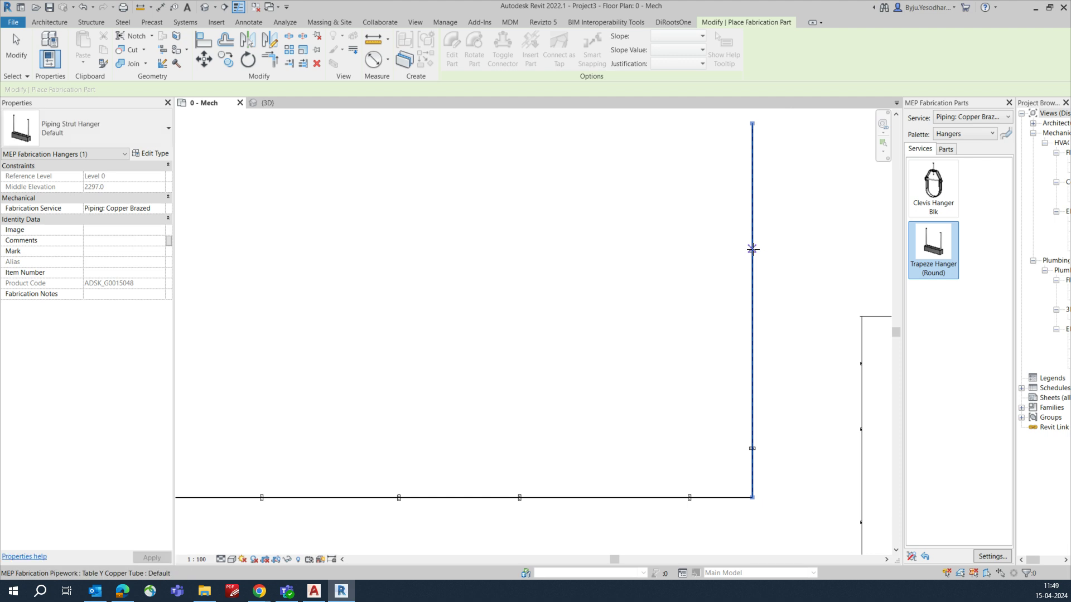
{"action": "key", "text": "Escape"}
{"action": "scroll", "coordinate": [671, 338], "scroll_direction": "down", "scroll_amount": 2}
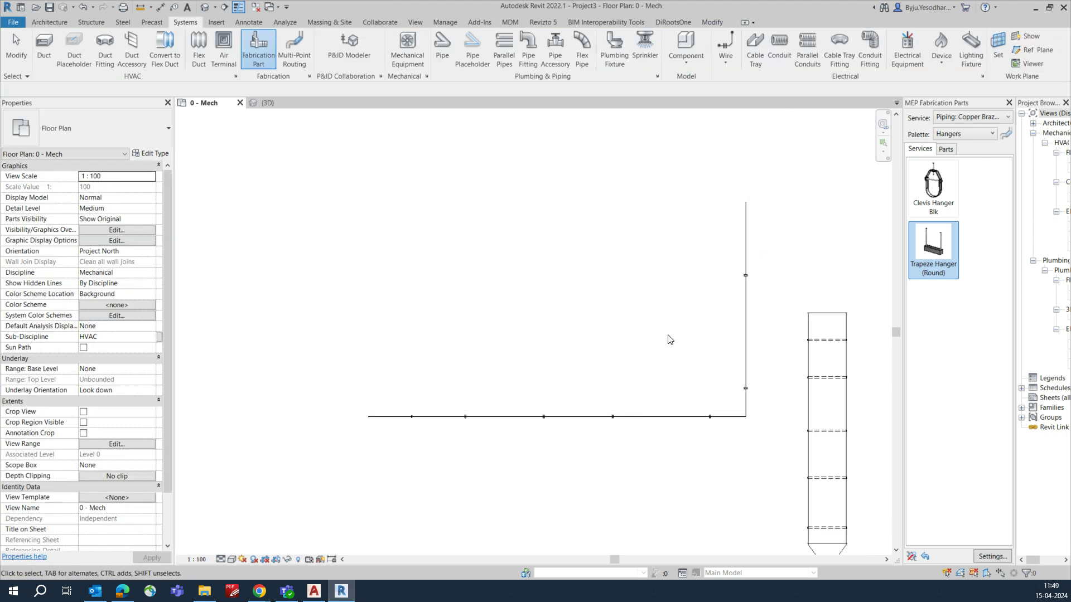
Place three 150x150 Straight cable ladders, 3000 long, from the Electrical: Ladder service between copper and duct runs: two horizontal end to end, one vertical
{"action": "left_click", "coordinate": [983, 118]}
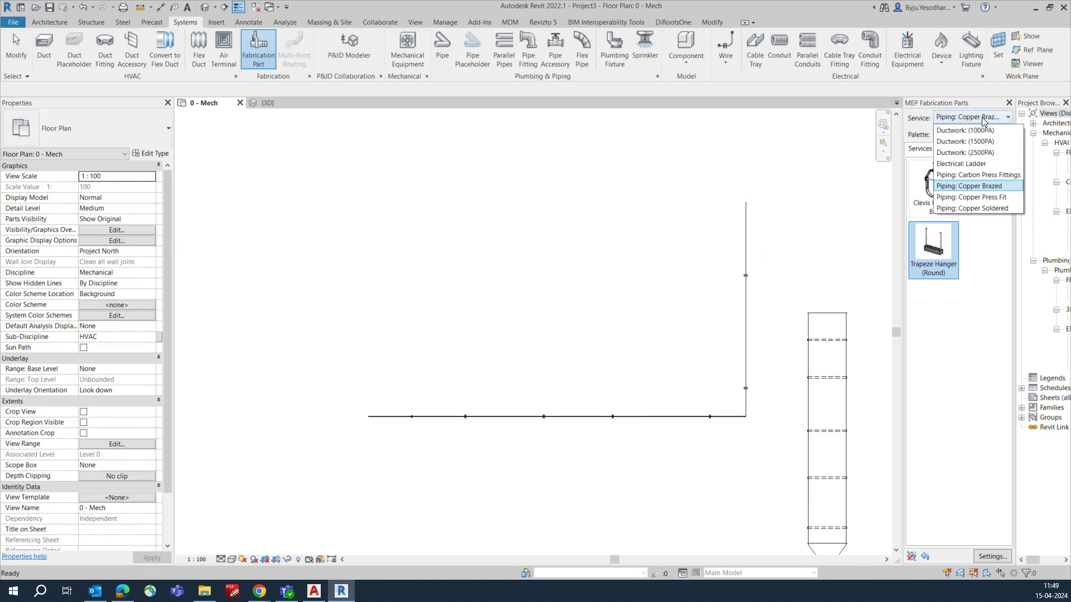
{"action": "left_click", "coordinate": [960, 170]}
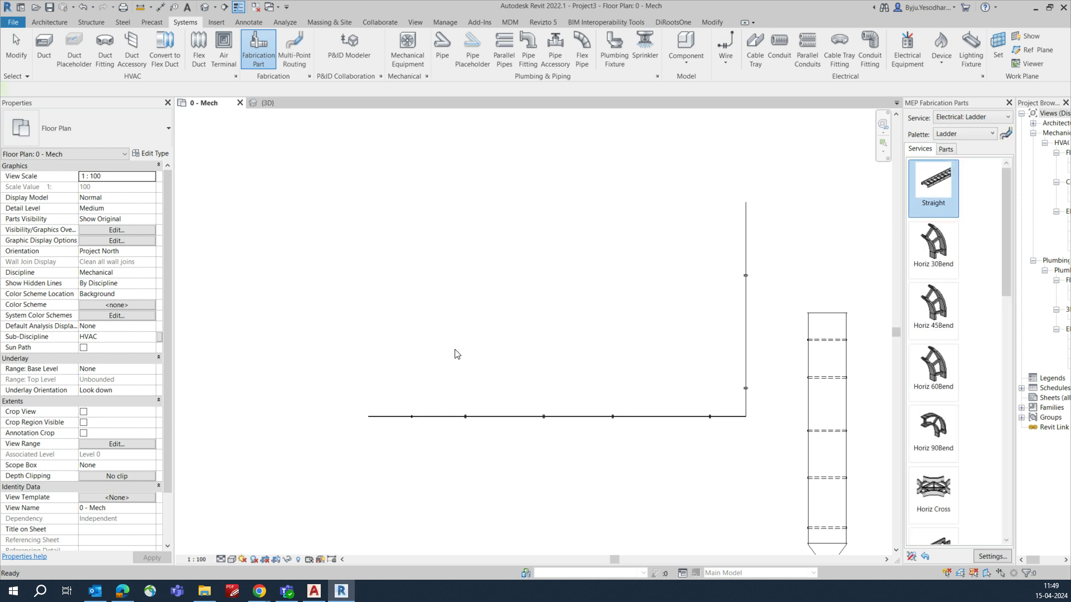
{"action": "scroll", "coordinate": [365, 348], "scroll_direction": "up", "scroll_amount": 3}
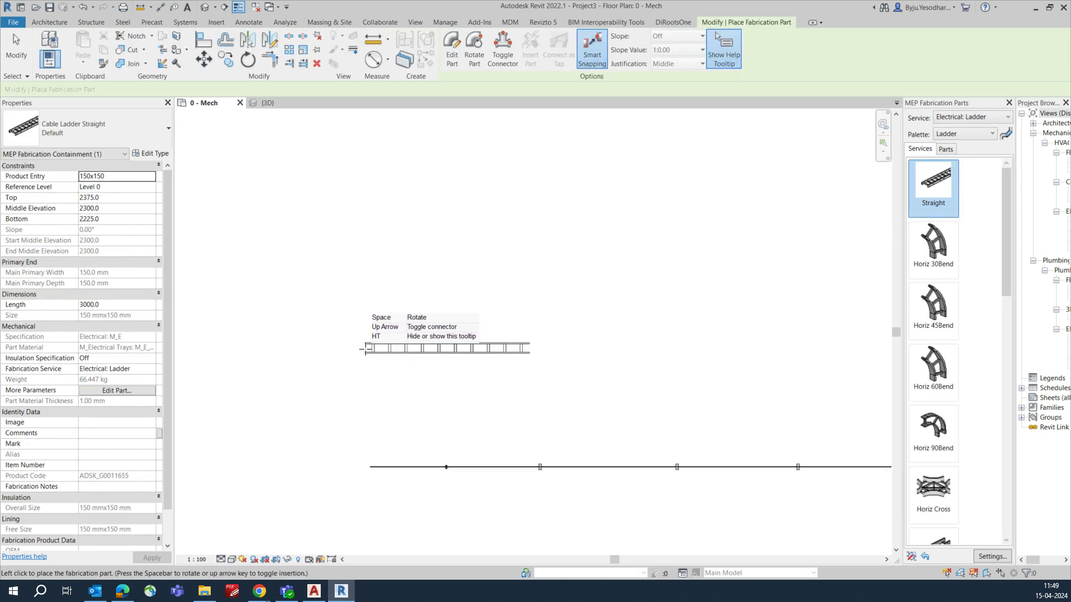
{"action": "scroll", "coordinate": [369, 350], "scroll_direction": "down", "scroll_amount": 4}
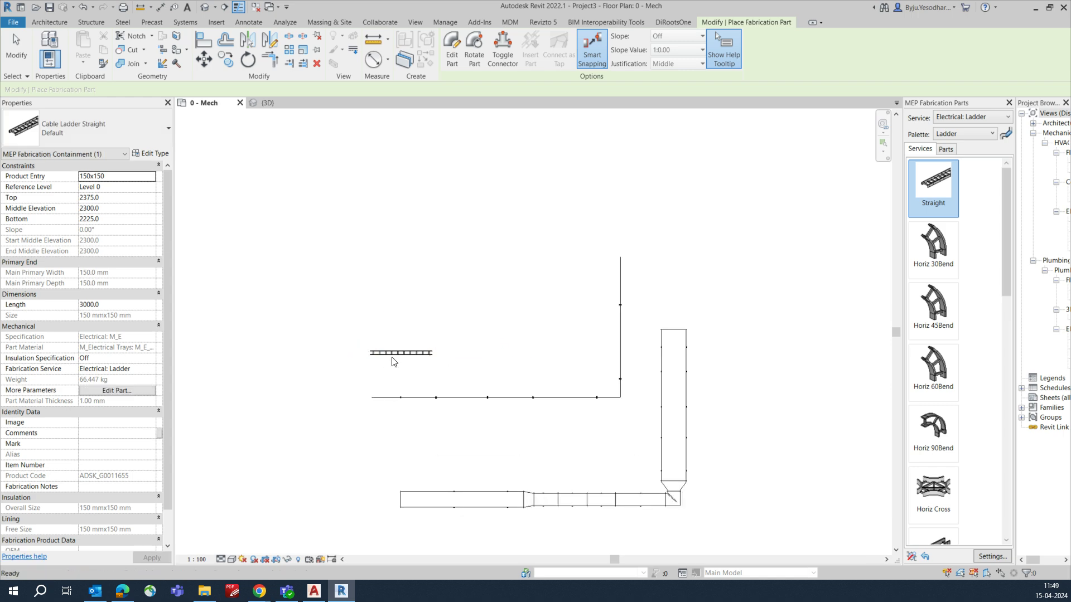
{"action": "key", "text": "Escape"}
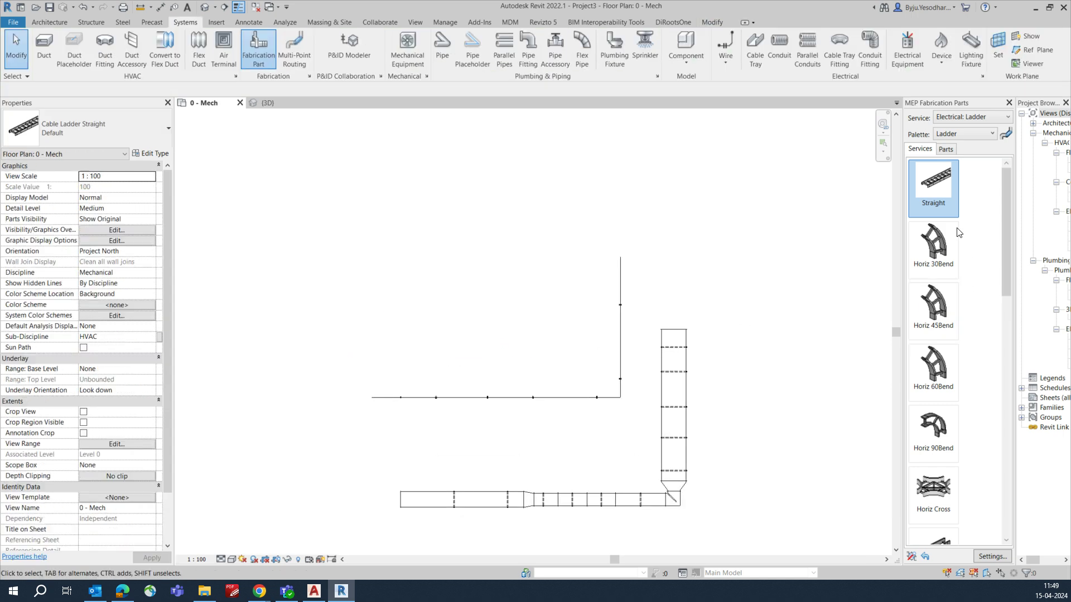
{"action": "key", "text": "Return"}
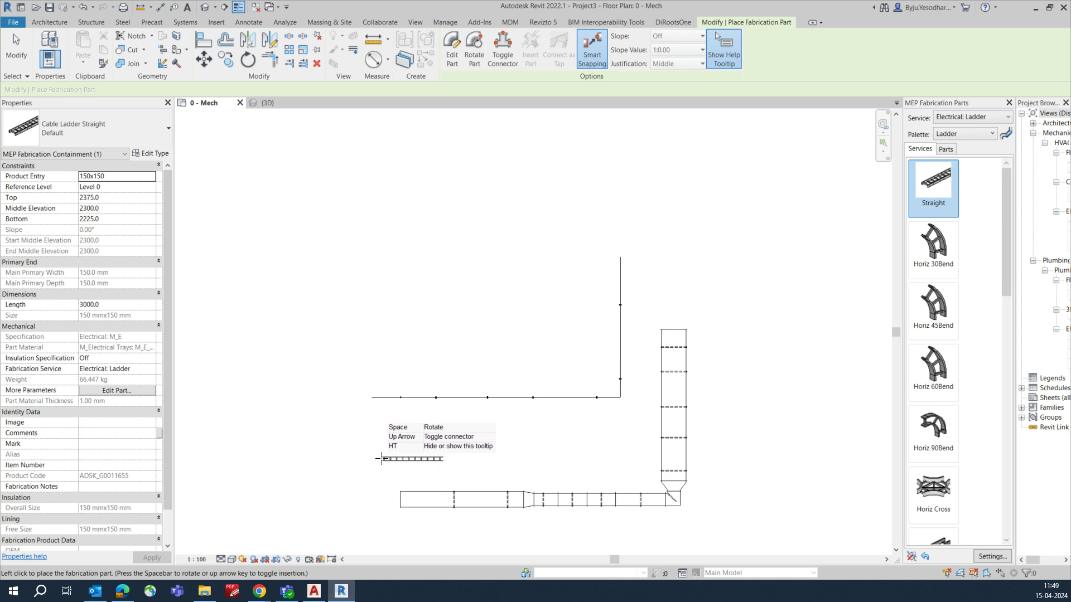
{"action": "left_click", "coordinate": [382, 458]}
{"action": "scroll", "coordinate": [381, 459], "scroll_direction": "up", "scroll_amount": 1}
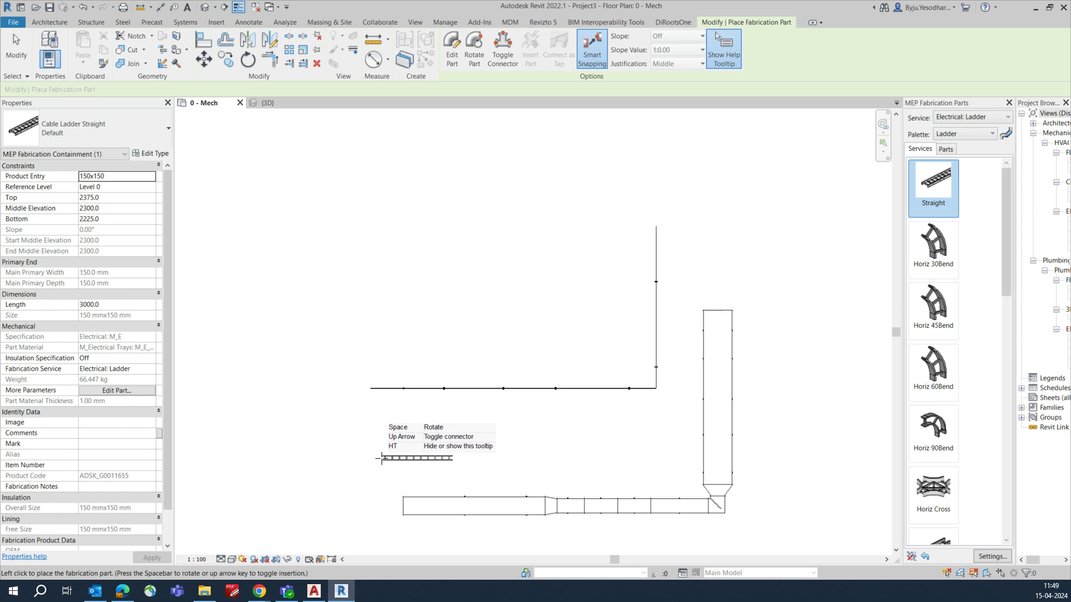
{"action": "left_click", "coordinate": [453, 459]}
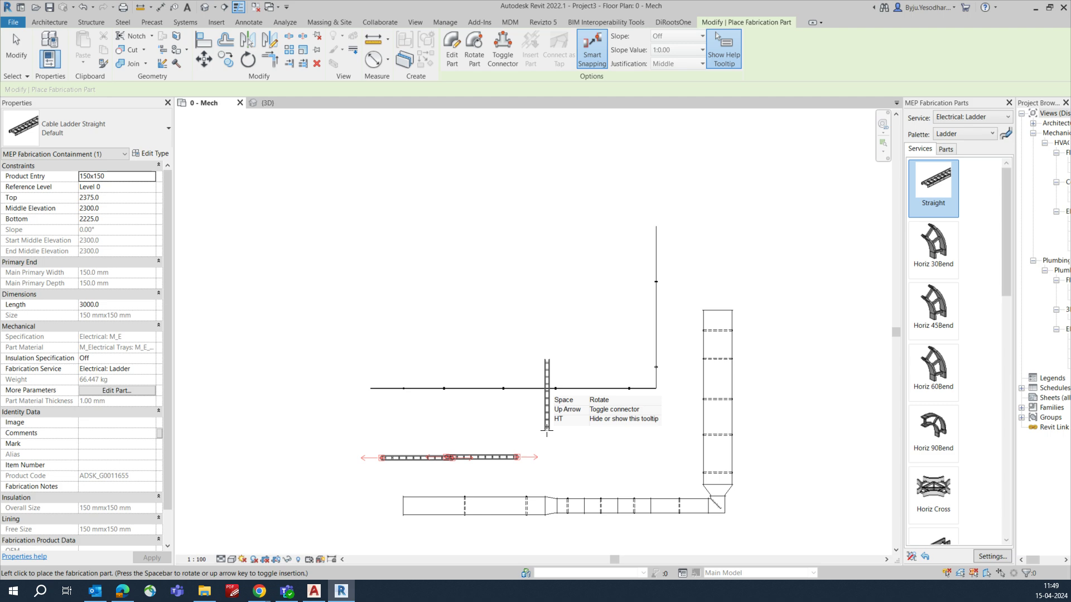
{"action": "left_click", "coordinate": [677, 415]}
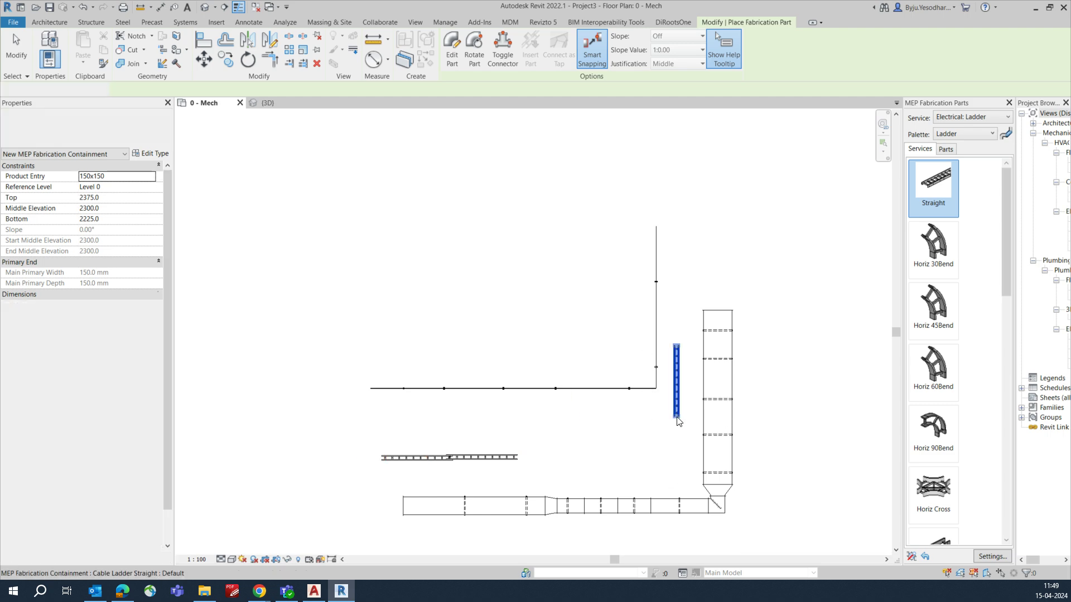
{"action": "key", "text": "Escape"}
Trim the second horizontal cable ladder and the vertical one to meet at a corner bend
{"action": "left_click", "coordinate": [512, 459]}
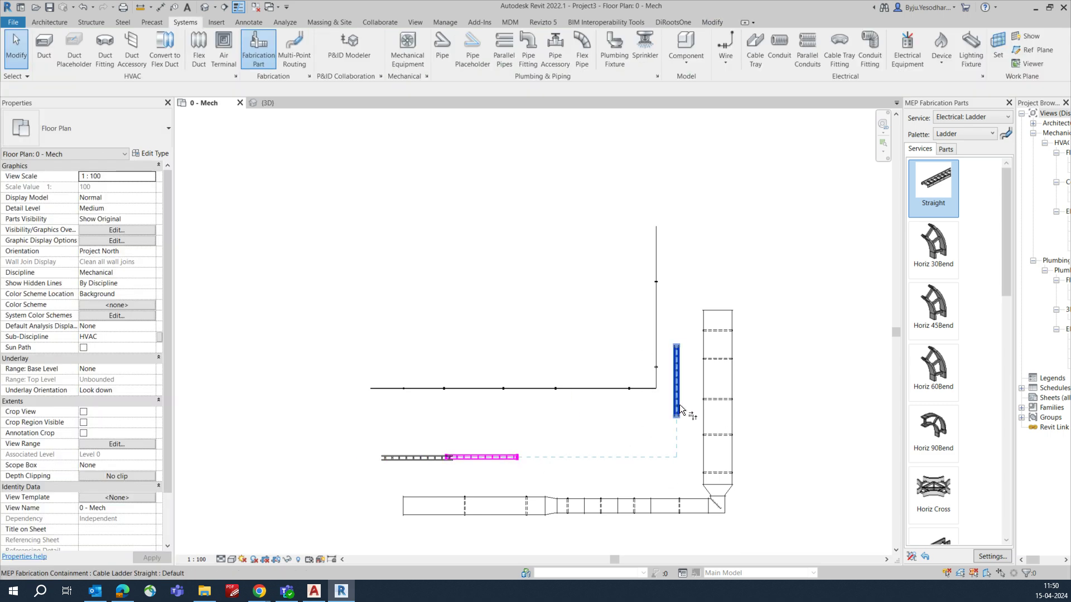
{"action": "left_click", "coordinate": [677, 410]}
{"action": "scroll", "coordinate": [438, 474], "scroll_direction": "up", "scroll_amount": 3}
Align the first horizontal cable ladder's centreline with that of the adjoining extended ladder
{"action": "left_click", "coordinate": [446, 438]}
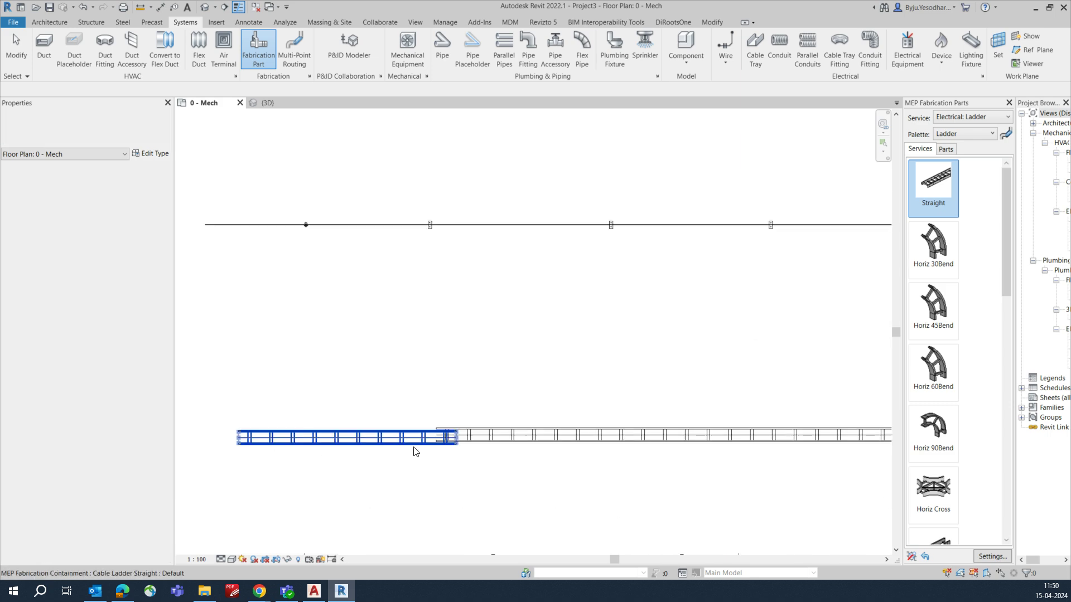
{"action": "left_click", "coordinate": [456, 464]}
{"action": "key", "text": "a"}
{"action": "key", "text": "l"}
{"action": "left_click", "coordinate": [500, 436]}
{"action": "left_click", "coordinate": [425, 438]}
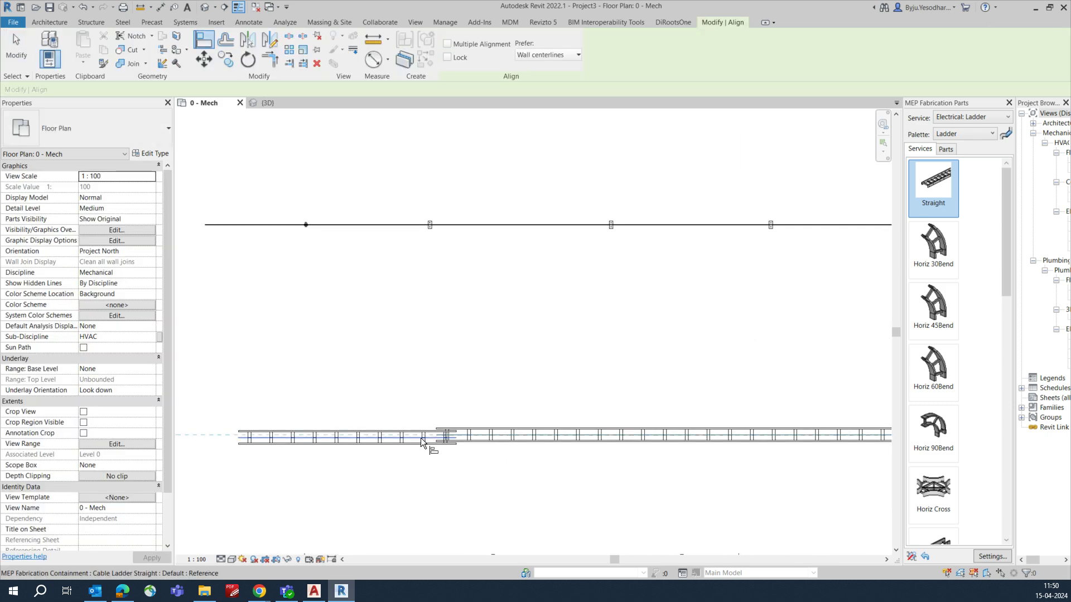
{"action": "key", "text": "Escape"}
Shorten the first horizontal cable ladder to about 2729 mm so its overlapping end meets the adjoining ladder
{"action": "left_click", "coordinate": [456, 438]}
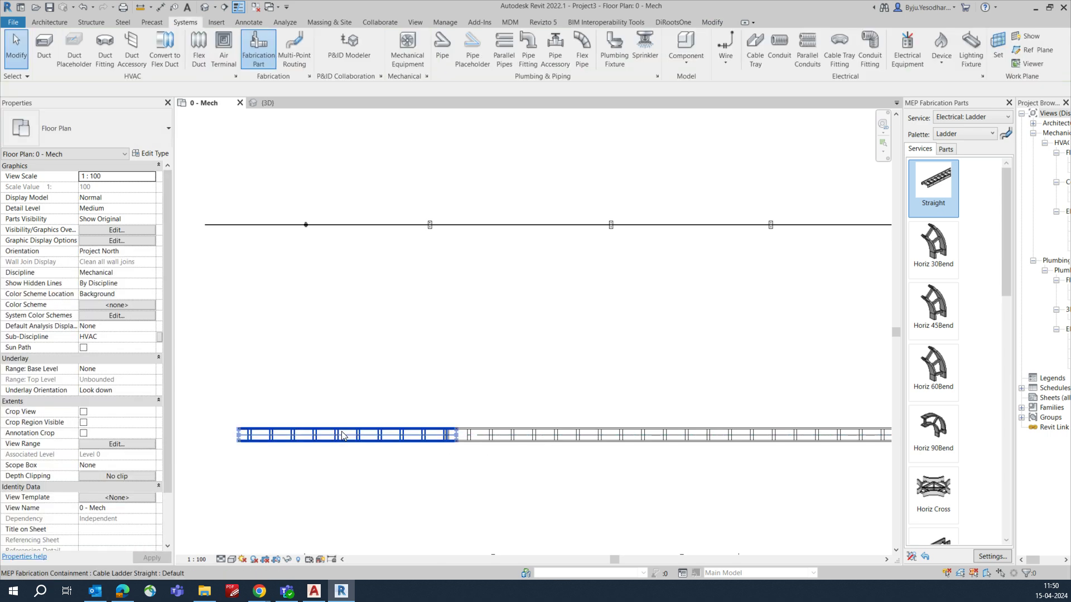
{"action": "left_click_drag", "start_coordinate": [456, 438], "coordinate": [437, 438]}
{"action": "left_click", "coordinate": [513, 488]}
{"action": "scroll", "coordinate": [424, 463], "scroll_direction": "down", "scroll_amount": 3}
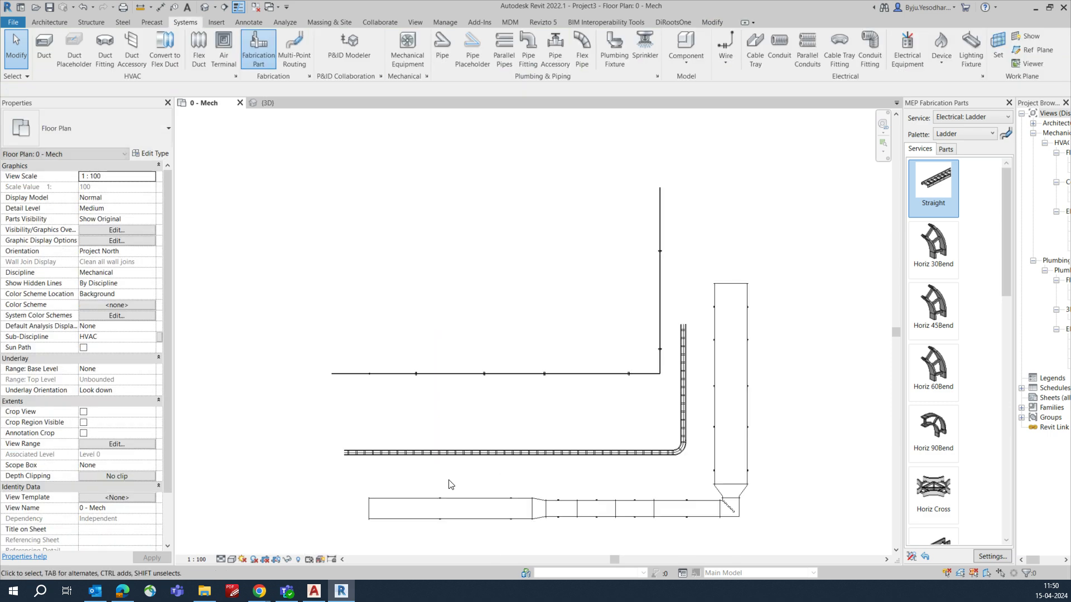
Isolate the copper pipe and cable ladder runs in a 3D section box, inspect them beneath the slab, and return to the 0 - Mech plan
{"action": "left_click_drag", "start_coordinate": [329, 356], "coordinate": [670, 483]}
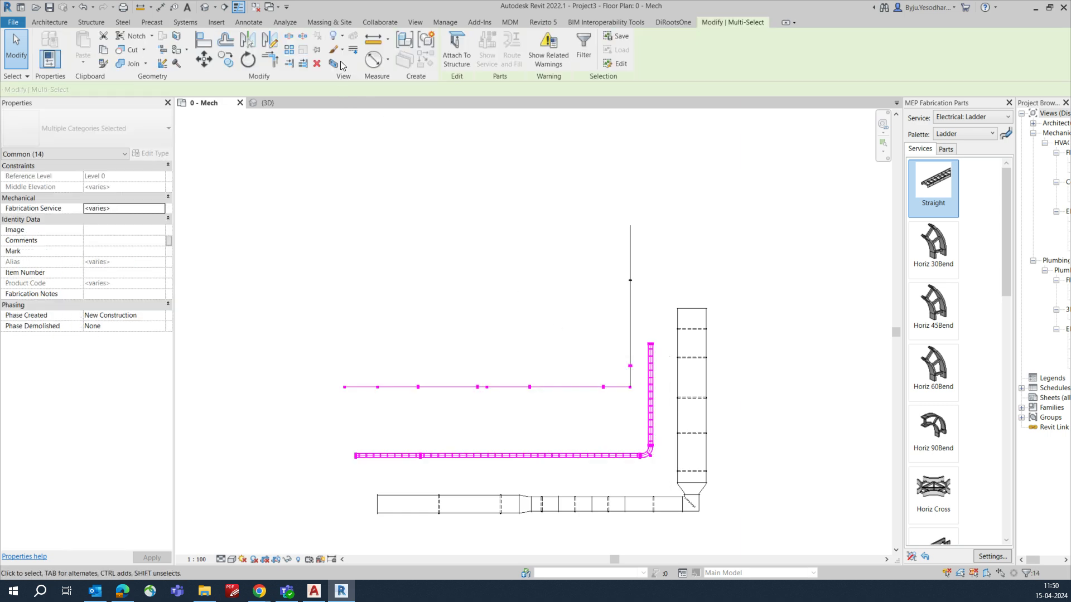
{"action": "left_click", "coordinate": [334, 64]}
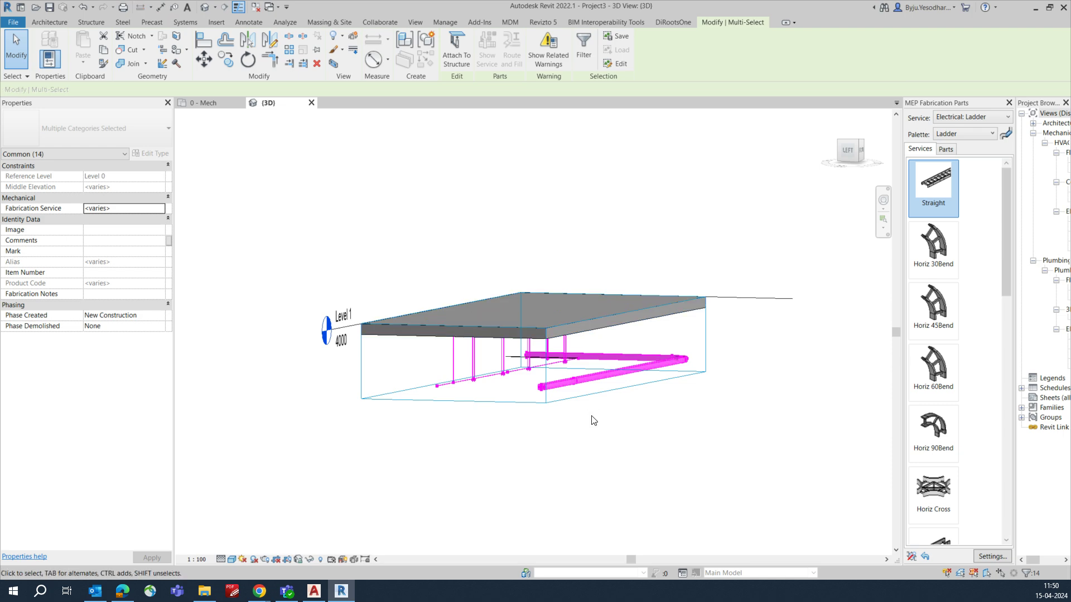
{"action": "scroll", "coordinate": [596, 430], "scroll_direction": "up", "scroll_amount": 5}
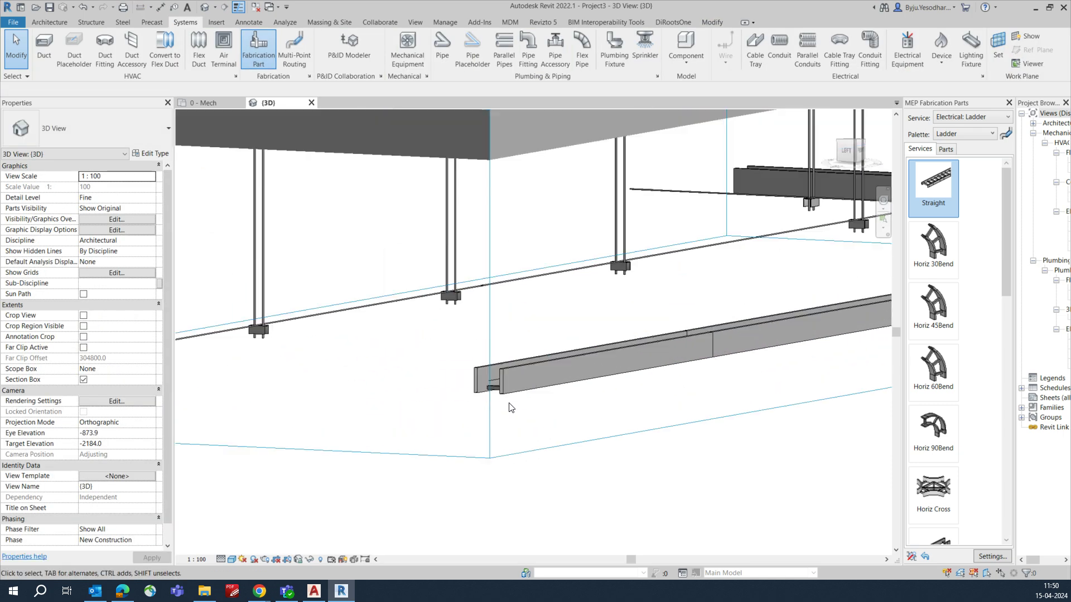
{"action": "left_click", "coordinate": [535, 384]}
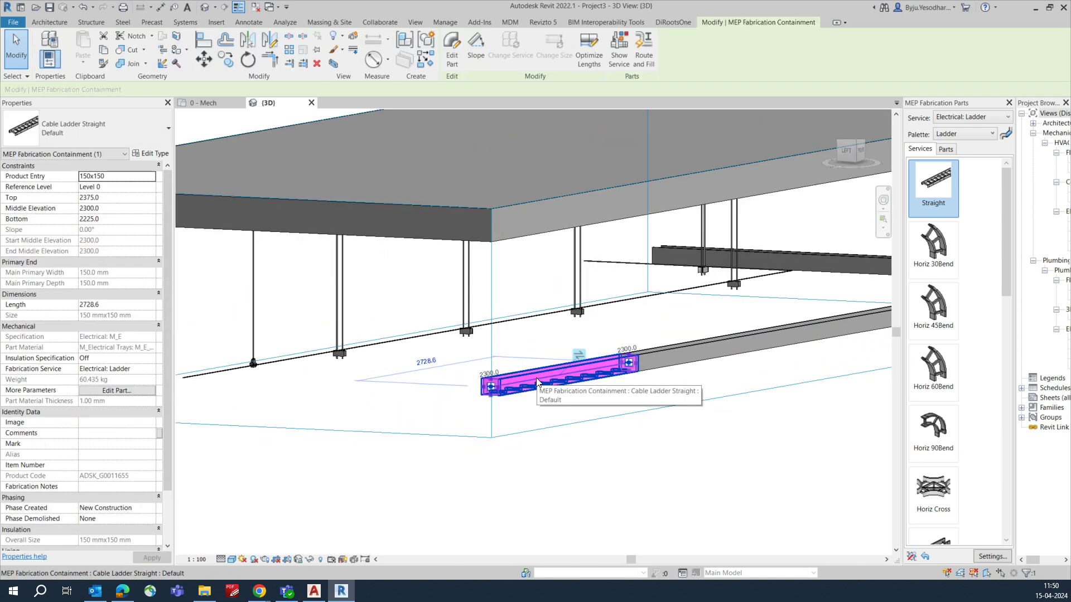
{"action": "key", "text": "Escape"}
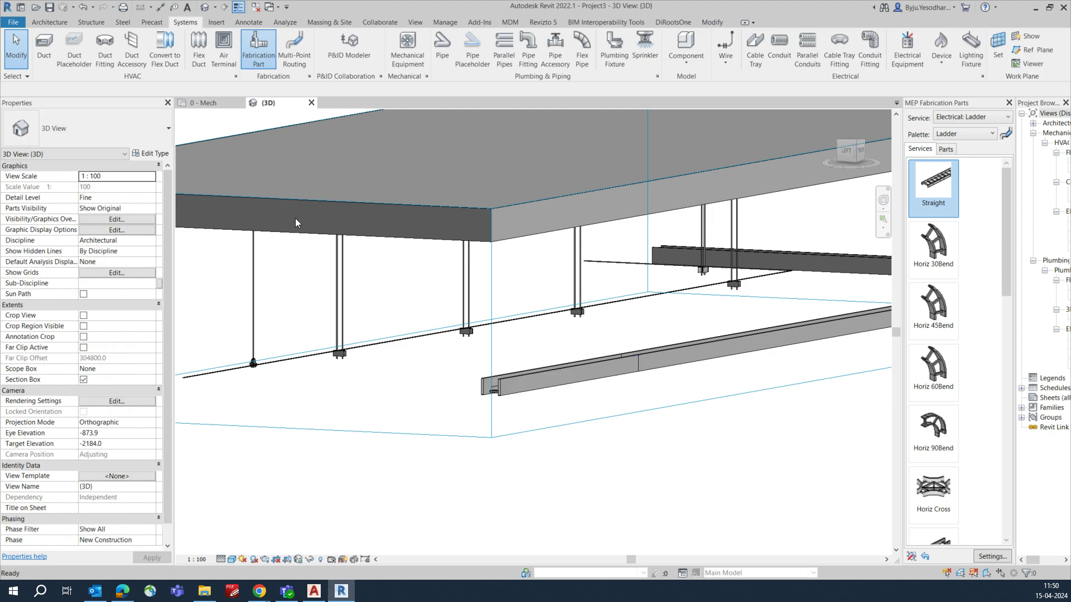
{"action": "left_click", "coordinate": [204, 103]}
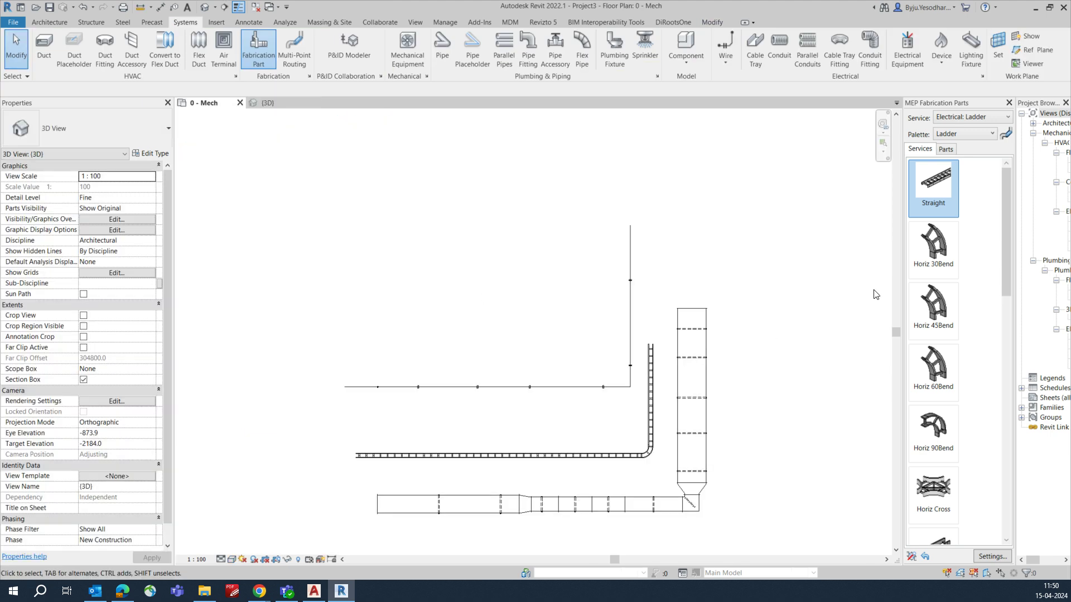
Place Trapeze Angle Hangers at intervals along the horizontal cable ladder run, two on the first ladder and three on the adjoining one
{"action": "left_click", "coordinate": [987, 136]}
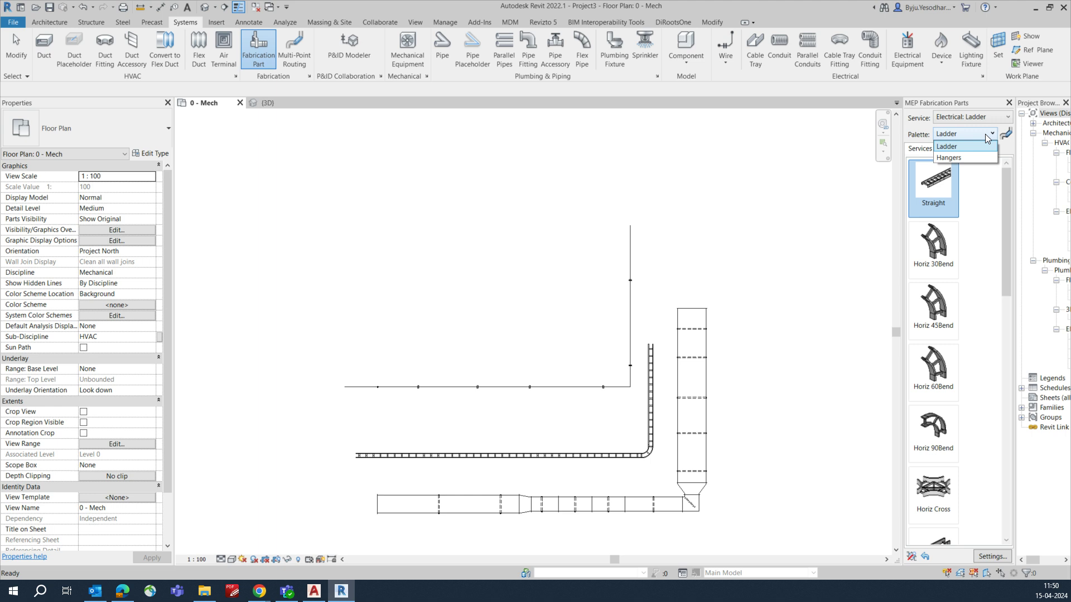
{"action": "left_click", "coordinate": [961, 158]}
{"action": "left_click", "coordinate": [939, 197]}
{"action": "scroll", "coordinate": [374, 441], "scroll_direction": "up", "scroll_amount": 6}
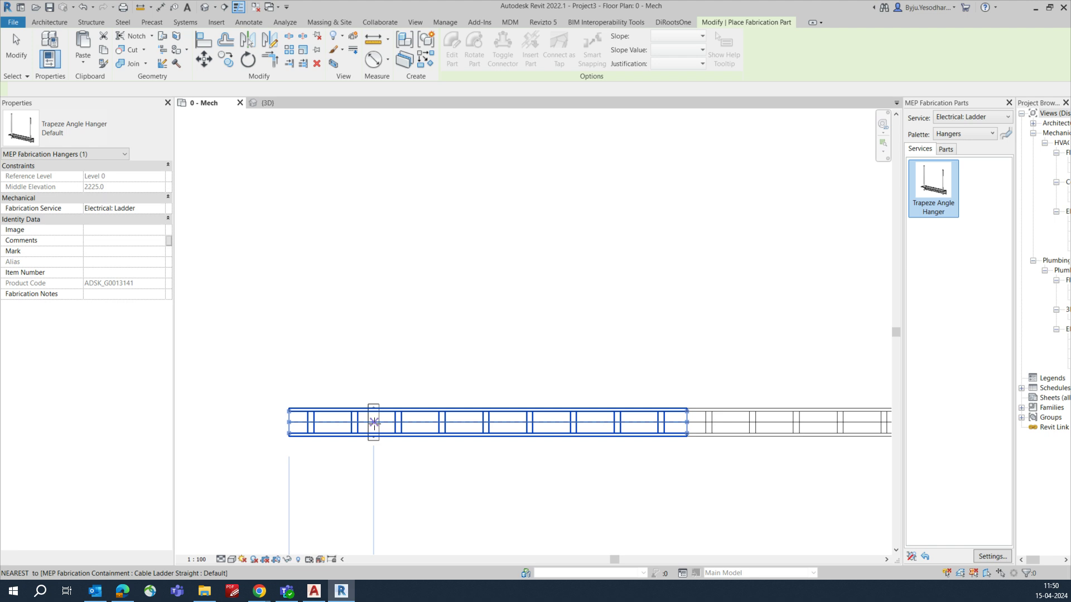
{"action": "left_click", "coordinate": [373, 422]}
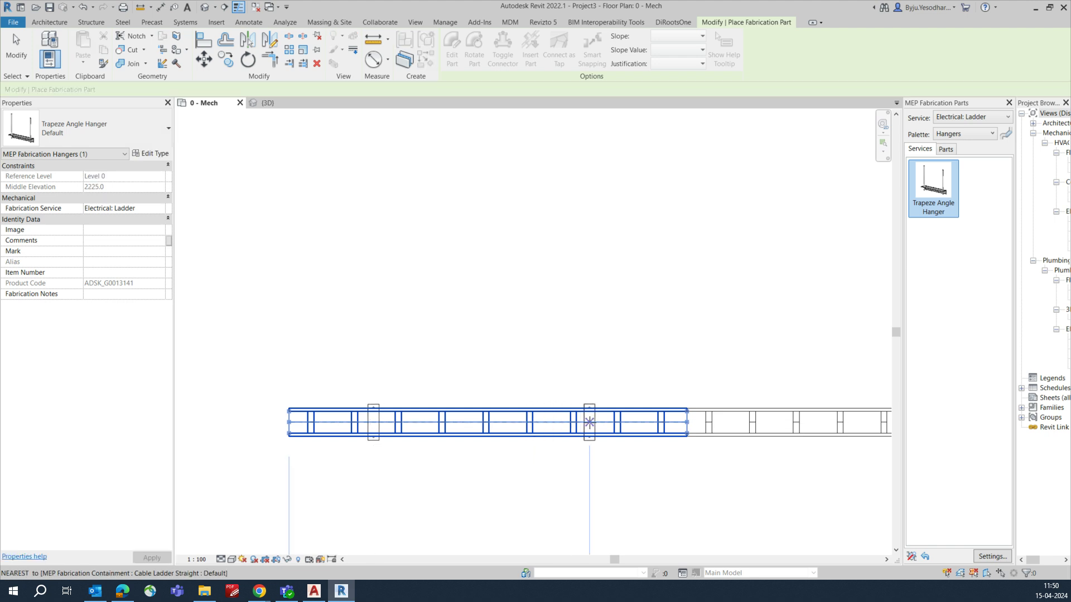
{"action": "middle_click_drag", "start_coordinate": [746, 425], "coordinate": [653, 429]}
{"action": "left_click", "coordinate": [565, 426]}
{"action": "scroll", "coordinate": [502, 433], "scroll_direction": "down", "scroll_amount": 3}
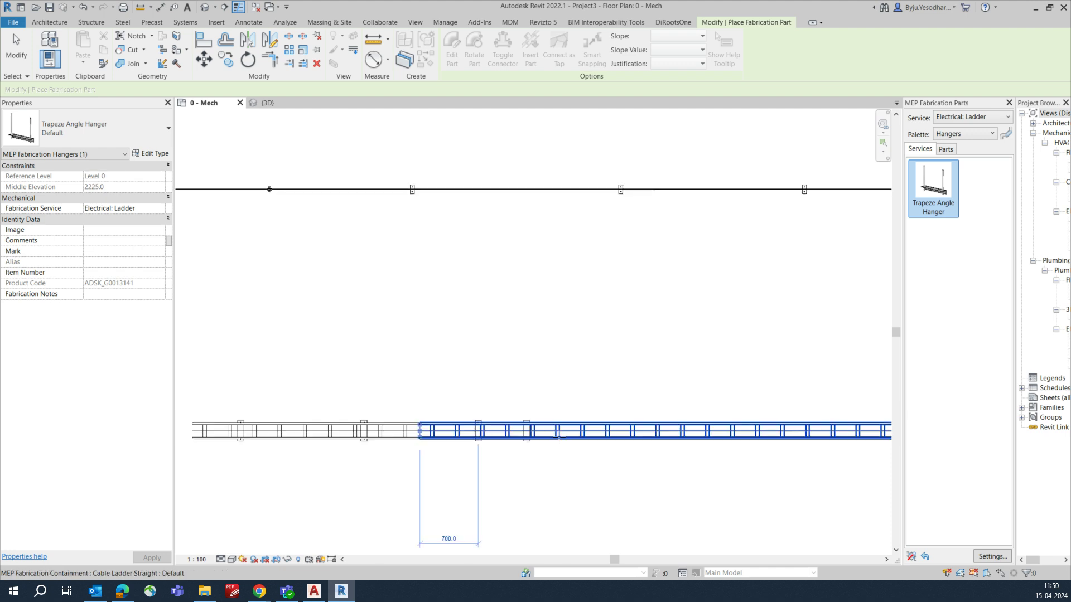
{"action": "left_click", "coordinate": [644, 434]}
{"action": "middle_click_drag", "start_coordinate": [734, 441], "coordinate": [472, 443]}
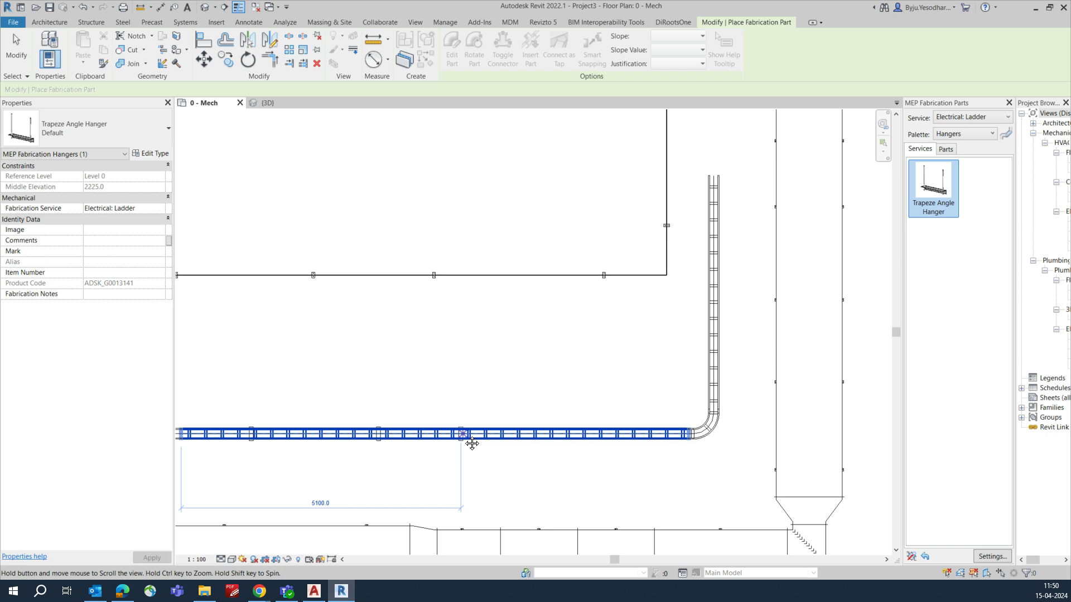
{"action": "left_click", "coordinate": [593, 434]}
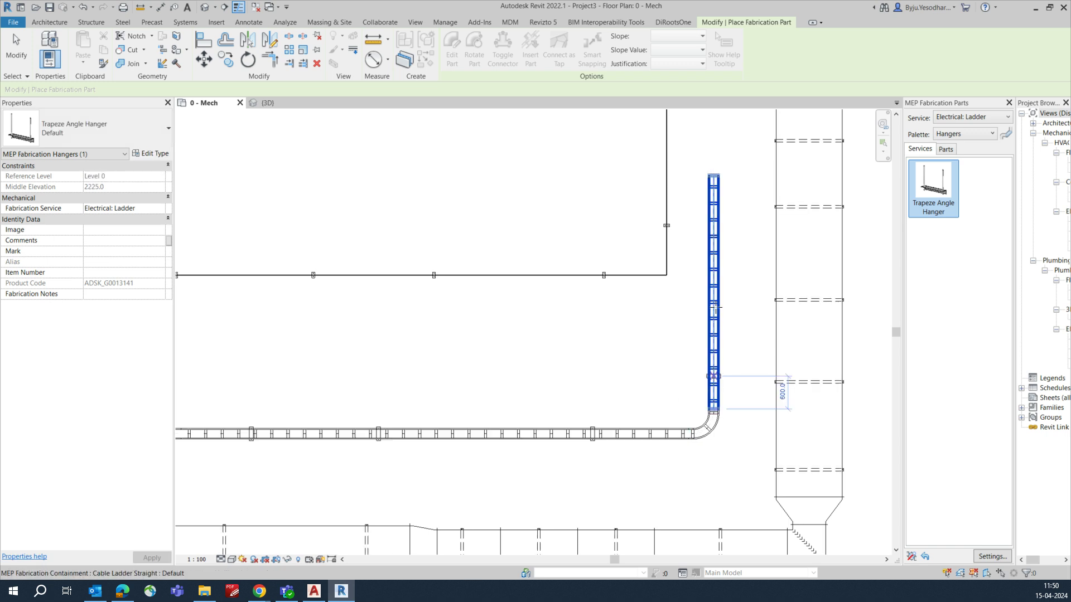
Place Trapeze Angle Hangers at intervals along the vertical cable ladder and finish hanger placement
{"action": "left_click", "coordinate": [714, 277]}
{"action": "left_click", "coordinate": [713, 206]}
{"action": "scroll", "coordinate": [708, 268], "scroll_direction": "down", "scroll_amount": 3}
{"action": "key", "text": "Escape"}
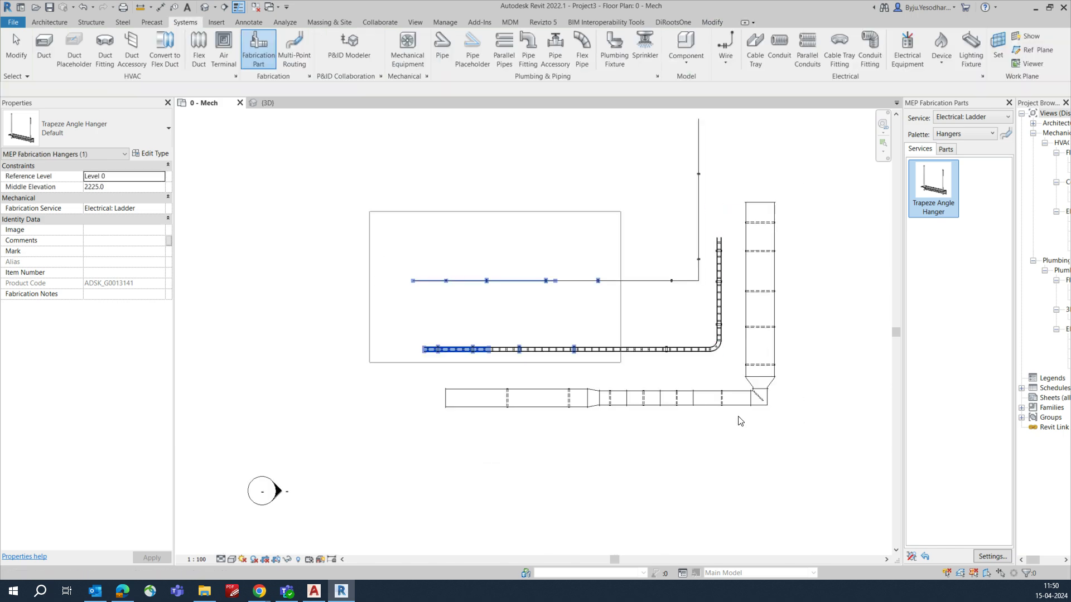
Isolate the pipe, cable ladder and duct runs in a 3D section box and inspect their hangers beneath the slab
{"action": "left_click_drag", "start_coordinate": [694, 403], "coordinate": [731, 427]}
{"action": "left_click_drag", "start_coordinate": [321, 134], "coordinate": [331, 90]}
{"action": "left_click", "coordinate": [334, 64]}
{"action": "left_click", "coordinate": [577, 428]}
{"action": "middle_click_drag", "start_coordinate": [578, 428], "coordinate": [497, 375], "text": "shift"}
{"action": "scroll", "coordinate": [486, 366], "scroll_direction": "up", "scroll_amount": 6}
{"action": "middle_click_drag", "start_coordinate": [577, 374], "coordinate": [540, 390], "text": "shift"}
{"action": "scroll", "coordinate": [495, 363], "scroll_direction": "down", "scroll_amount": 4}
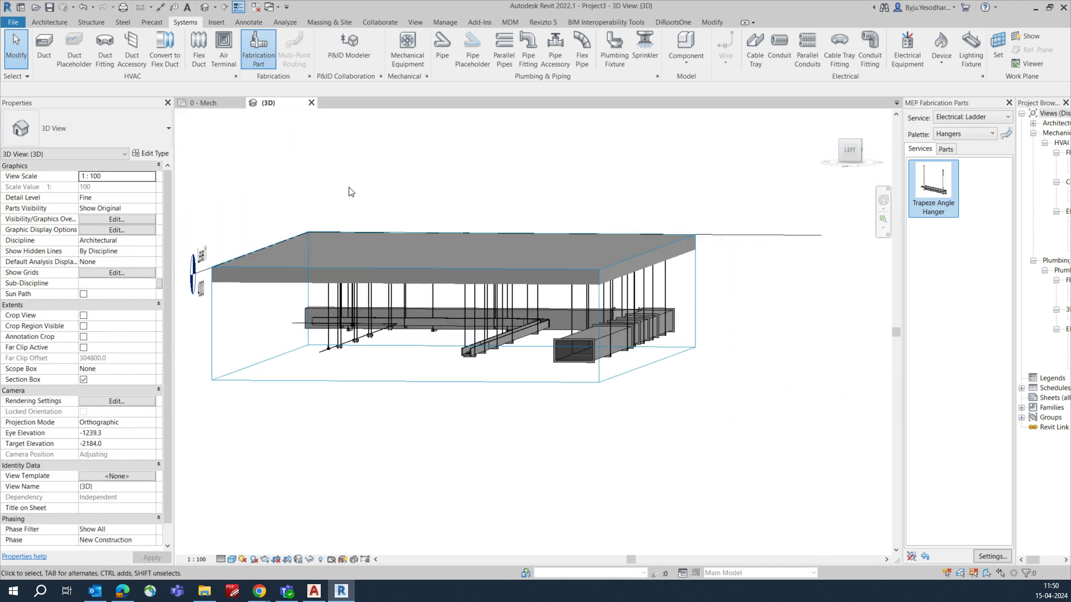
Select the hangers together with the cable ladder and duct runs beneath the slab in the 3D view
{"action": "left_click_drag", "start_coordinate": [339, 167], "coordinate": [704, 440]}
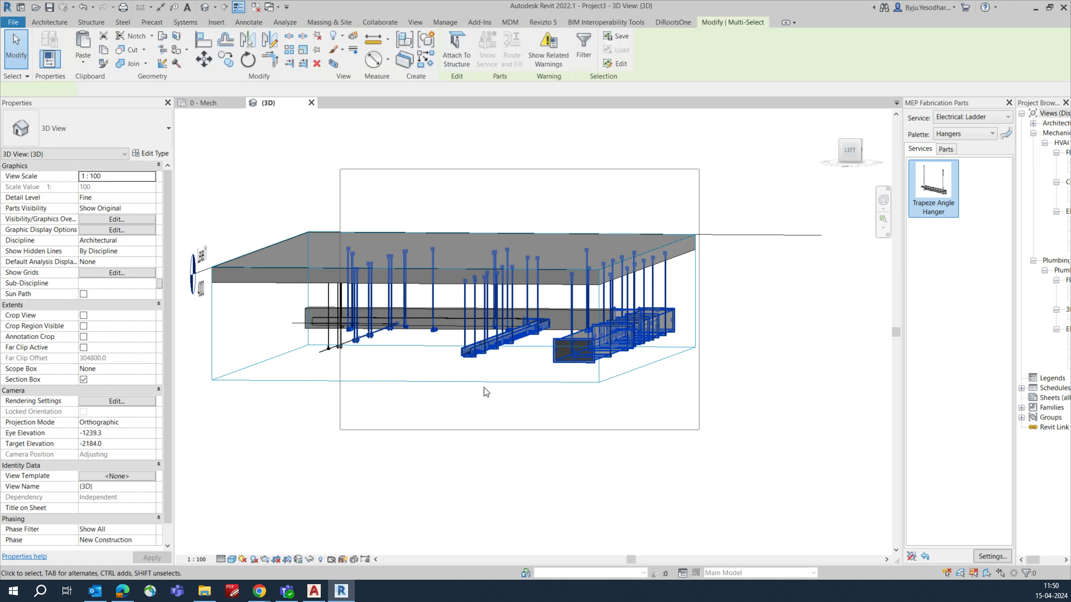
{"action": "scroll", "coordinate": [487, 388], "scroll_direction": "up", "scroll_amount": 5}
{"action": "middle_click_drag", "start_coordinate": [487, 389], "coordinate": [487, 422], "text": "shift"}
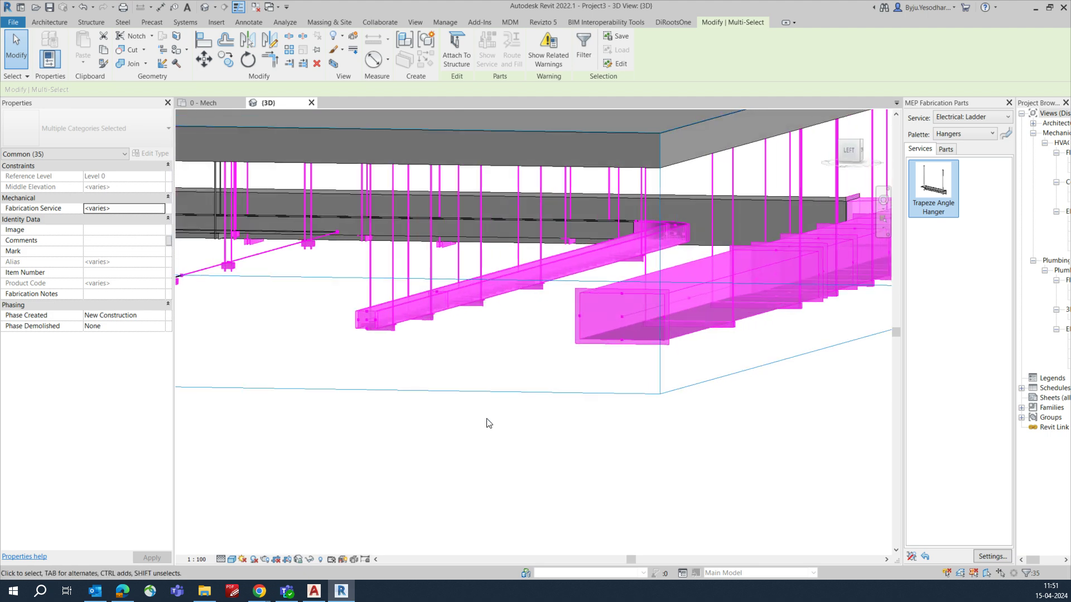